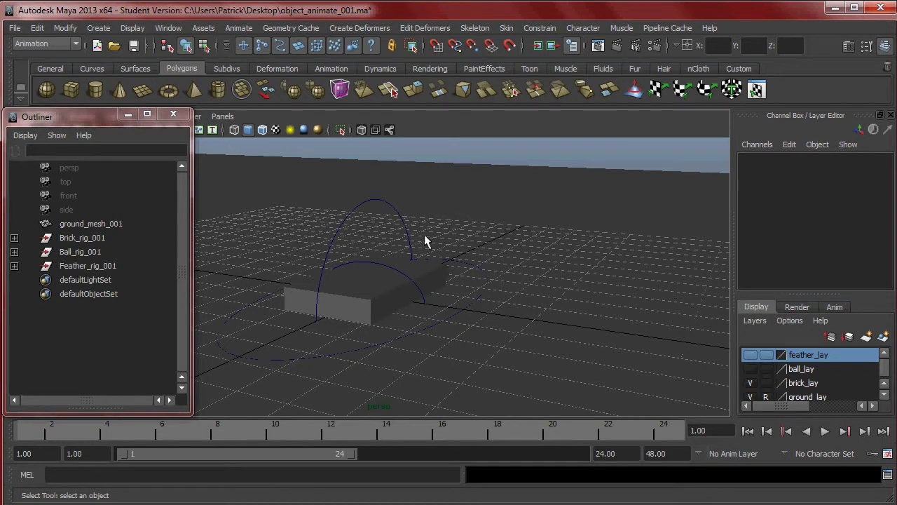
Select the translate handle encircling the brick in the viewport and clear the selection.
alt+drag(467, 230, 471, 230)
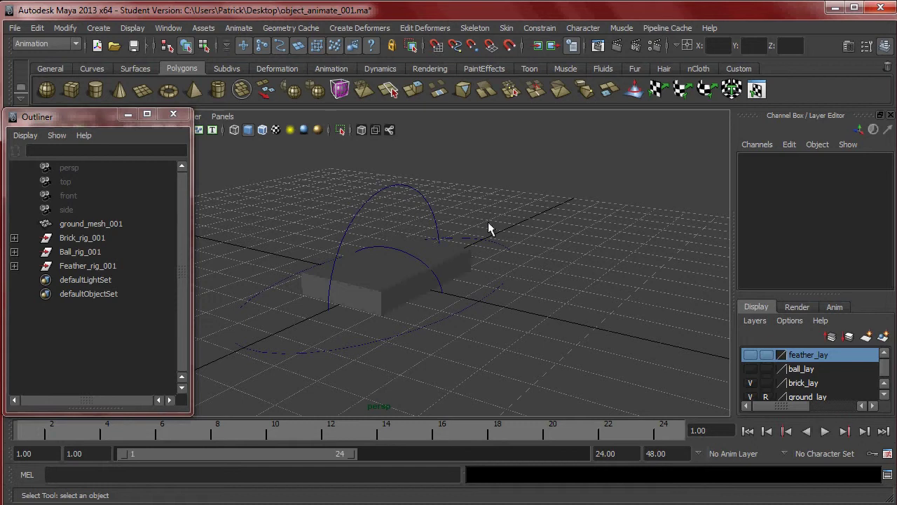
drag(475, 209, 528, 272)
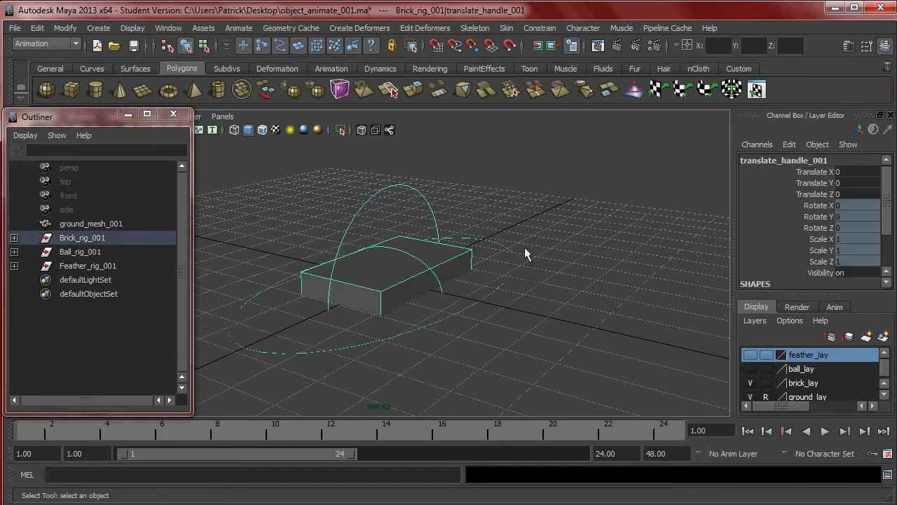
drag(524, 232, 548, 276)
click(498, 196)
drag(497, 203, 517, 257)
click(515, 191)
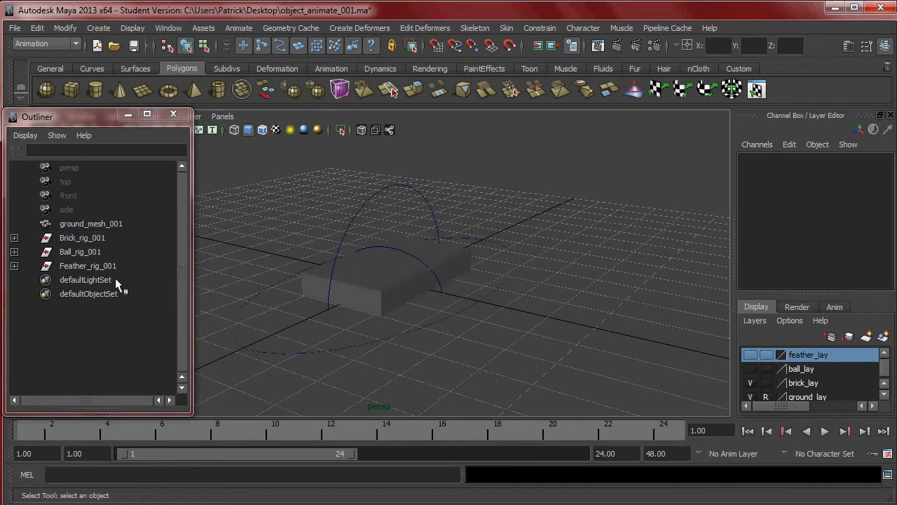
Expand the Brick_rig_001 hierarchy and select translate_handle_001 to examine its available channels.
click(93, 239)
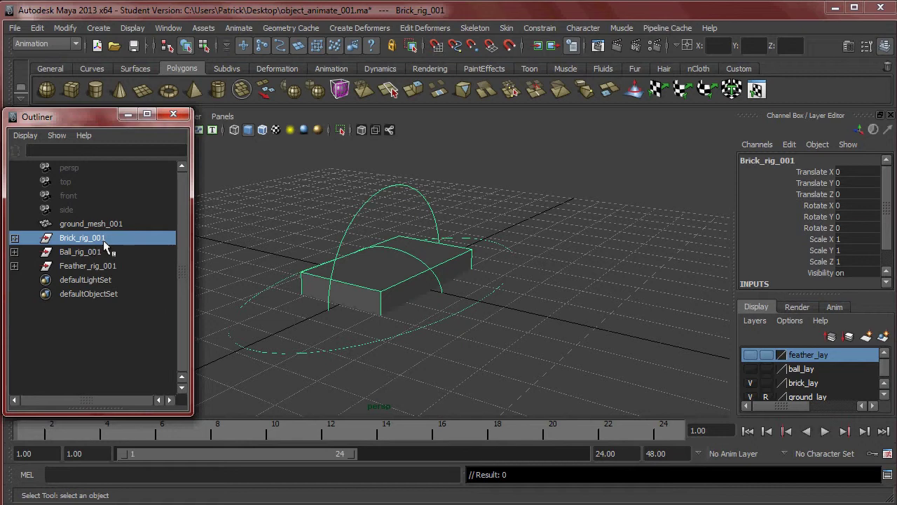
click(14, 237)
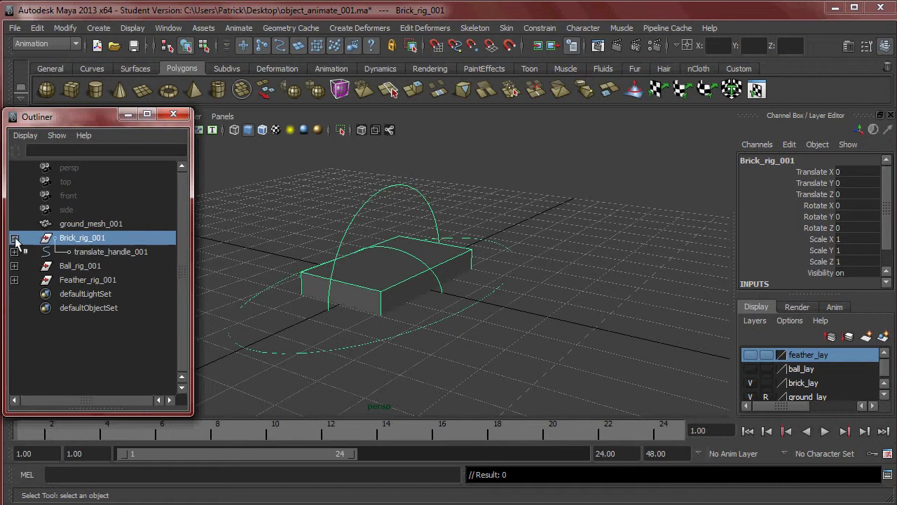
click(102, 251)
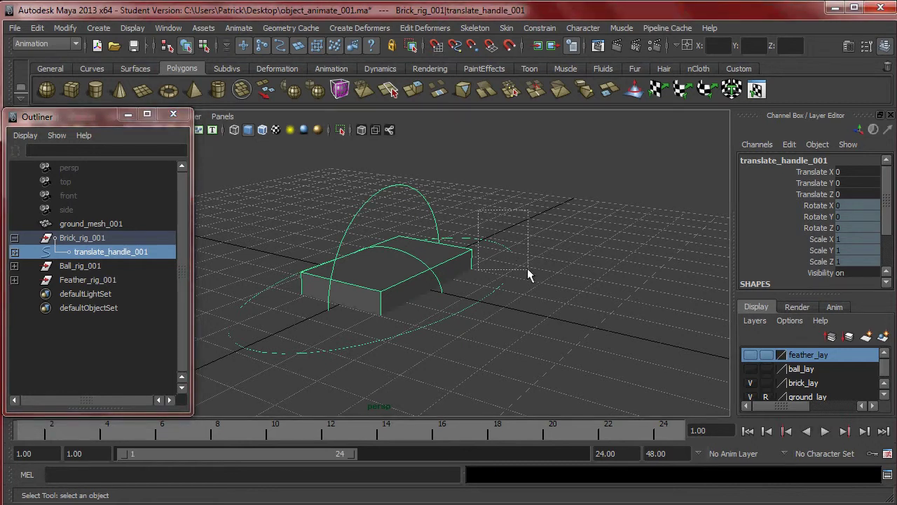
drag(527, 267, 543, 251)
key(ctrl+z)
mouse_move(481, 274)
alt+mouse_down()
mouse_move(519, 231)
mouse_move(475, 217)
mouse_move(491, 261)
alt+mouse_up()
alt+drag(554, 312, 512, 258)
Expand translate_handle_001 and select roatate_handle_001 to examine its rotation channels and its curve around the brick.
click(14, 251)
click(88, 267)
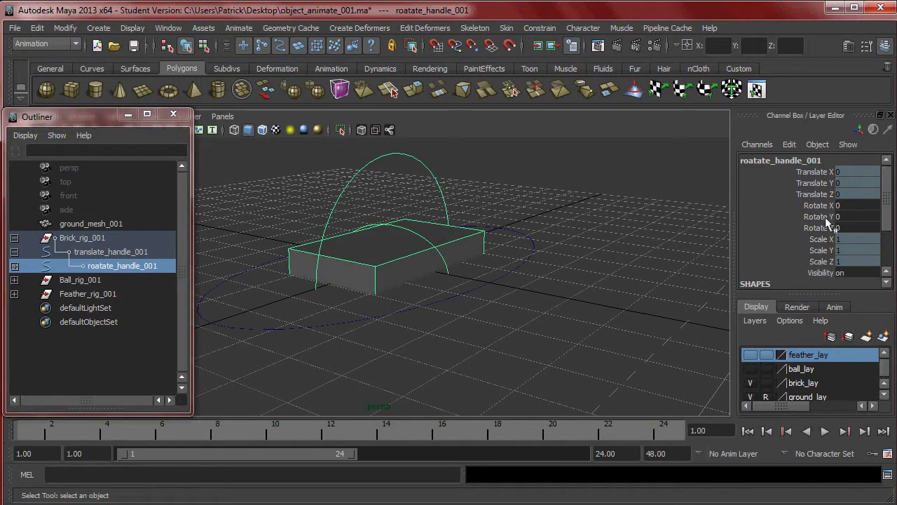
alt+drag(565, 223, 509, 219)
click(449, 170)
drag(447, 169, 547, 235)
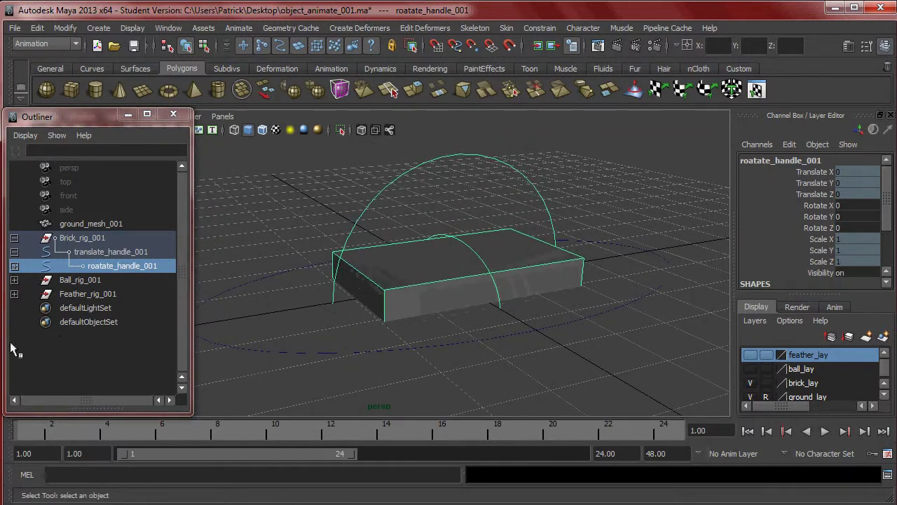
Expand roatate_handle_001 and select scale_handle_001 to examine its scale channels.
click(14, 265)
click(118, 279)
alt+drag(459, 252, 541, 282)
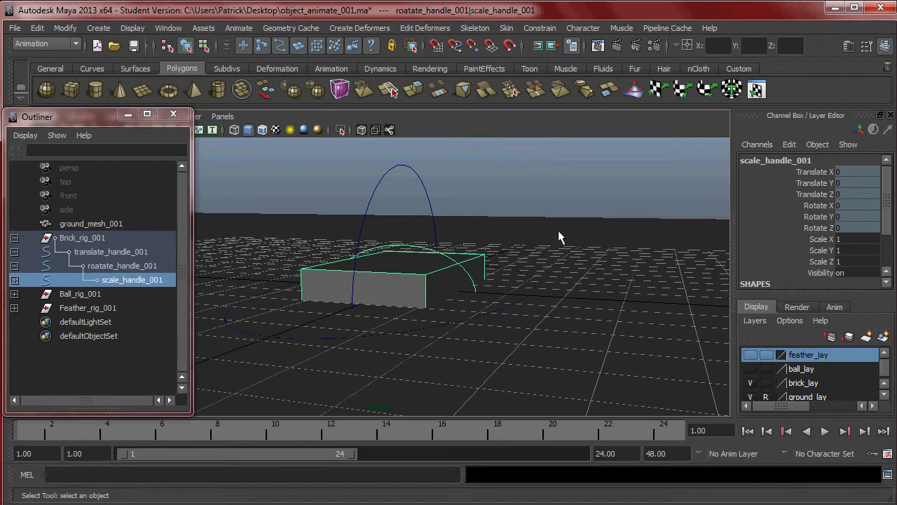
alt+drag(558, 236, 540, 281)
Expand scale_handle_001, select brick_mesh_001 to examine its locked channels, and clear the selection.
click(14, 280)
click(126, 298)
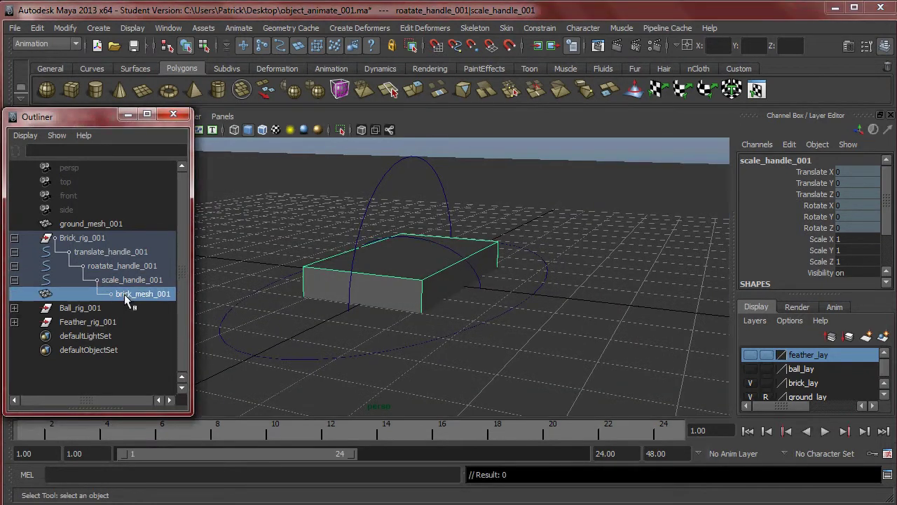
alt+drag(457, 257, 638, 225)
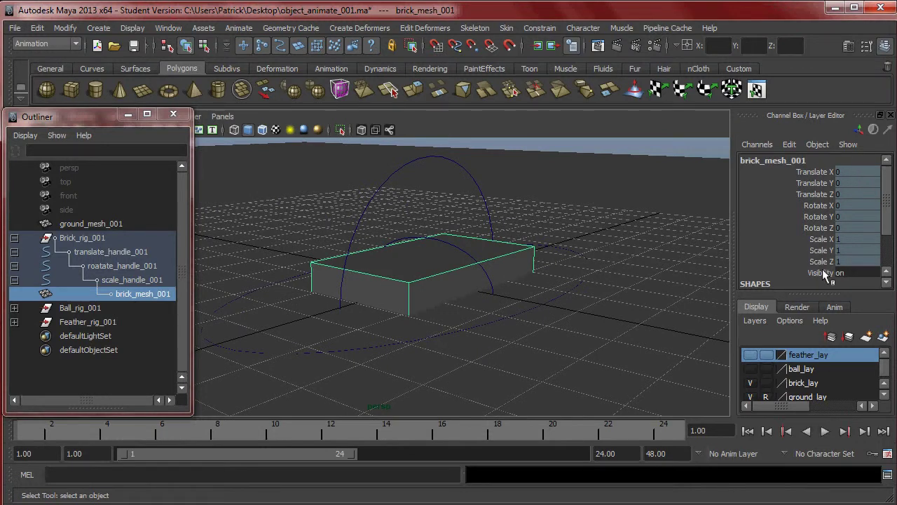
alt+drag(293, 255, 390, 267)
click(588, 259)
alt+drag(587, 260, 305, 260)
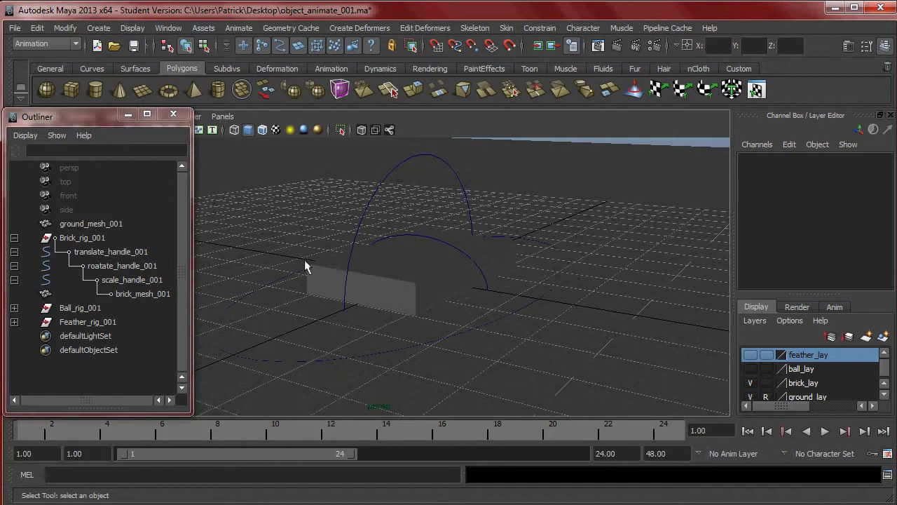
Select brick_mesh_001 and cycle the display type of object_lay back to reference, clearing the selection.
click(130, 295)
scroll(813, 378, down, 1)
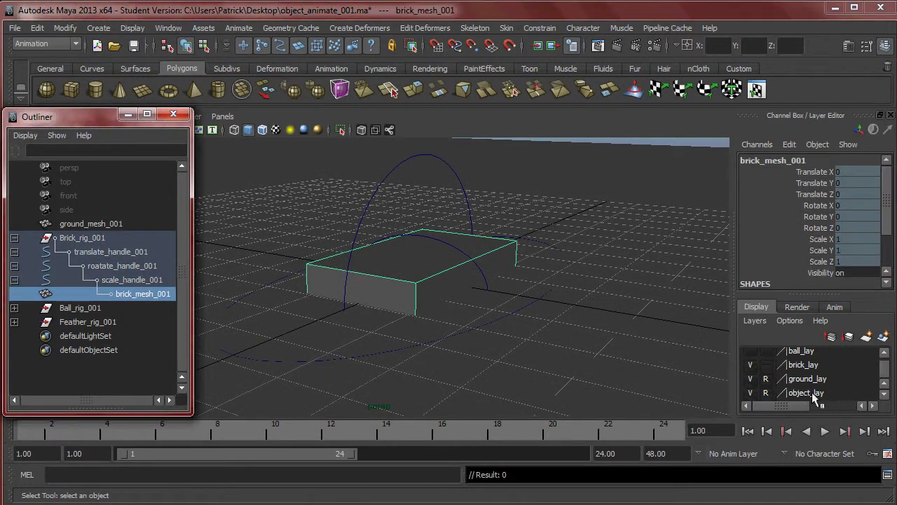
click(808, 394)
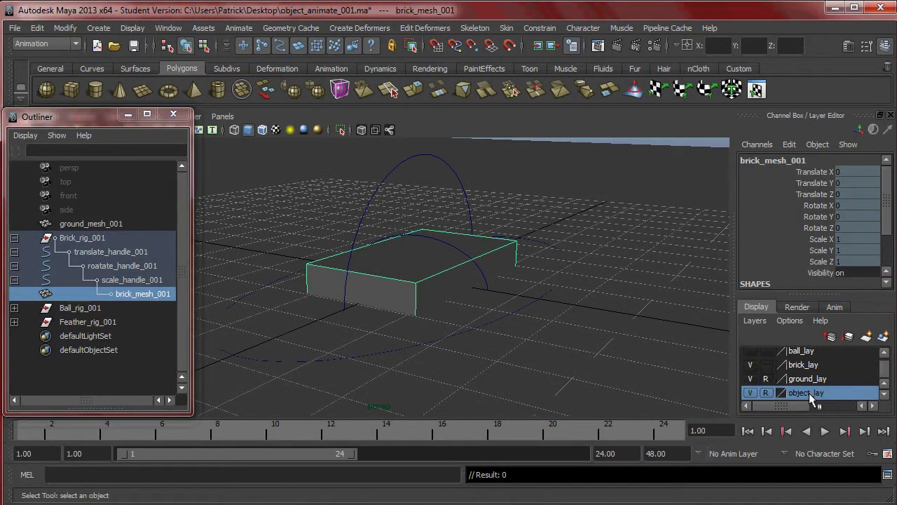
click(767, 392)
click(767, 392)
click(768, 393)
click(511, 246)
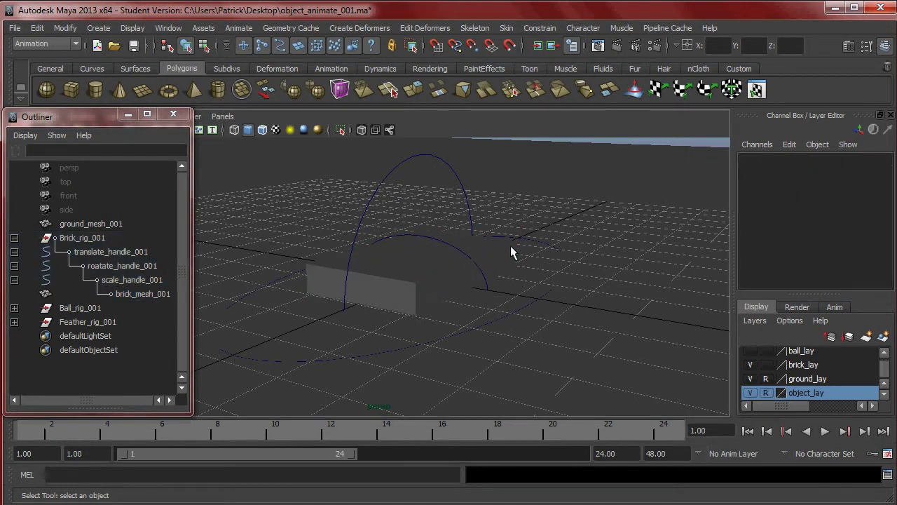
Select brick_mesh_001 in the hierarchy and the rotate handle in the viewport to compare them with the layer list.
click(123, 295)
alt+drag(561, 329, 481, 311)
alt+drag(362, 283, 441, 285)
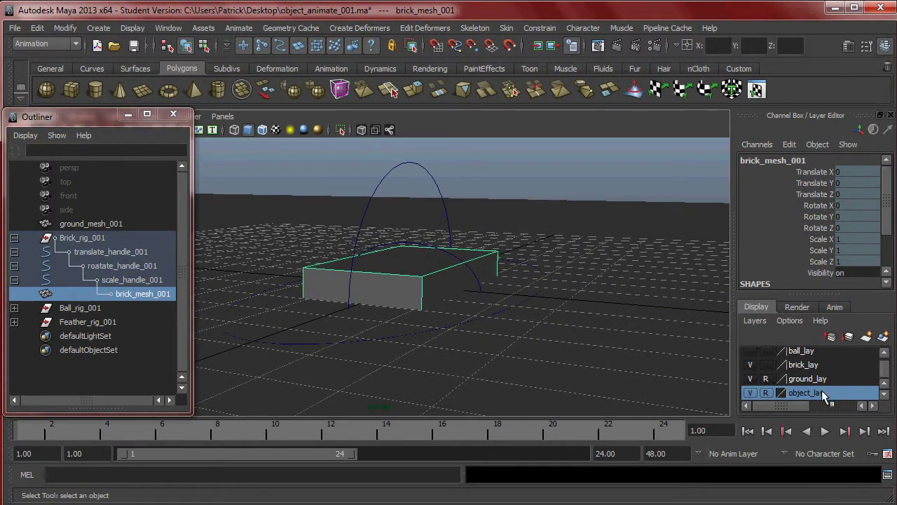
click(387, 187)
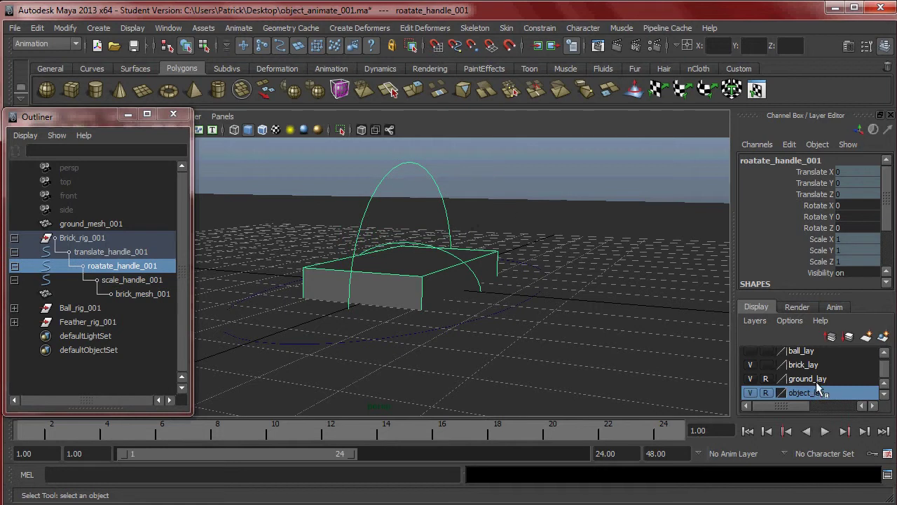
scroll(767, 373, up, 1)
scroll(767, 386, down, 1)
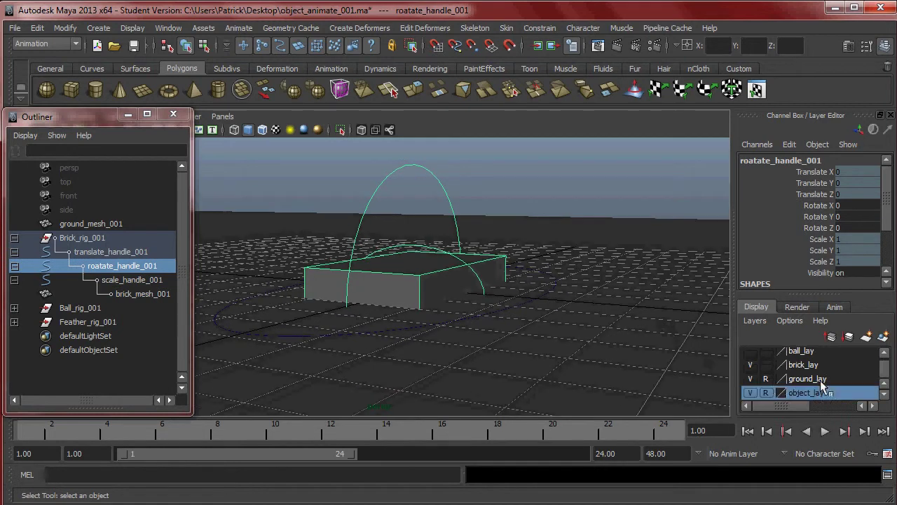
Turn off reference display for object_lay to select the brick mesh directly, and return the layer to reference.
click(680, 361)
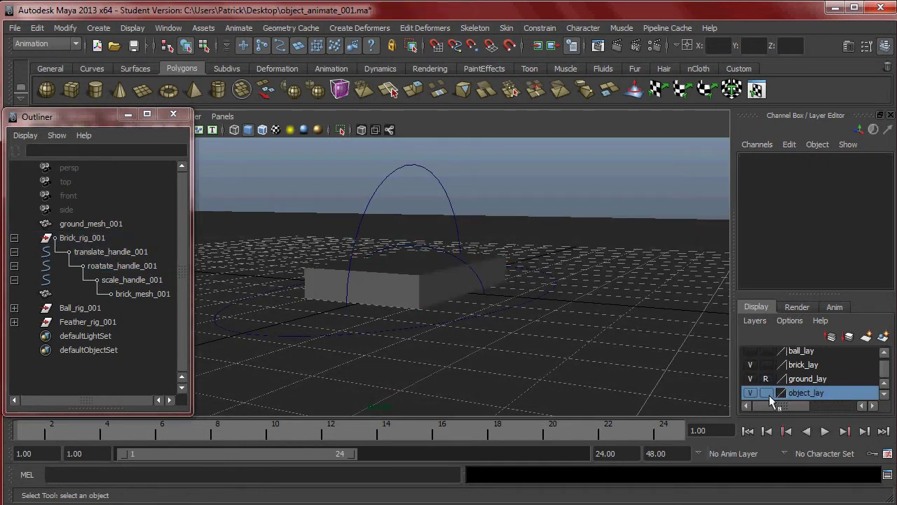
alt+drag(591, 248, 504, 262)
click(518, 242)
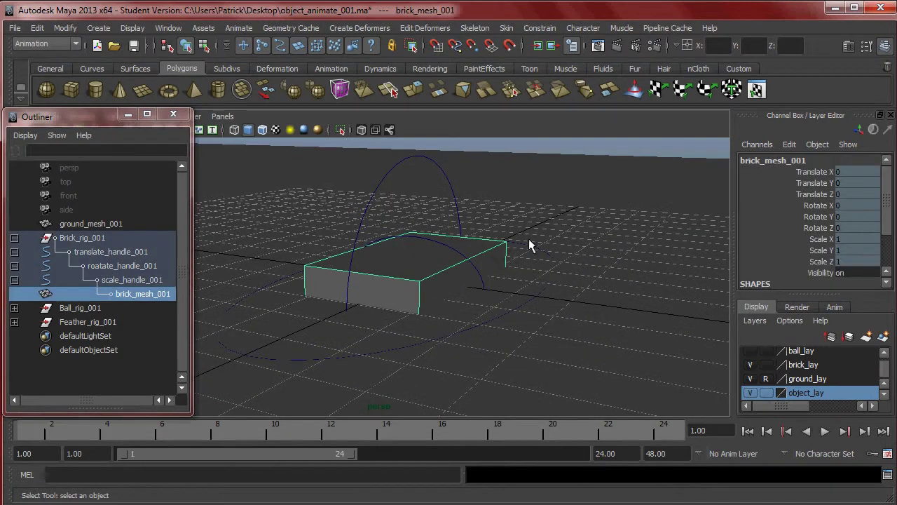
click(512, 260)
click(500, 247)
drag(541, 261, 562, 275)
click(626, 301)
click(486, 251)
click(766, 393)
click(766, 392)
Test selecting the brick's control handles in the viewport, ending with translate_handle_001 selected.
click(547, 250)
drag(593, 232, 540, 286)
drag(427, 157, 506, 352)
mouse_move(552, 223)
mouse_down()
mouse_move(619, 324)
mouse_move(505, 306)
mouse_move(516, 223)
mouse_move(544, 237)
mouse_up()
key(Down)
drag(602, 242, 559, 293)
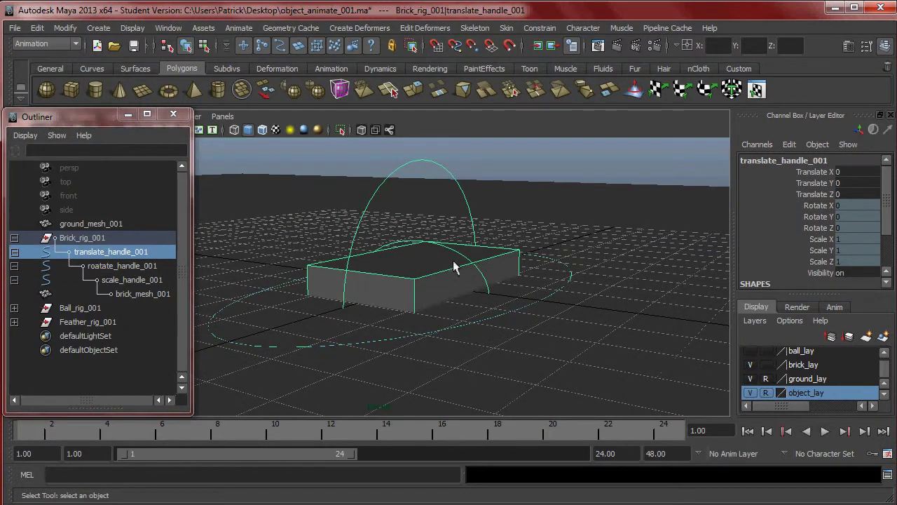
click(462, 249)
click(460, 249)
click(449, 180)
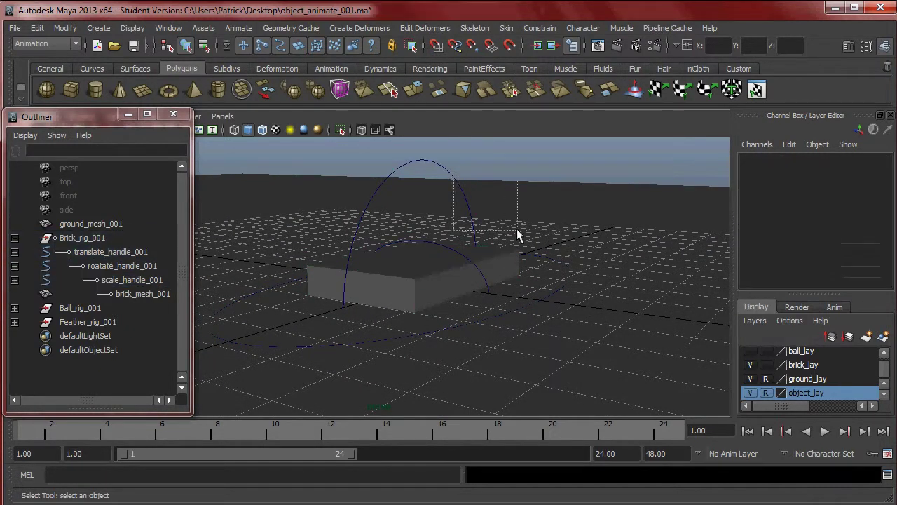
click(566, 273)
alt+drag(611, 320, 349, 314)
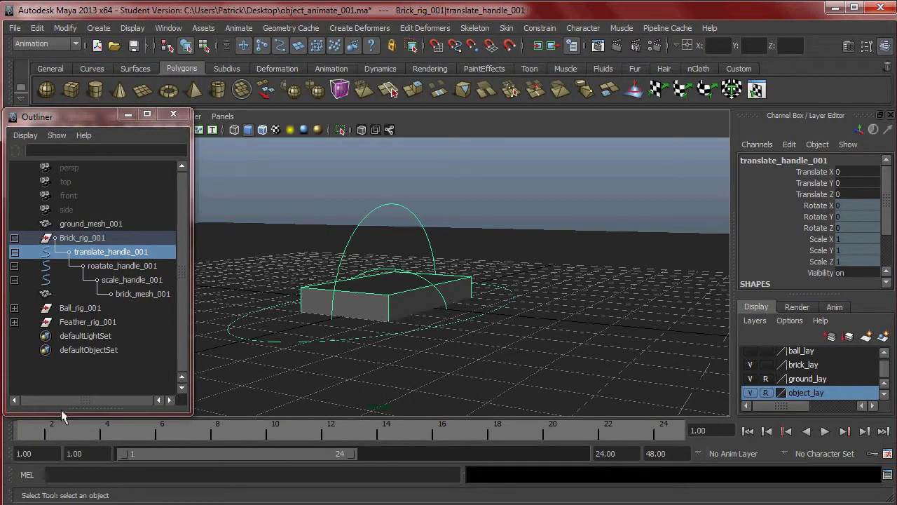
Set the animation end time to 200 and make frame 1 the current frame.
mouse_move(63, 414)
mouse_down()
mouse_move(63, 403)
mouse_move(64, 413)
mouse_up()
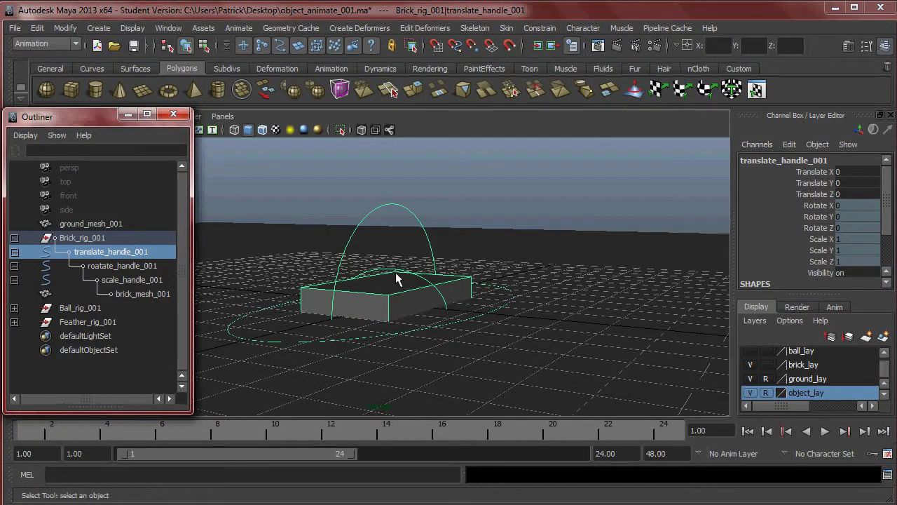
alt+drag(396, 279, 390, 284)
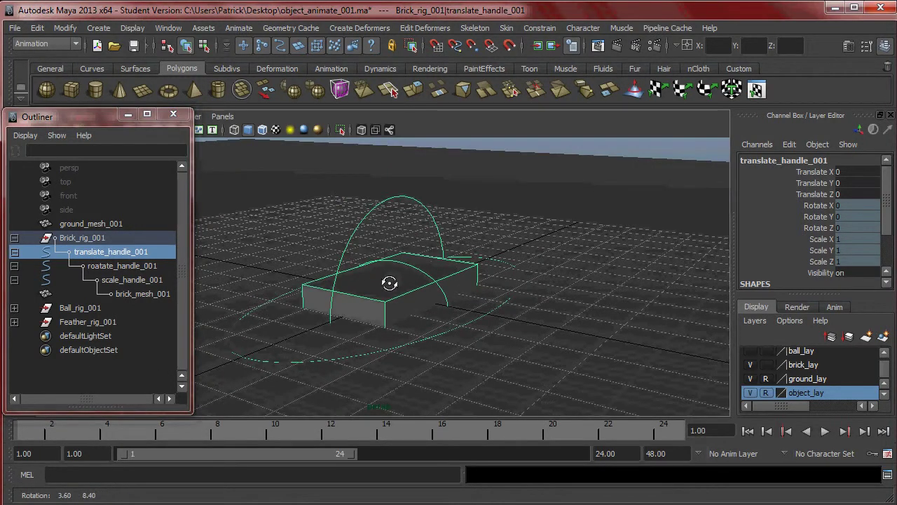
click(683, 453)
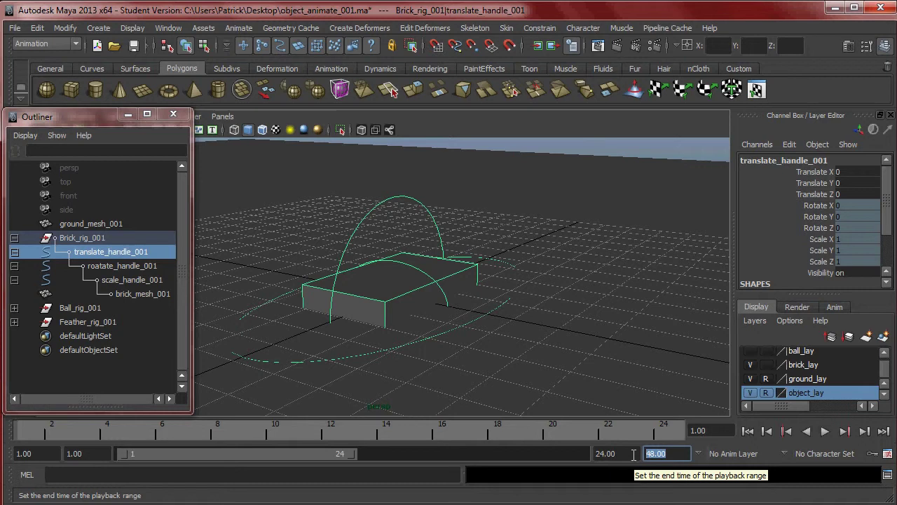
text(2)
key(Return)
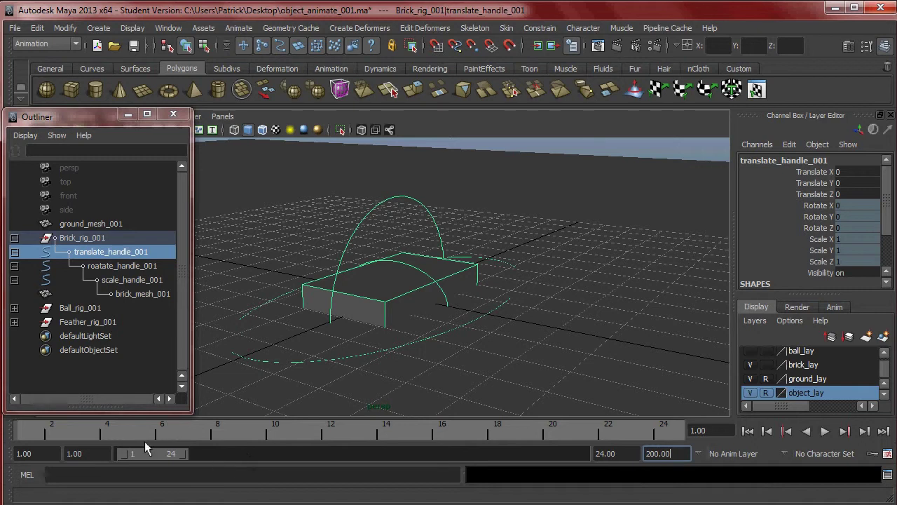
drag(118, 430, 23, 431)
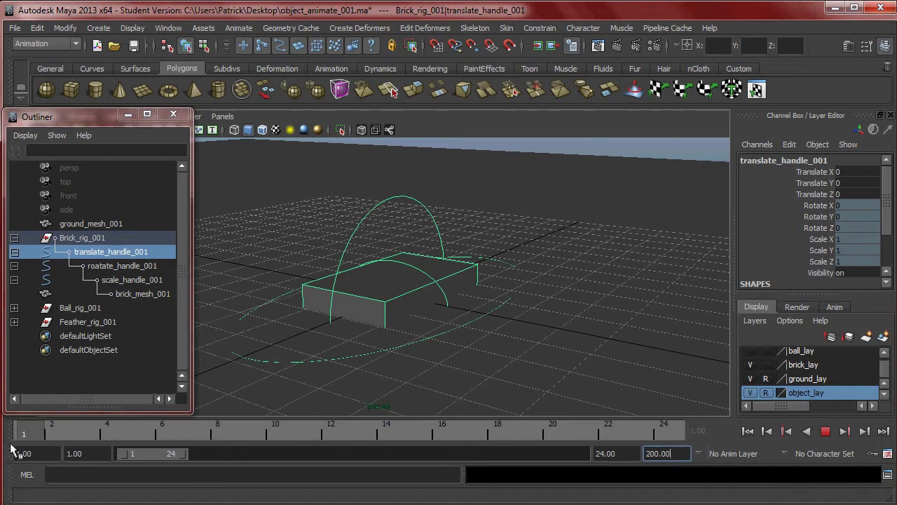
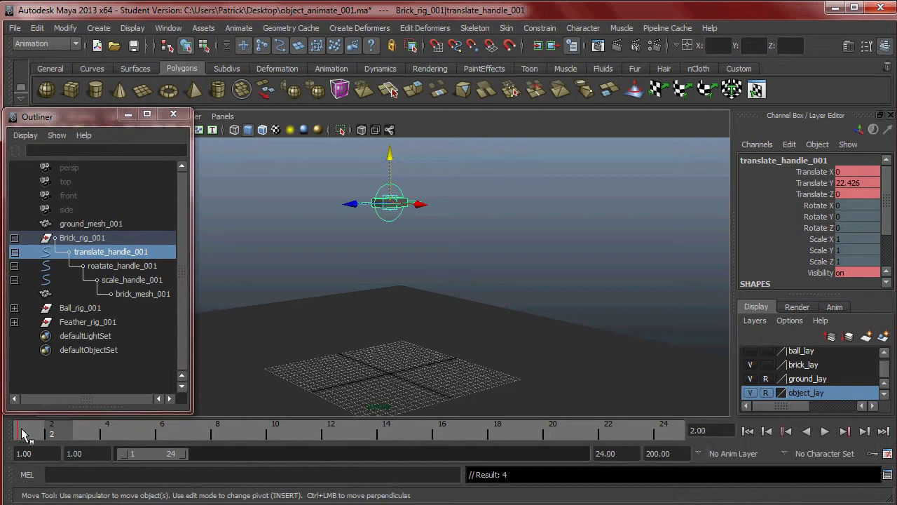
Return to frame 1 and examine the keyed translate handle with the brick raised above the ground.
drag(77, 436, 17, 438)
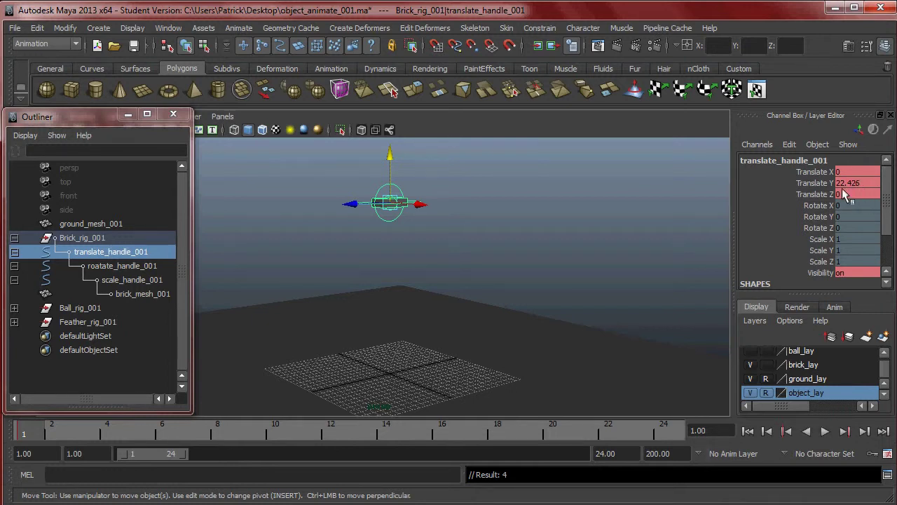
alt+drag(378, 265, 716, 241)
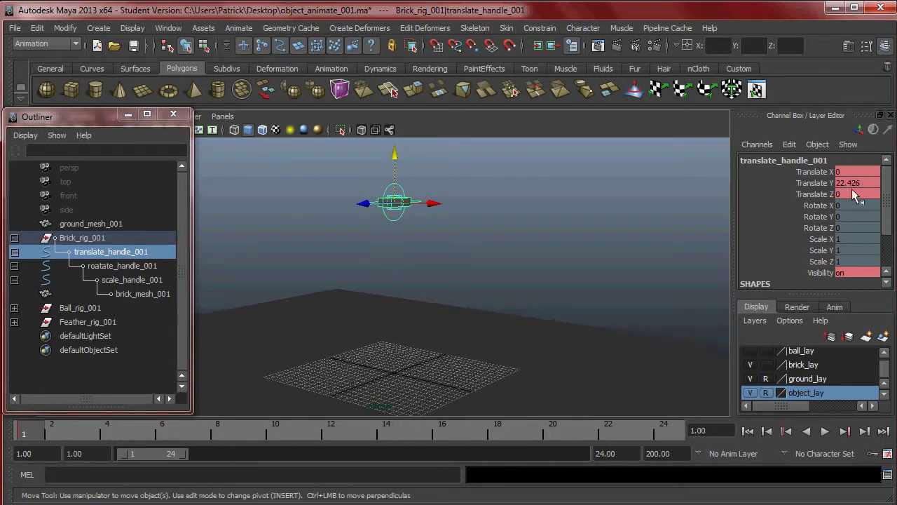
alt+drag(602, 274, 528, 268)
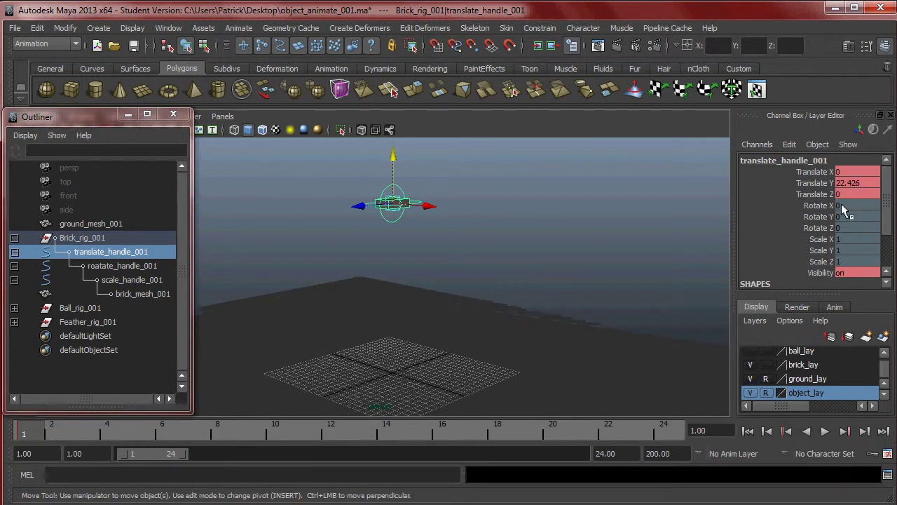
alt+drag(468, 294, 457, 292)
alt+middle_drag(418, 277, 427, 273)
alt+drag(427, 273, 261, 403)
alt+drag(457, 304, 454, 287)
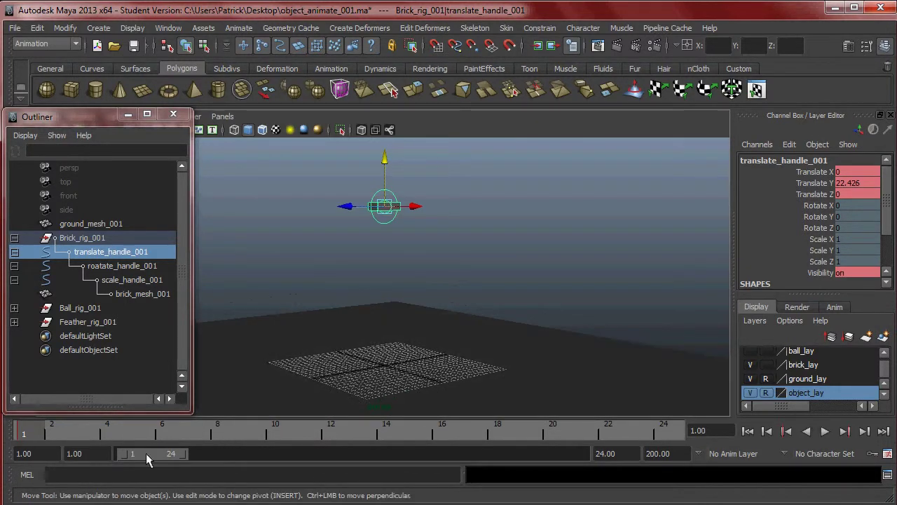
Play the animation and scrub around frames 14 to 16 to check the raised brick over the timeline.
key(alt+v)
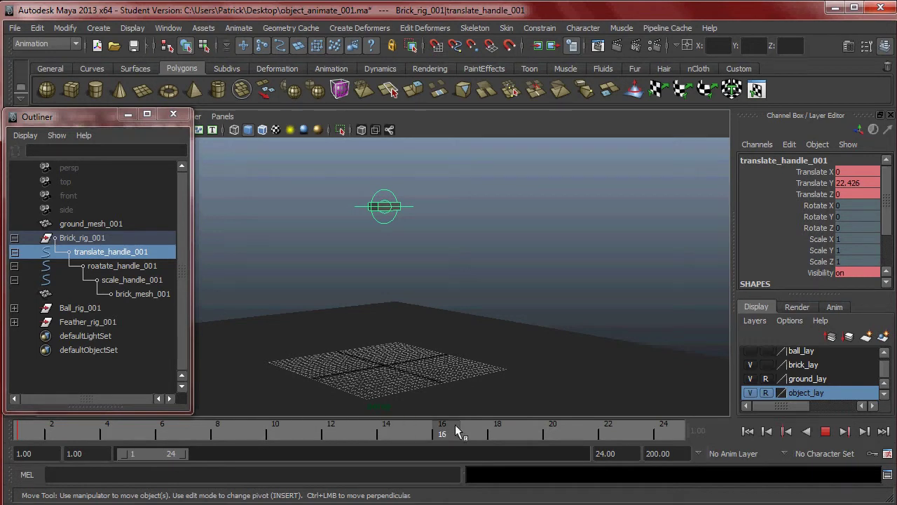
drag(456, 426, 412, 365)
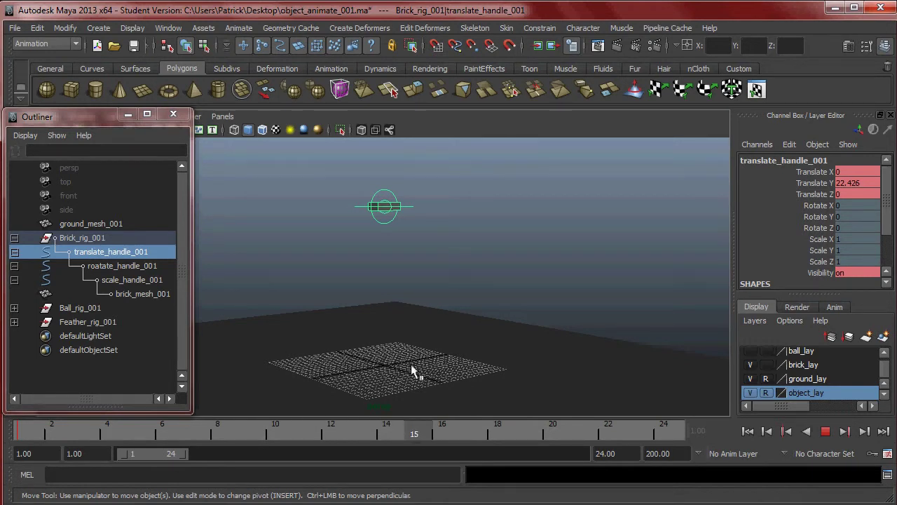
drag(411, 364, 363, 364)
alt+drag(426, 331, 450, 347)
drag(353, 428, 391, 429)
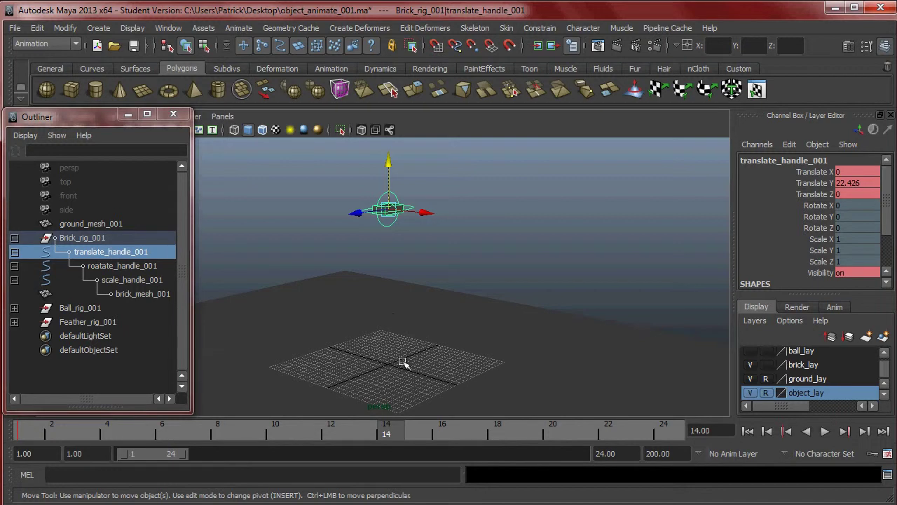
mouse_move(425, 336)
alt+mouse_down()
mouse_move(432, 326)
mouse_move(427, 343)
alt+mouse_up()
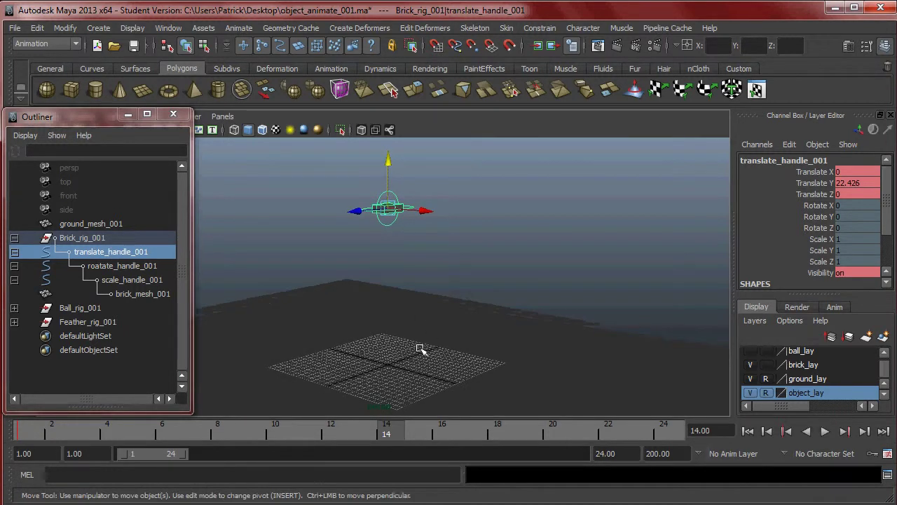
Key translate_handle_001 at frame 12 and lower the brick to the ground, at a Translate Y of about 2.044.
drag(398, 433, 346, 434)
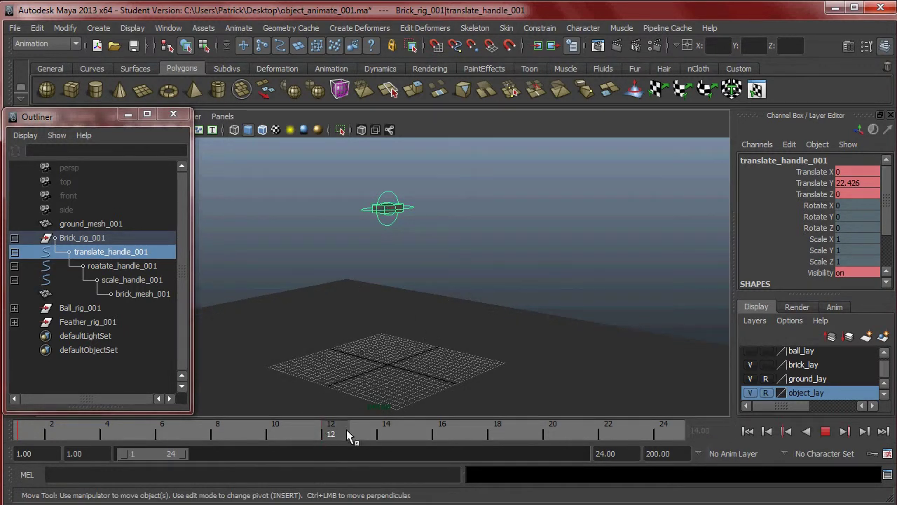
key(alt+v)
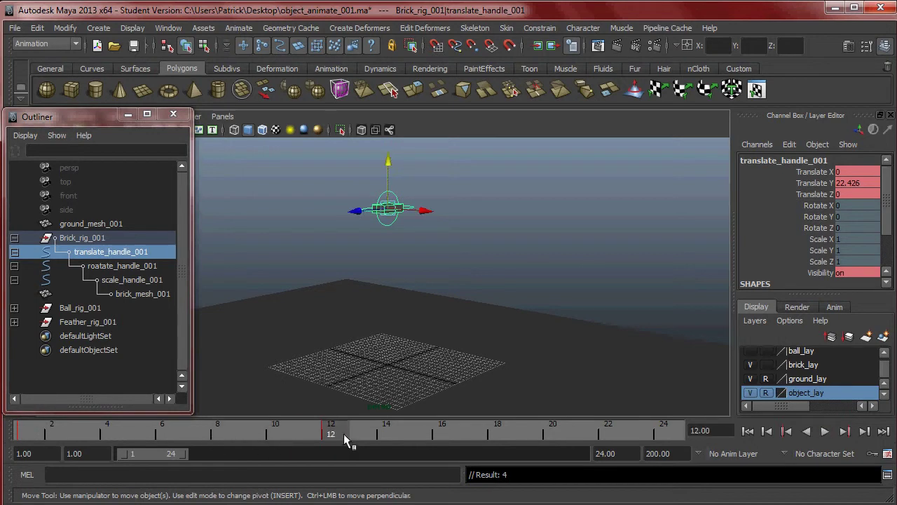
drag(386, 157, 387, 286)
key(f)
alt+drag(490, 316, 468, 286)
drag(384, 233, 405, 286)
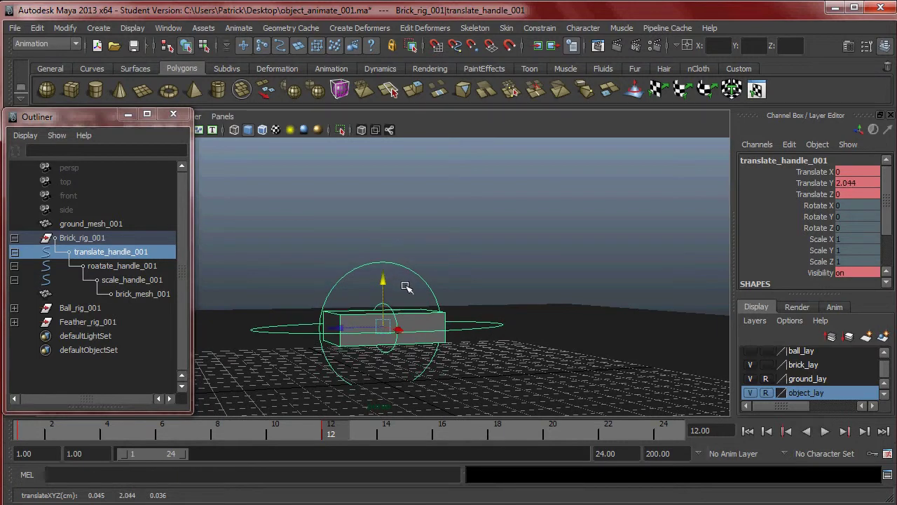
Inspect the lowered brick from several angles, then return to frame 1 and play its fall.
alt+drag(486, 281, 456, 221)
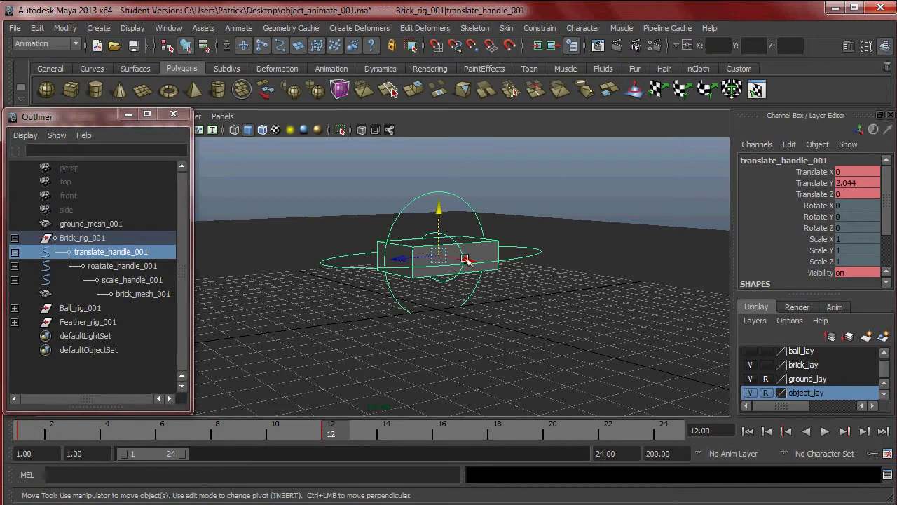
alt+drag(553, 166, 537, 168)
alt+right_drag(537, 168, 463, 204)
alt+middle_drag(463, 204, 450, 285)
alt+right_drag(451, 285, 428, 300)
alt+drag(428, 300, 385, 296)
drag(330, 430, 28, 436)
alt+right_drag(490, 263, 434, 293)
alt+middle_drag(434, 293, 440, 307)
alt+drag(440, 306, 440, 320)
alt+middle_drag(440, 319, 420, 251)
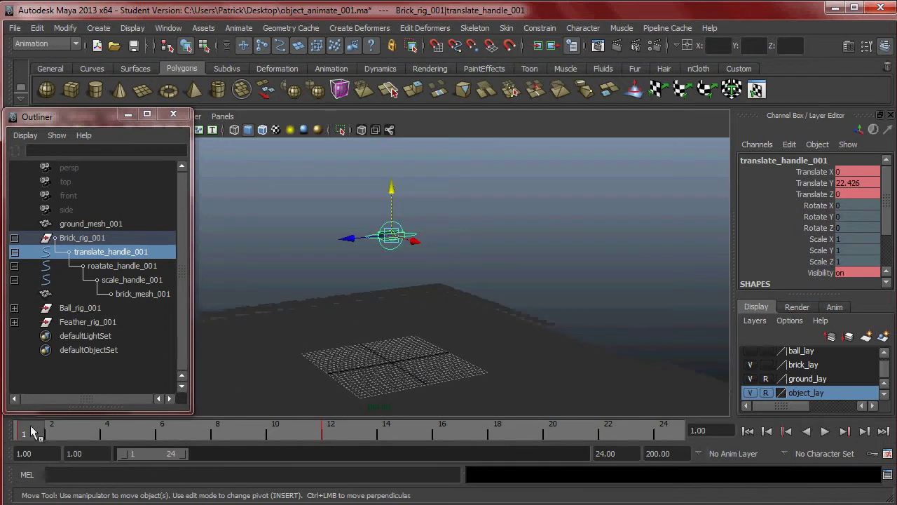
key(alt+v)
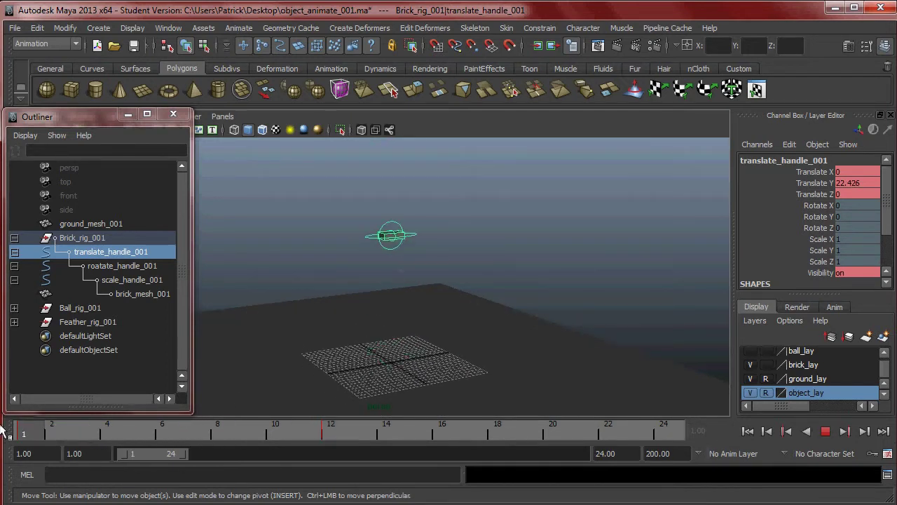
key(alt+v)
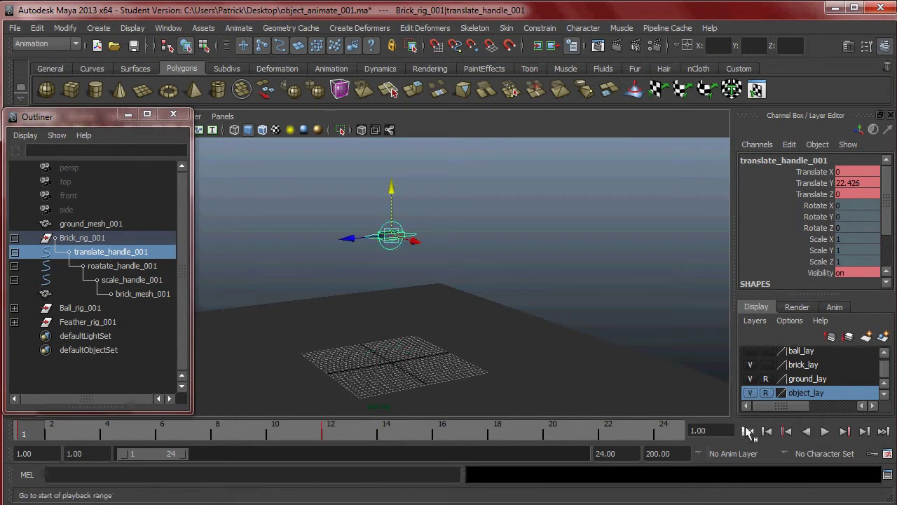
Set the Time Slider playback speed to Real-time [24 fps] and save the preferences.
click(887, 455)
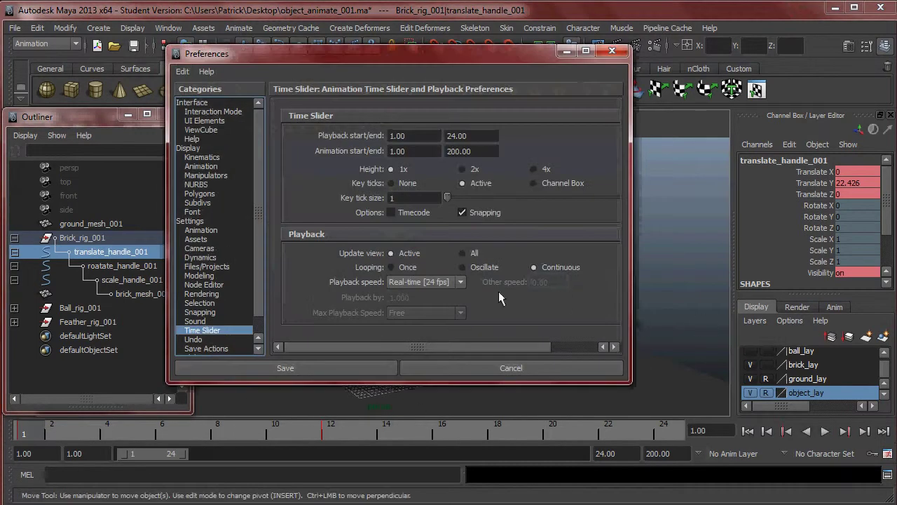
click(430, 281)
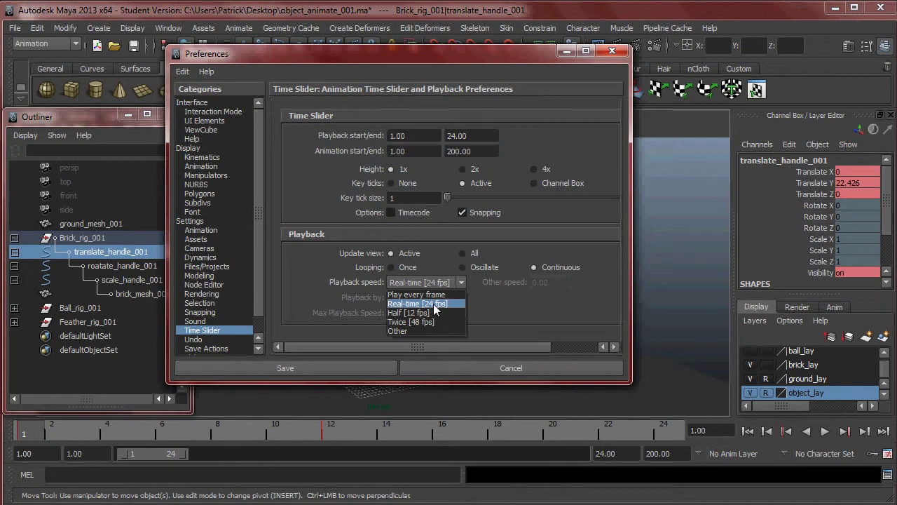
click(435, 302)
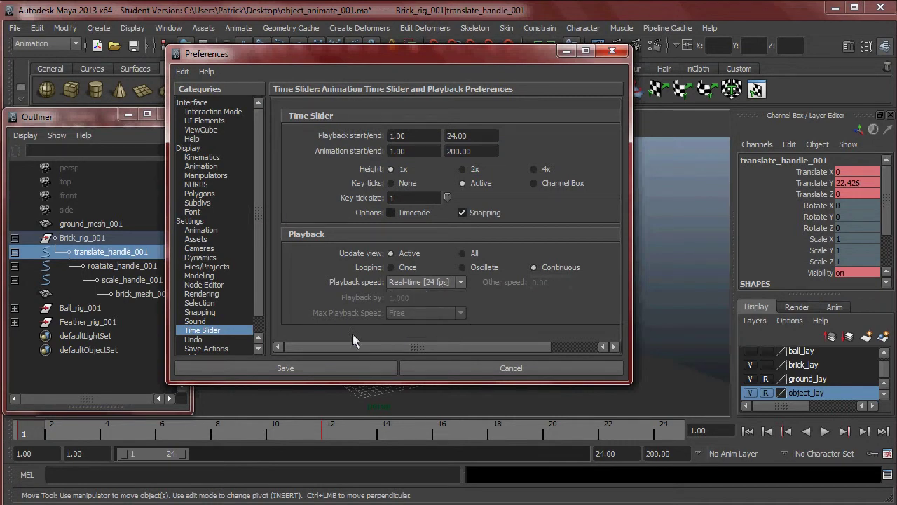
click(309, 368)
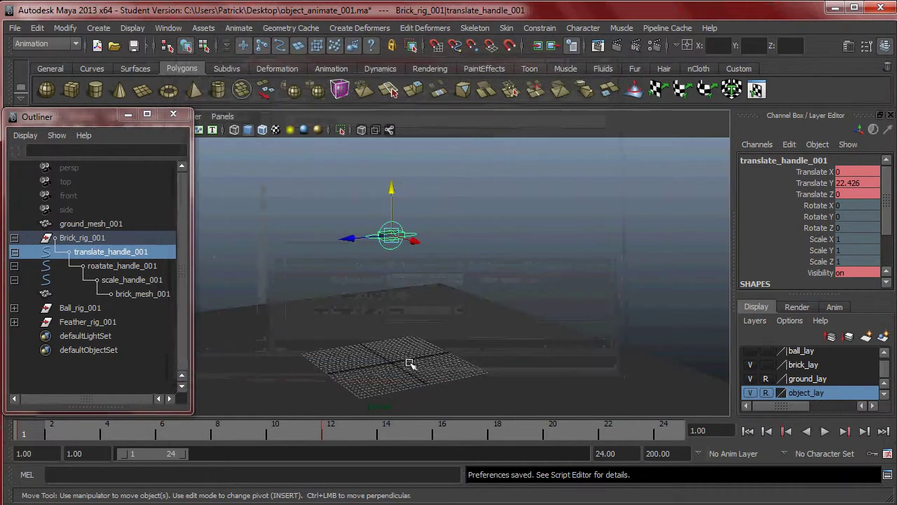
Play the brick's fall at real-time speed and stop the playback.
click(825, 431)
alt+drag(633, 341, 577, 311)
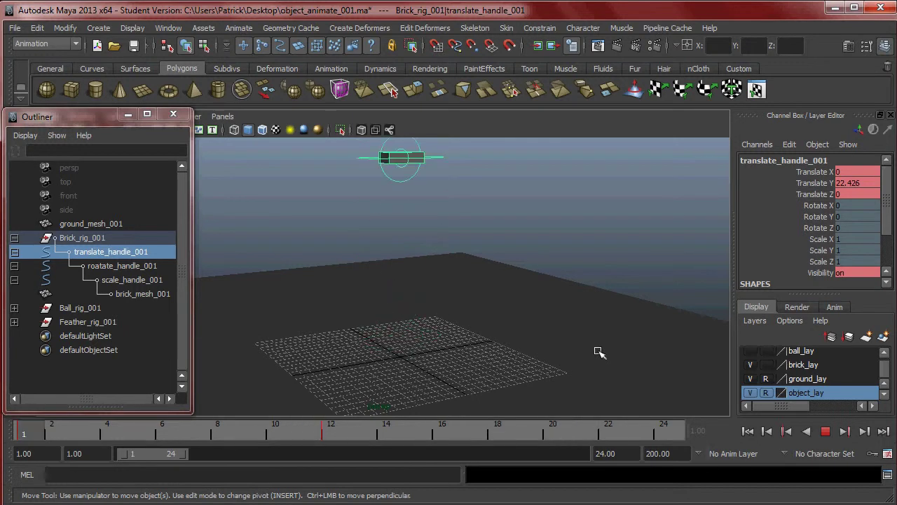
click(825, 431)
Move translate_handle_001's frame 12 key to frame 10 in the Dope Sheet.
drag(287, 433, 331, 432)
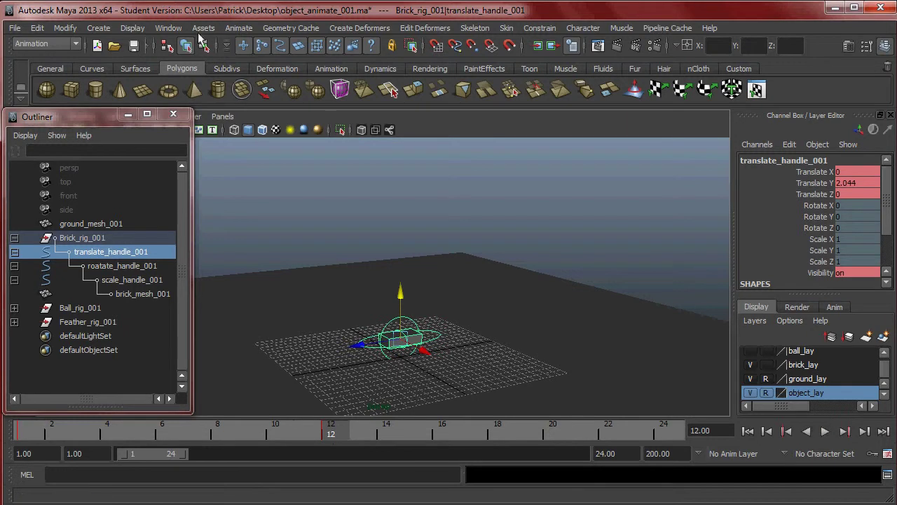
click(168, 28)
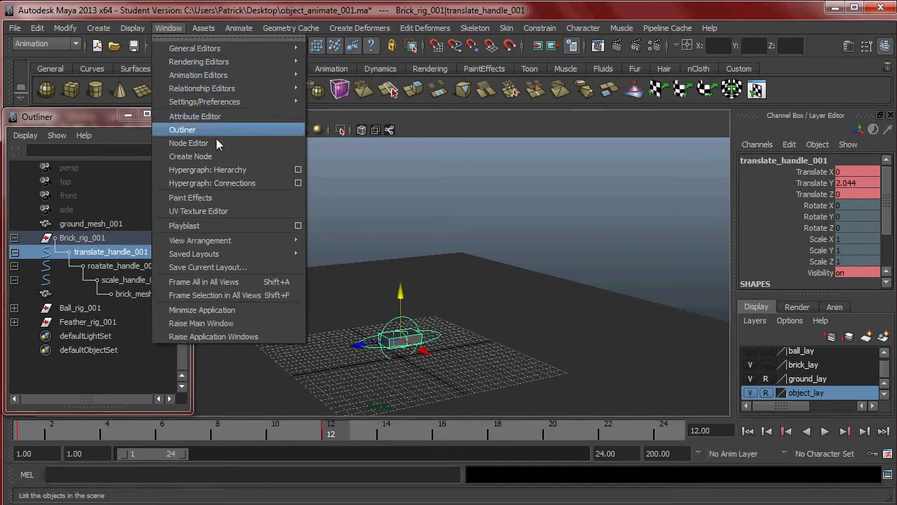
mouse_move(210, 65)
mouse_move(267, 72)
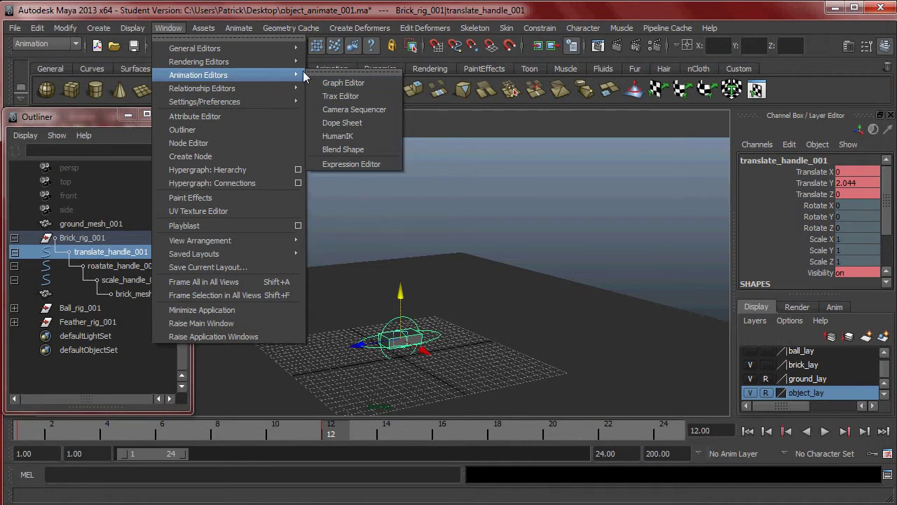
click(356, 123)
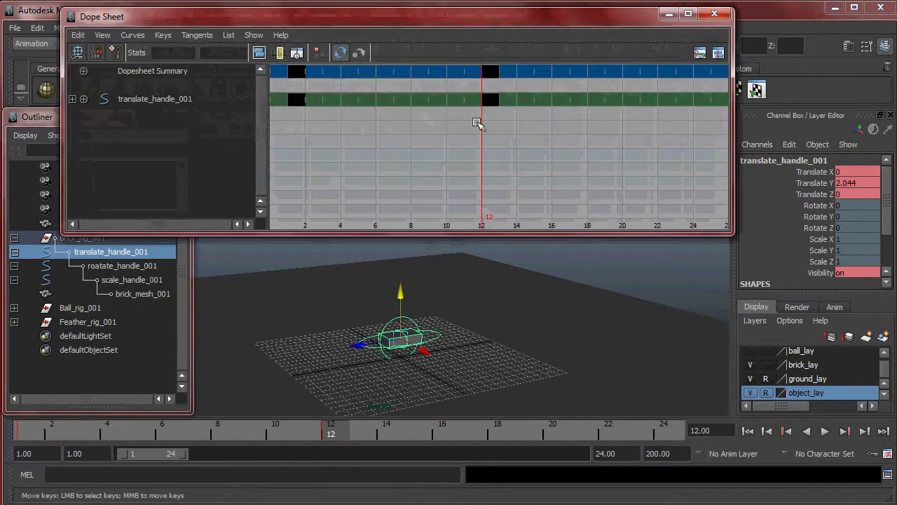
click(148, 100)
mouse_move(488, 144)
alt+right_down()
mouse_move(444, 152)
mouse_move(499, 154)
alt+right_up()
drag(455, 96, 456, 95)
alt+right_drag(565, 143, 540, 154)
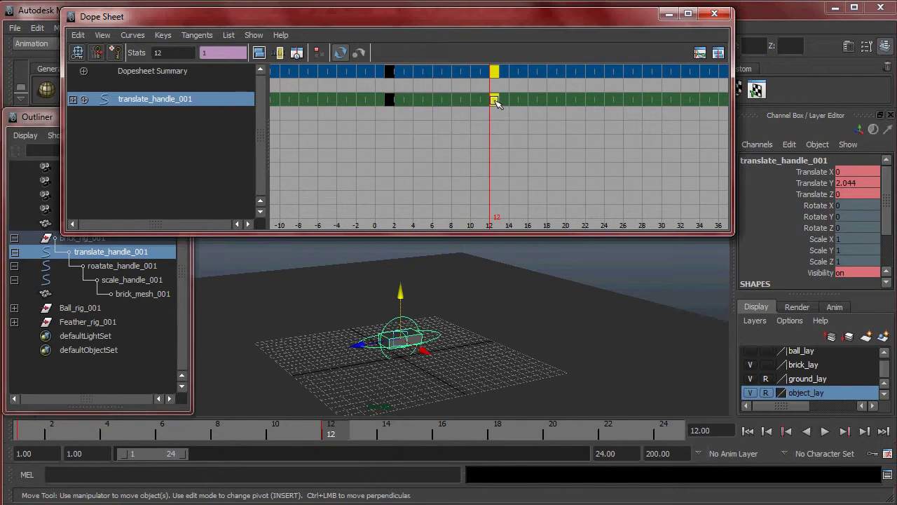
middle_drag(495, 101, 495, 100)
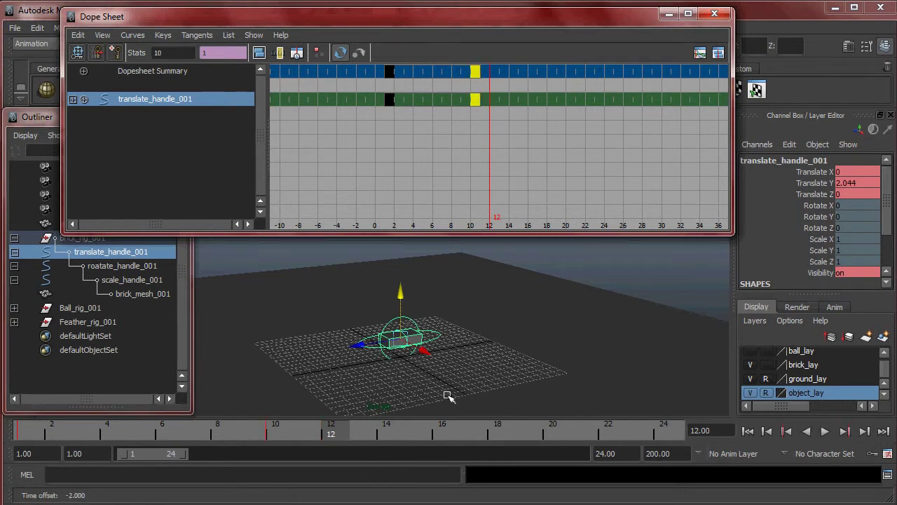
Minimize the Dope Sheet and play the retimed fall from frame 1 to review its speed.
drag(331, 426, 24, 429)
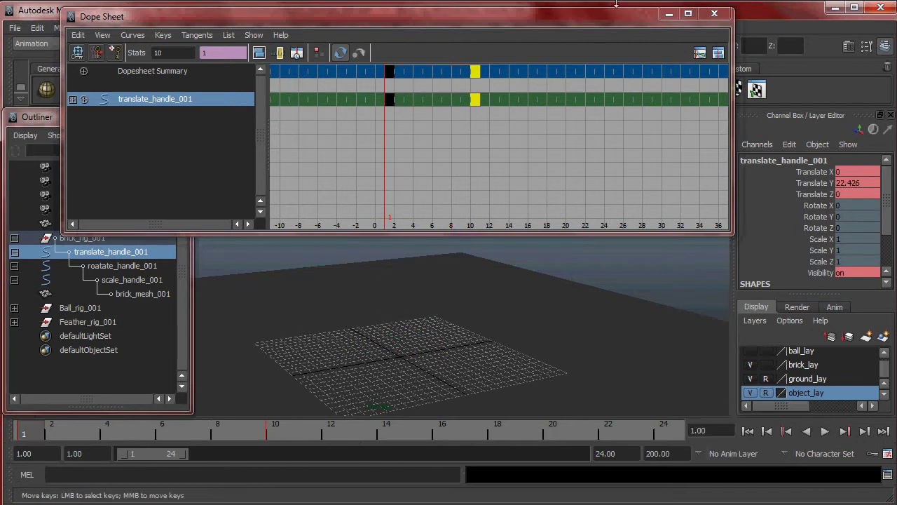
click(670, 14)
click(825, 431)
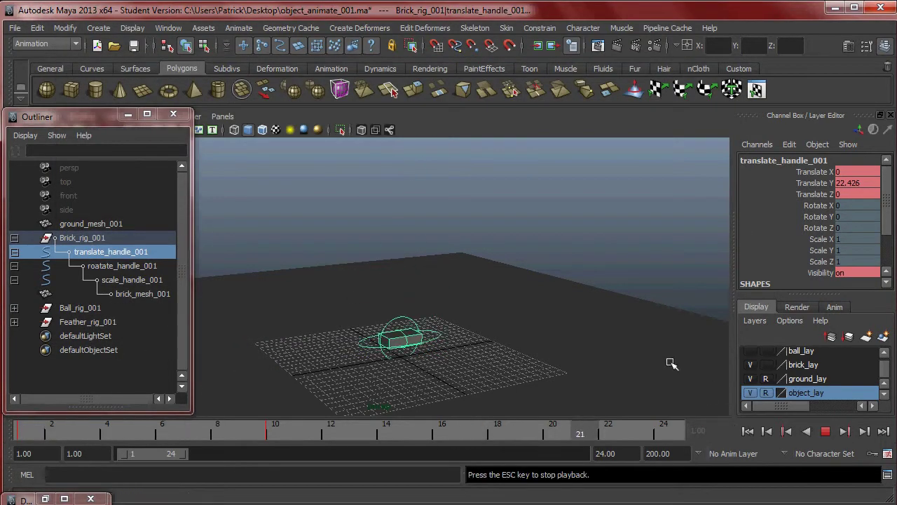
alt+right_drag(582, 352, 473, 283)
alt+middle_drag(515, 273, 513, 292)
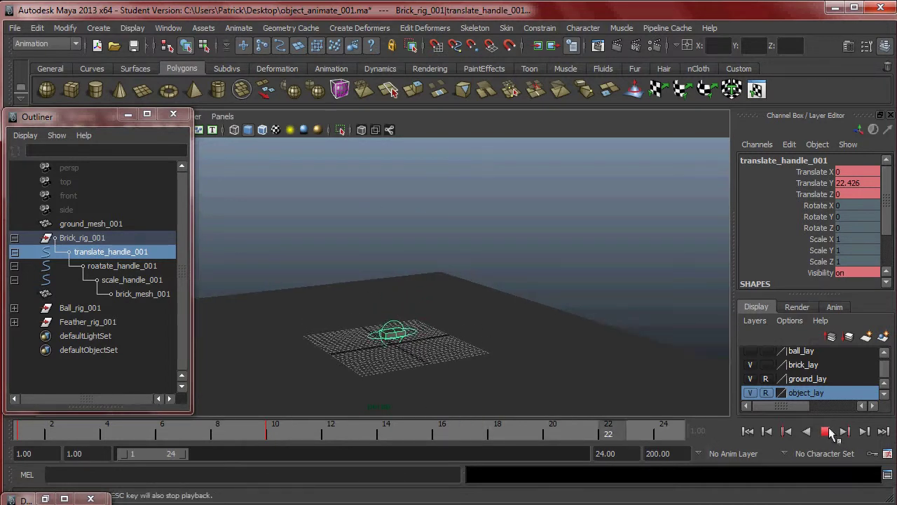
click(828, 432)
At frame 1, raise translate_handle_001 to a Translate Y of about 43.404.
drag(253, 427, 16, 433)
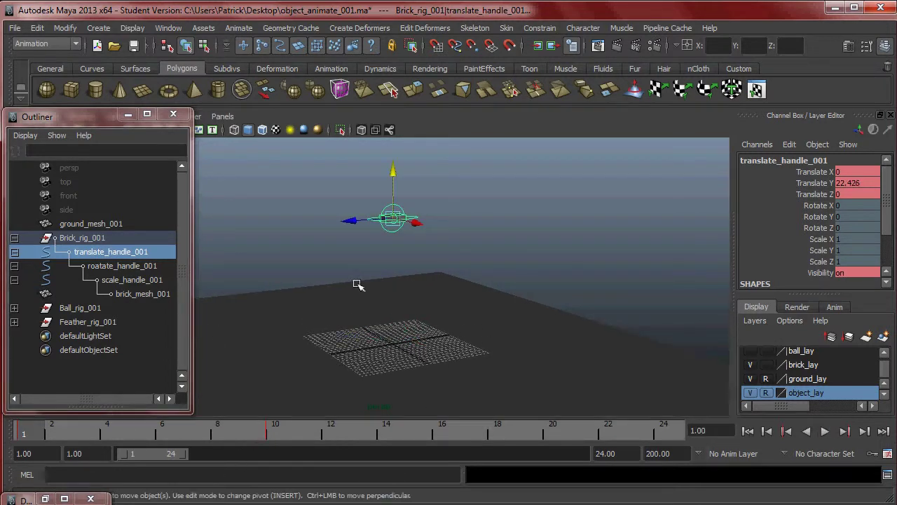
alt+middle_drag(394, 220, 394, 278)
drag(392, 230, 393, 105)
alt+drag(374, 327, 475, 286)
Play the fall from the higher starting position and examine the motion from several viewpoints.
click(826, 432)
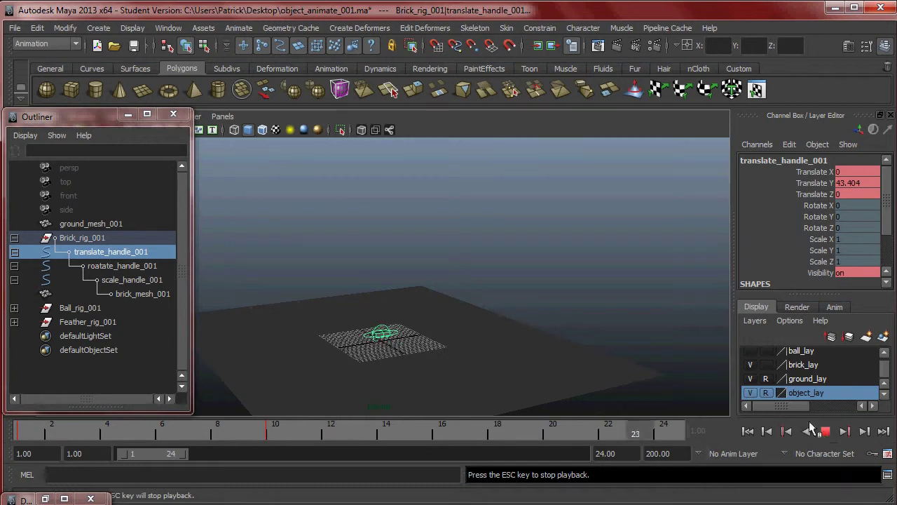
alt+drag(533, 280, 563, 305)
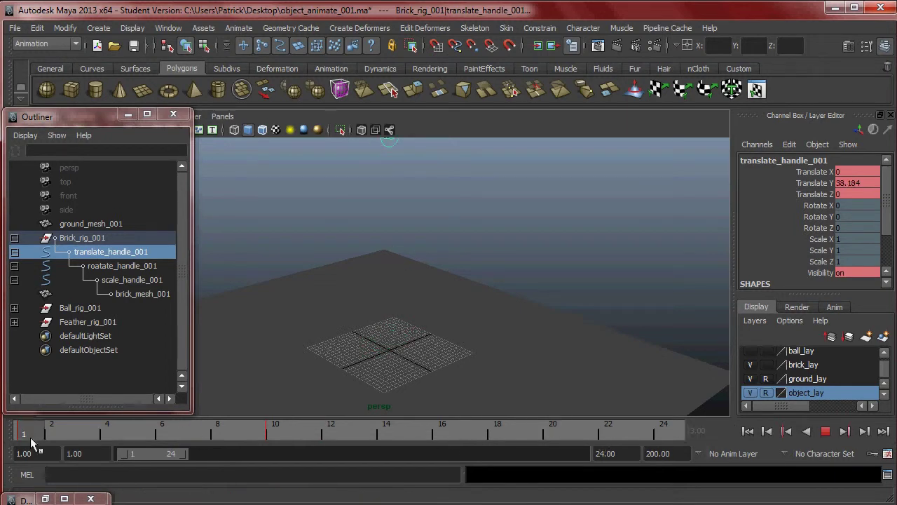
alt+middle_drag(405, 296, 412, 264)
alt+right_drag(435, 265, 459, 325)
alt+drag(459, 324, 443, 316)
alt+right_drag(360, 312, 511, 314)
alt+drag(512, 314, 513, 344)
alt+right_drag(314, 281, 240, 235)
alt+middle_drag(491, 200, 531, 276)
alt+right_drag(530, 276, 420, 270)
alt+middle_drag(541, 256, 554, 329)
alt+right_drag(540, 319, 460, 294)
Return to frame 1, select roatate_handle_001 and set a key for its starting rotation.
drag(276, 431, 4, 430)
alt+middle_drag(417, 170, 423, 232)
alt+right_drag(423, 232, 796, 246)
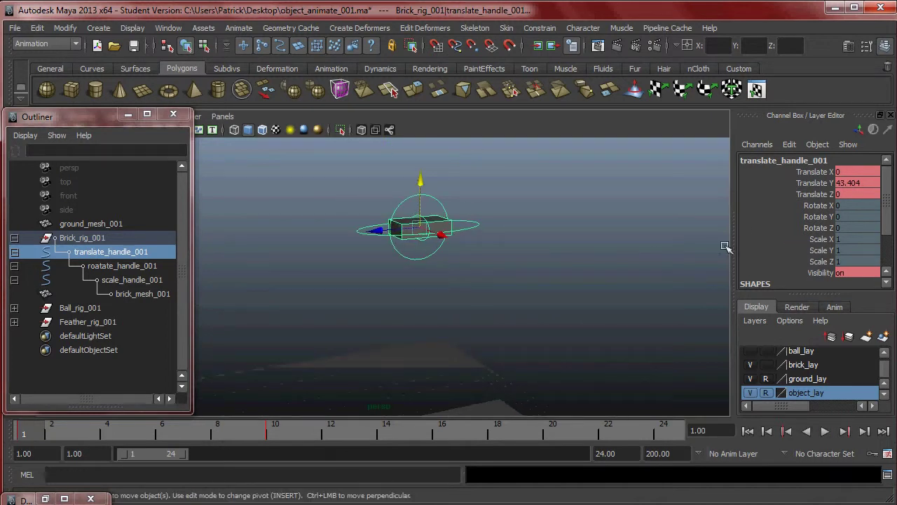
key(Down)
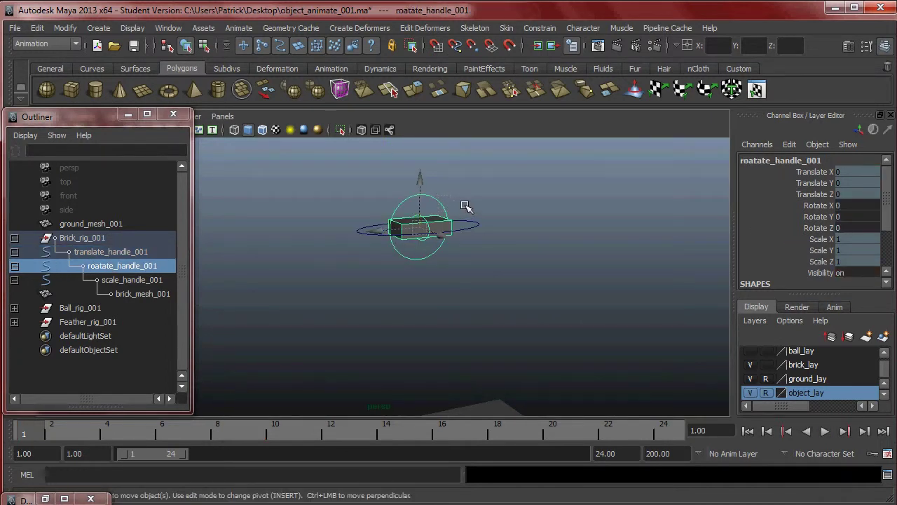
alt+right_drag(387, 221, 489, 208)
alt+middle_drag(489, 208, 362, 354)
alt+right_drag(362, 354, 414, 330)
alt+drag(414, 333, 383, 294)
alt+drag(268, 346, 346, 323)
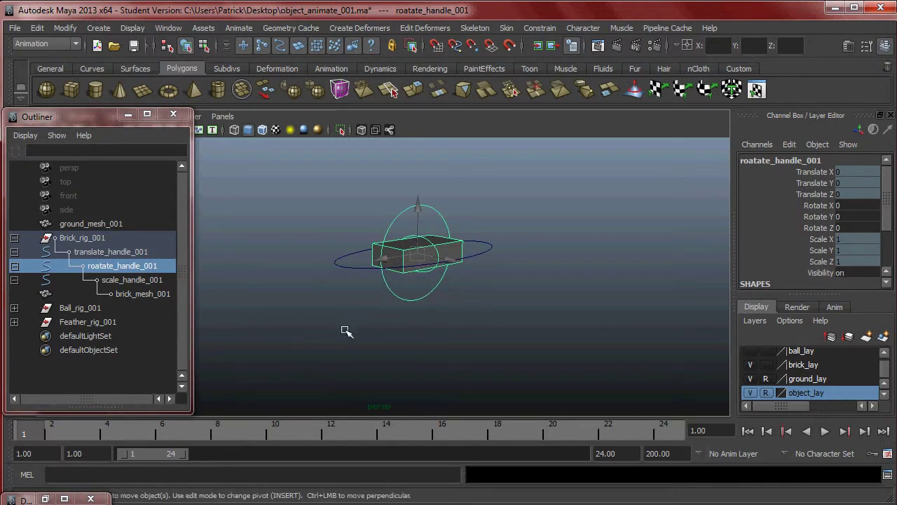
key(s)
At frame 10, tilt the brick with roatate_handle_001 to about Rotate X 69, Y 0.7 and Z 1.9.
key(alt+v)
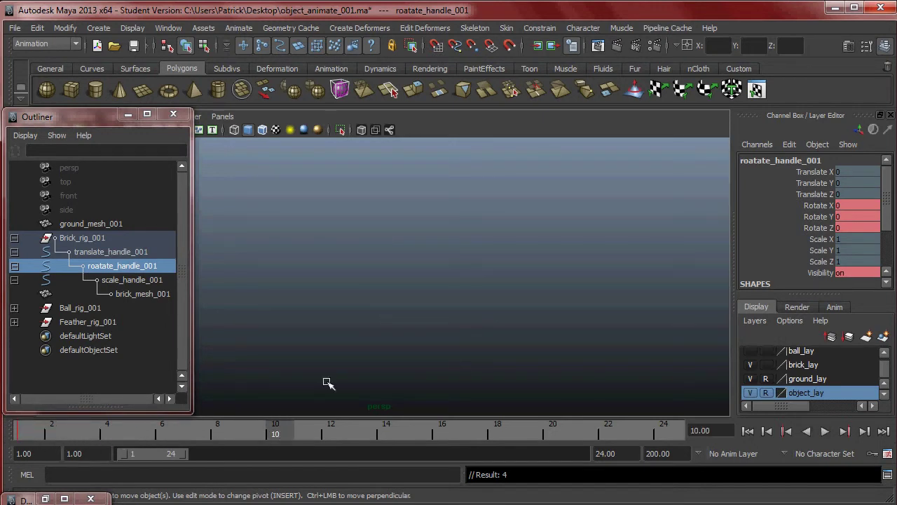
key(f)
alt+drag(503, 278, 375, 246)
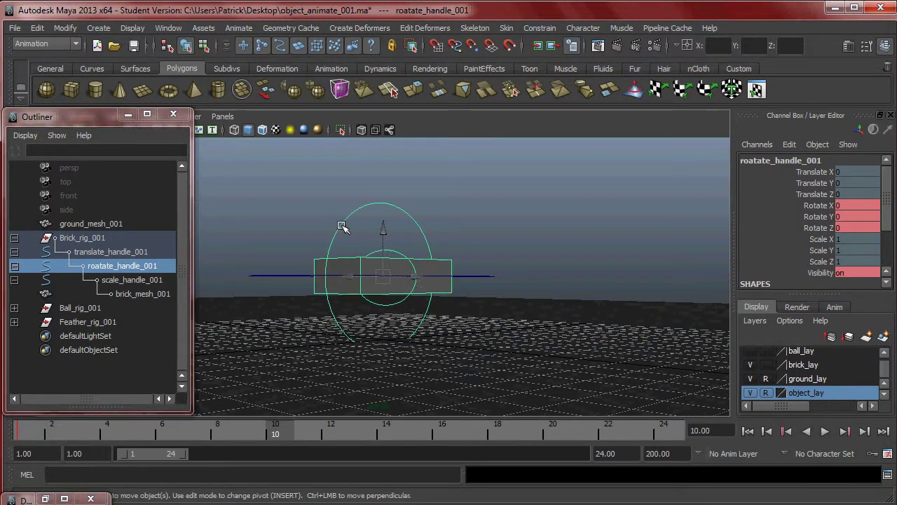
click(360, 257)
click(373, 214)
key(e)
drag(341, 245, 417, 289)
In the side view, refine the brick's tilt to a Rotate X of about 73.1 and frame its lower corner at the ground line.
key(space)
key(space)
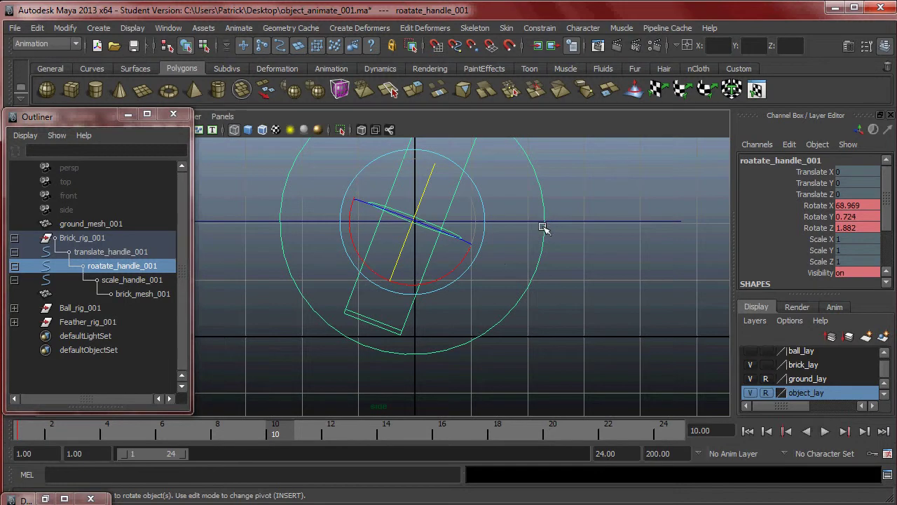
shift+click(544, 227)
click(538, 180)
drag(475, 244, 468, 265)
alt+middle_drag(447, 358, 436, 308)
alt+right_drag(435, 305, 890, 345)
scroll(530, 301, down, 5)
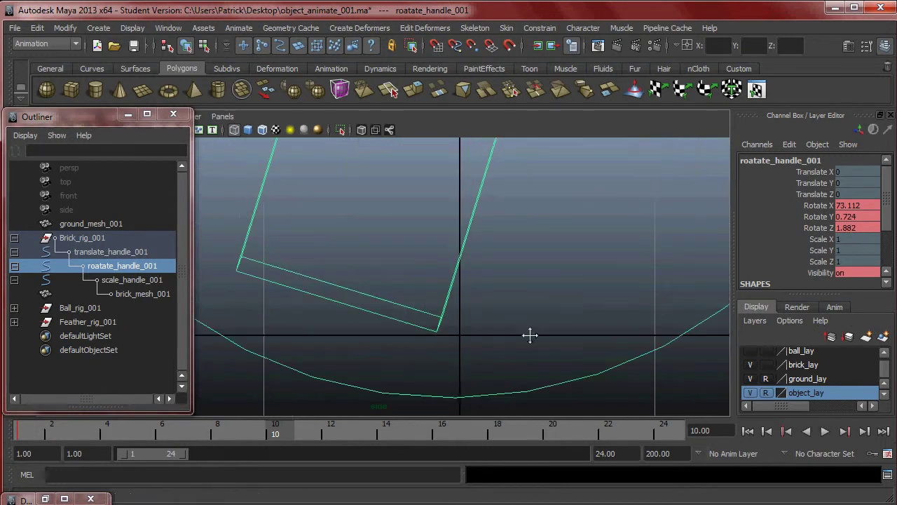
Return to the perspective view and examine the tilting fall from frame 1 to 10 from a distance.
key(space)
key(space)
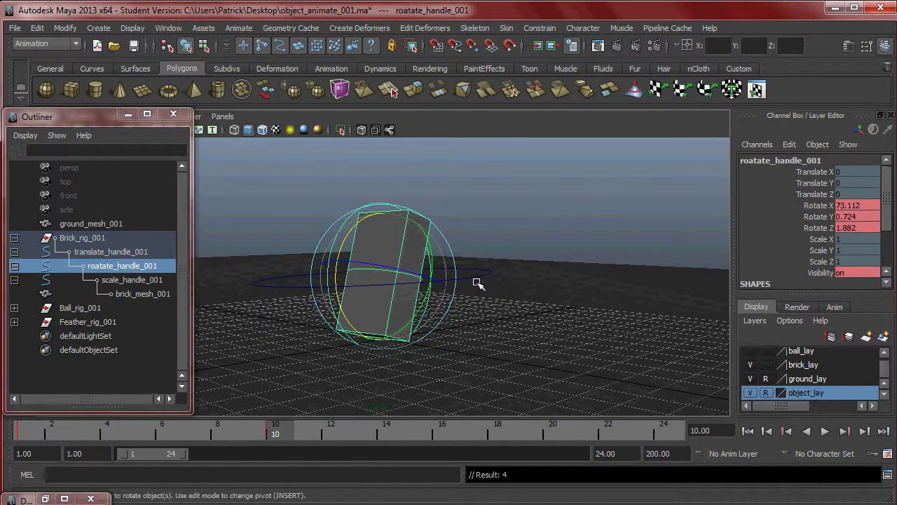
alt+right_drag(476, 282, 242, 226)
alt+middle_drag(473, 198, 489, 309)
alt+right_drag(489, 308, 390, 292)
alt+middle_drag(380, 361, 384, 401)
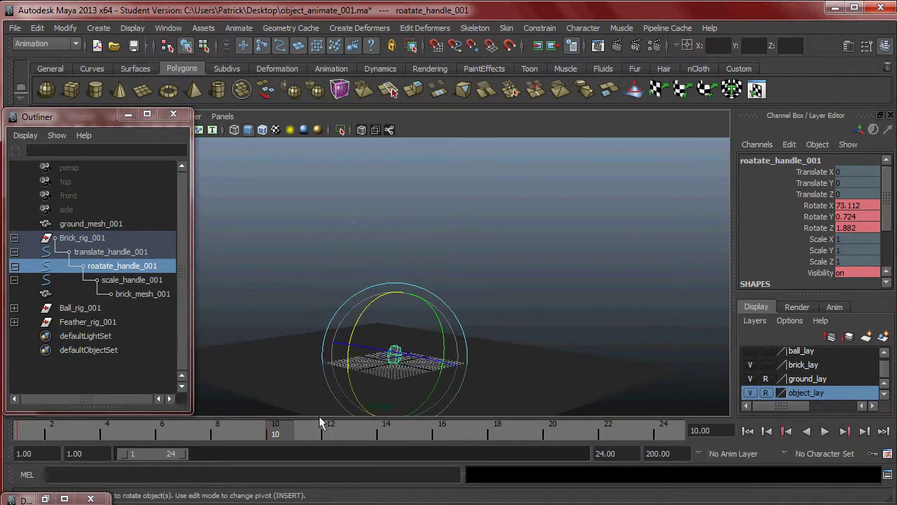
key(alt+v)
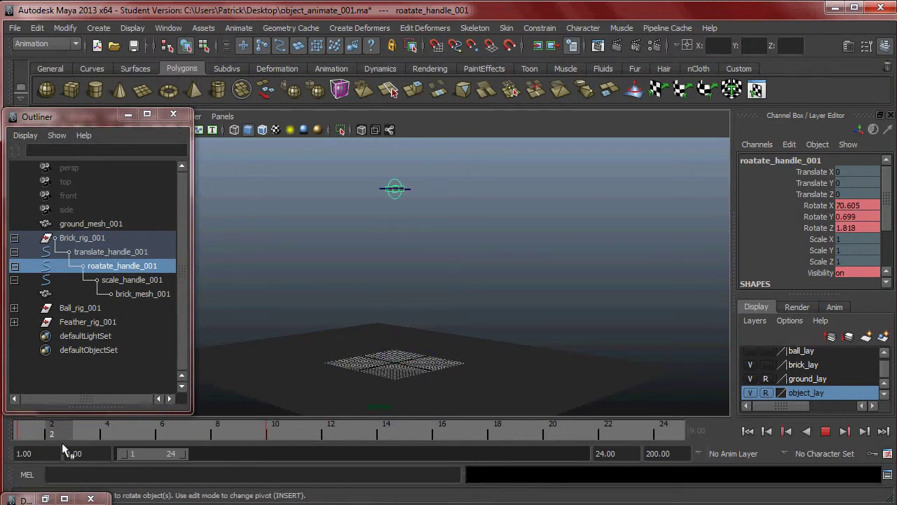
drag(282, 436, 8, 447)
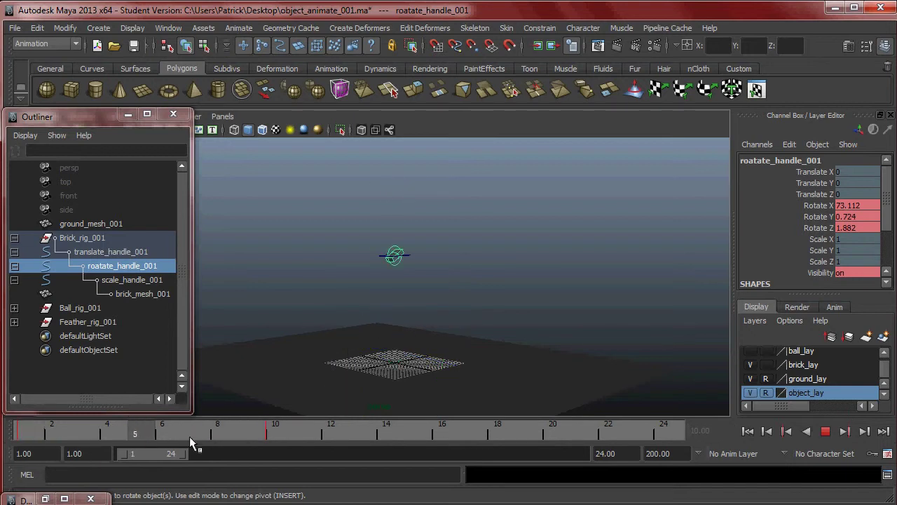
drag(293, 436, 98, 439)
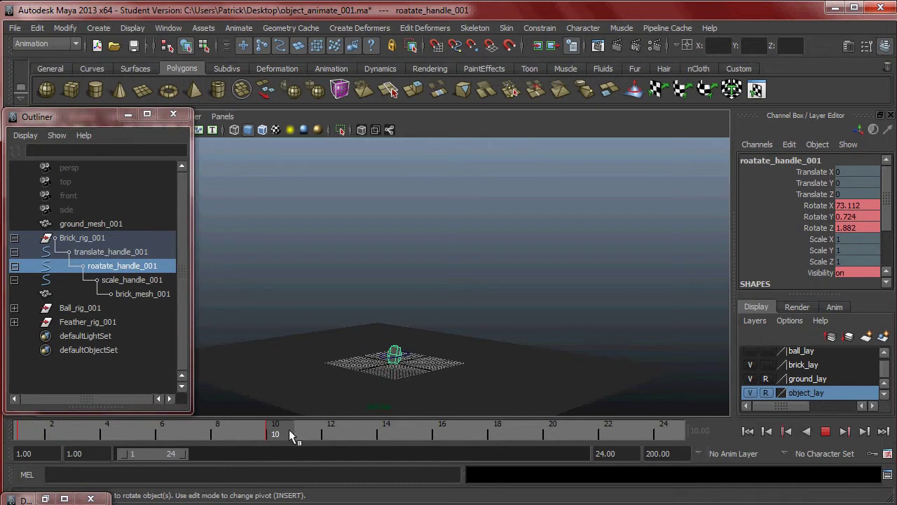
drag(293, 436, 294, 436)
Examine the brick's tilted landing around frames 10 and 11 close up from different angles.
alt+drag(365, 361, 449, 323)
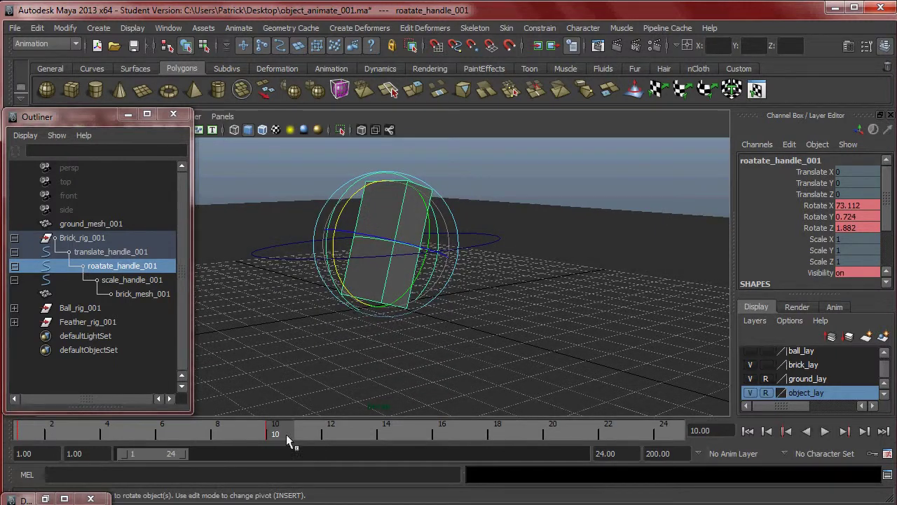
drag(294, 441, 100, 441)
alt+drag(585, 263, 533, 249)
alt+drag(449, 337, 414, 330)
drag(300, 433, 42, 431)
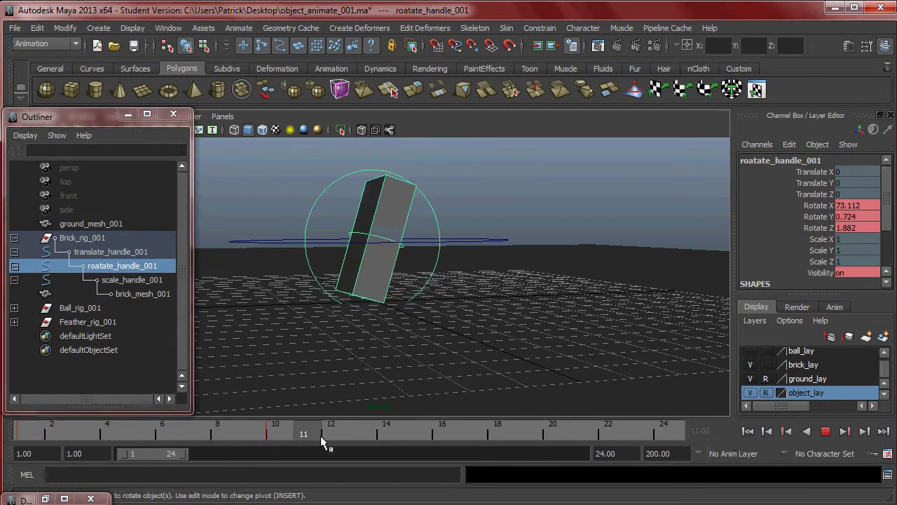
key(Escape)
Review the whole fall from a farther viewpoint and inspect the impact pose at frame 10.
alt+right_drag(491, 267, 379, 246)
alt+middle_drag(379, 246, 395, 294)
alt+right_drag(395, 294, 228, 277)
drag(301, 436, 91, 429)
key(e)
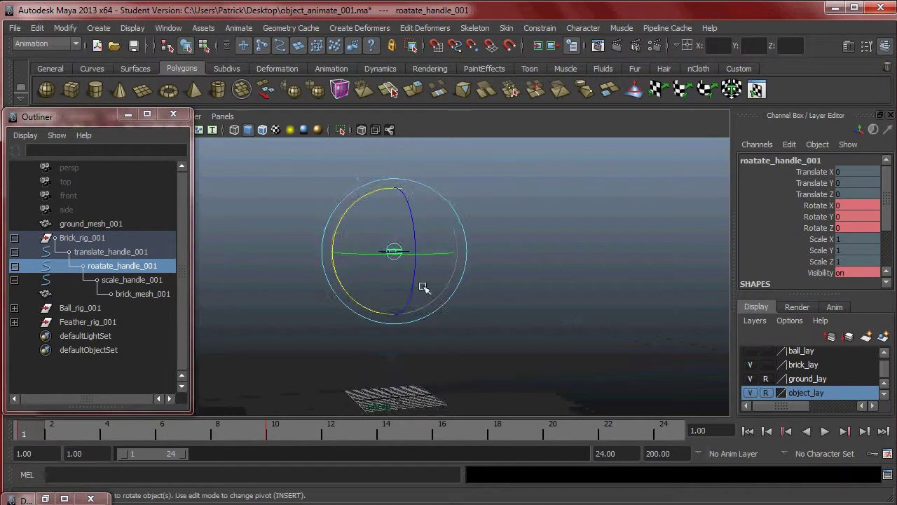
key(Escape)
key(alt+v)
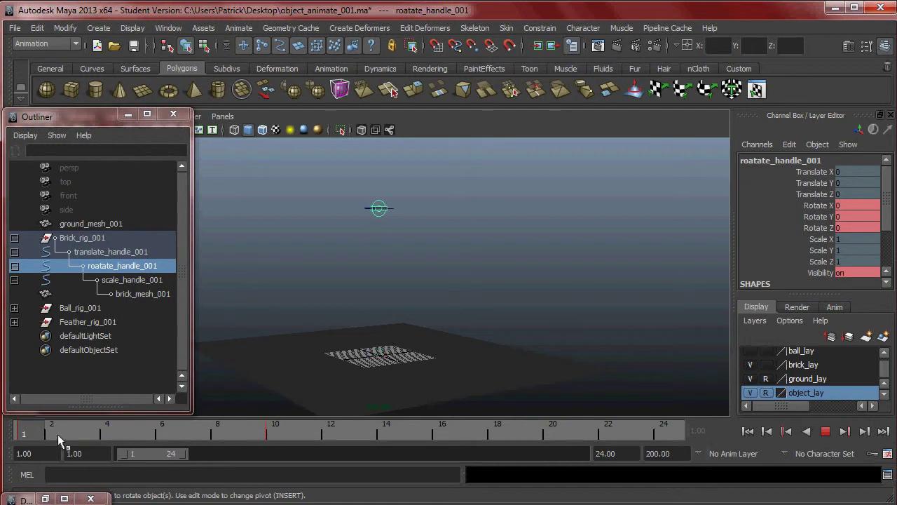
key(alt+v)
alt+right_drag(435, 379, 578, 379)
alt+drag(578, 379, 470, 315)
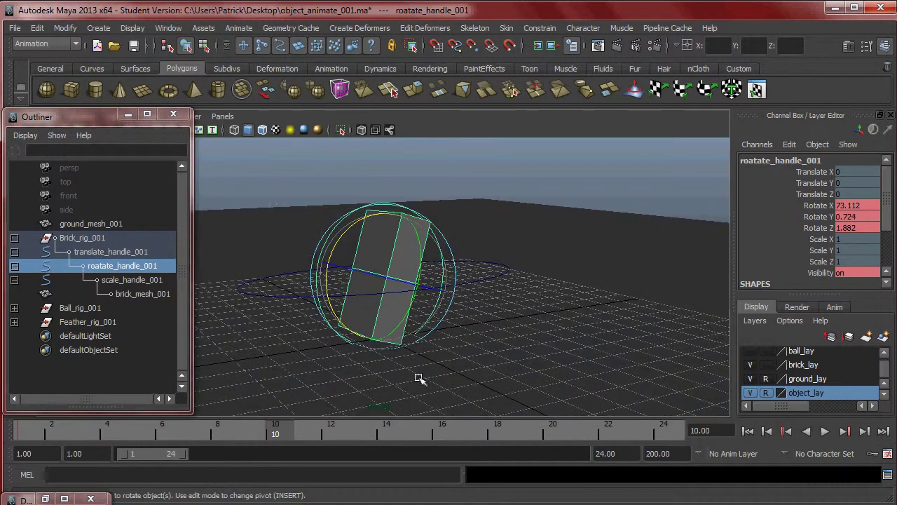
At frame 13, raise the brick with translate_handle_001 to a Translate Y of about 2.88 and key the rebound.
key(alt+v)
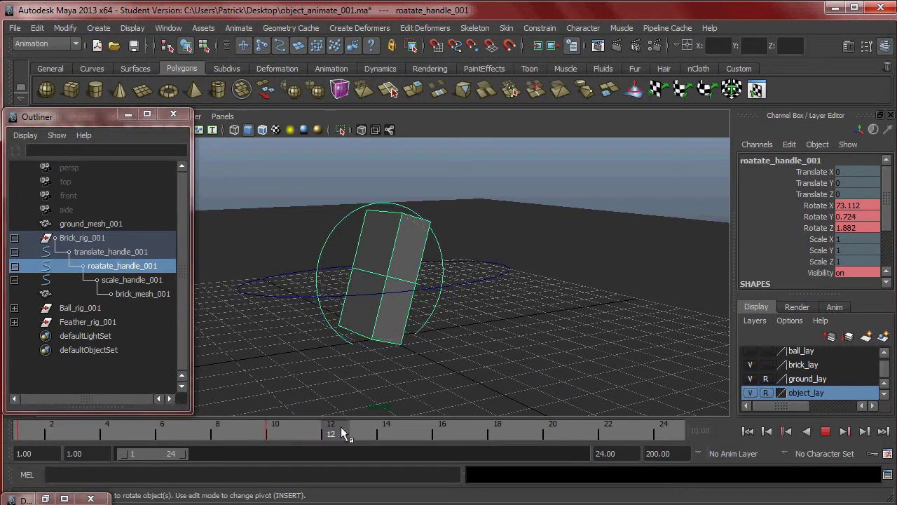
key(alt+v)
alt+drag(487, 320, 427, 307)
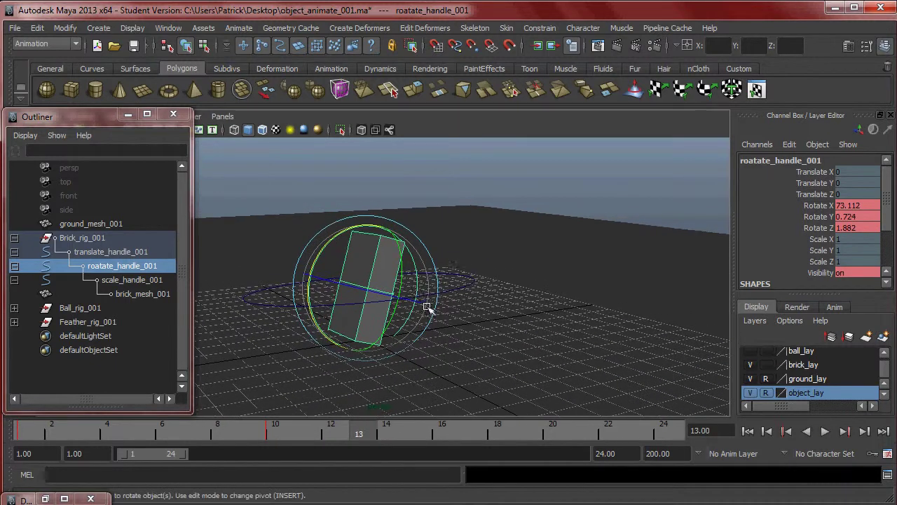
key(Up)
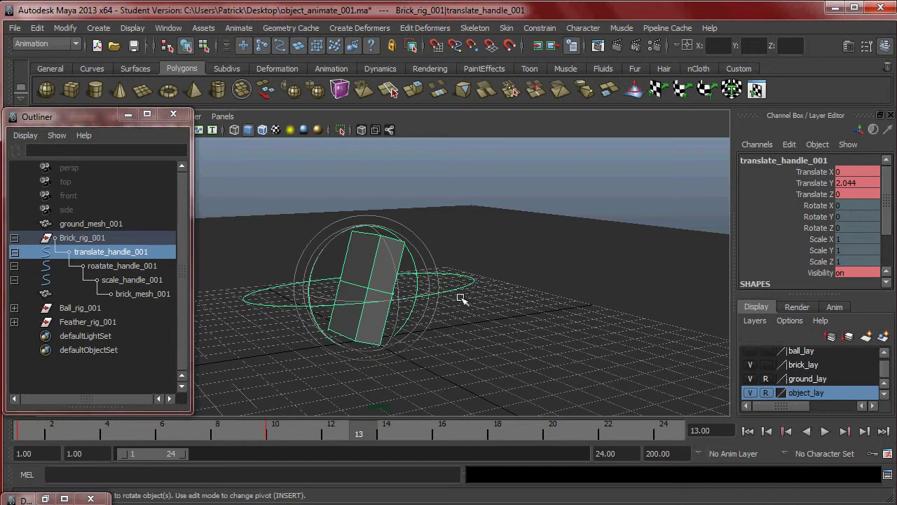
key(w)
drag(368, 234, 378, 215)
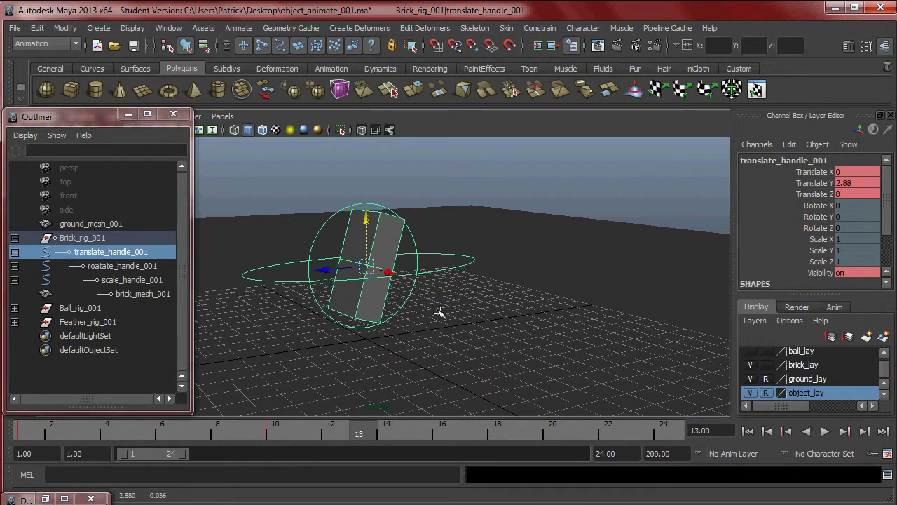
key(alt+v)
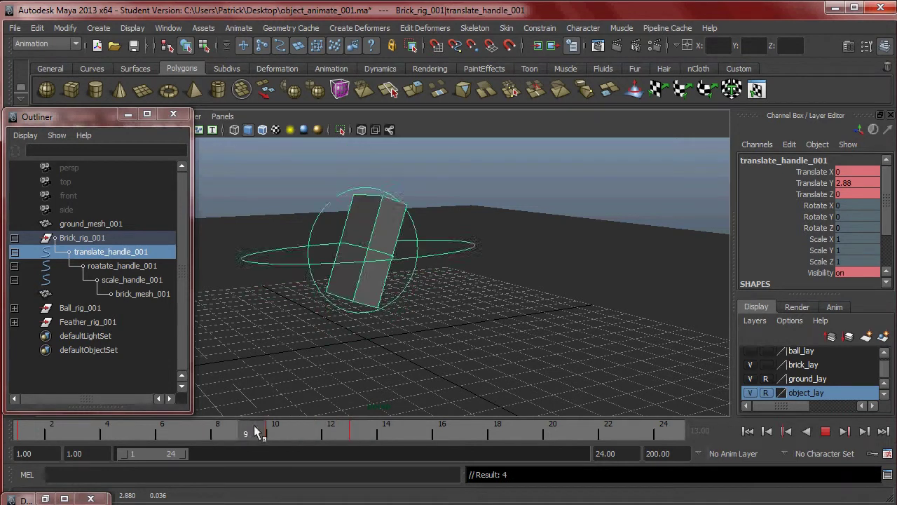
click(360, 424)
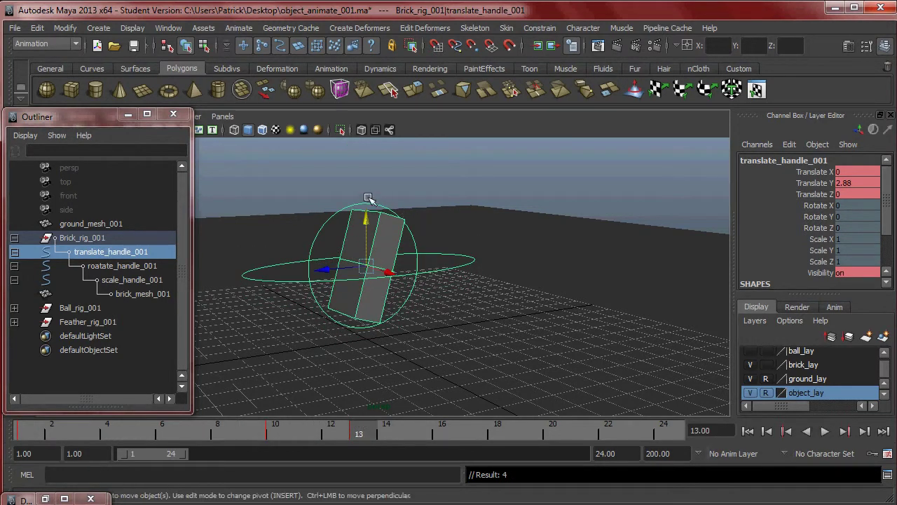
At frame 13, rotate roatate_handle_001 to about Rotate X 37.6, Y 24.8 and Z -11 and key it.
click(400, 221)
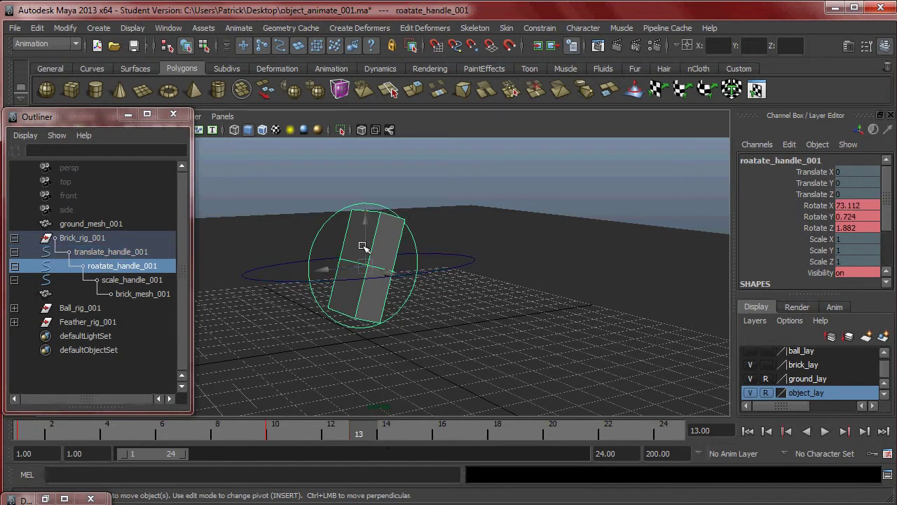
key(e)
drag(351, 214, 362, 210)
drag(391, 242, 397, 244)
mouse_move(361, 433)
mouse_down()
mouse_move(147, 432)
mouse_move(295, 440)
mouse_move(357, 433)
mouse_up()
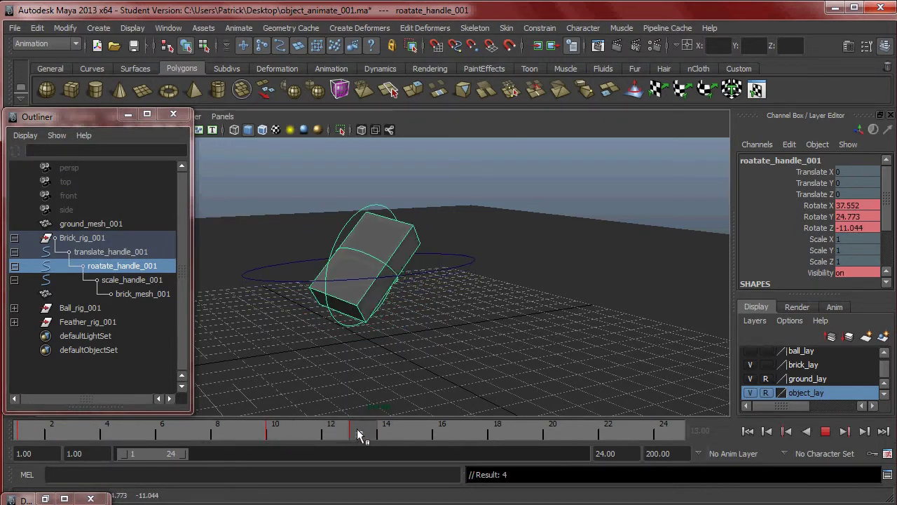
Try to lower the brick toward the ground at frame 15 with translate_handle_001, and check its motion around frame 13.
drag(421, 422, 421, 425)
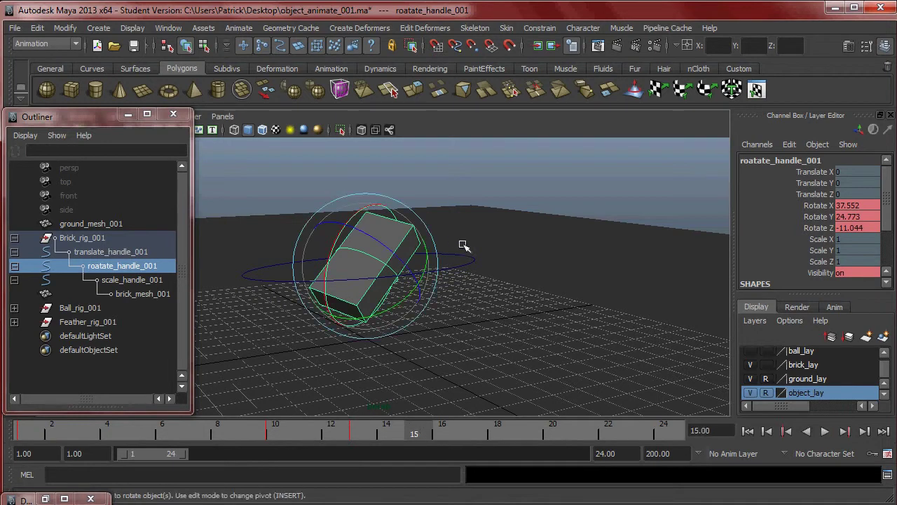
key(Up)
key(w)
alt+drag(429, 277, 429, 272)
drag(368, 223, 394, 264)
key(Down)
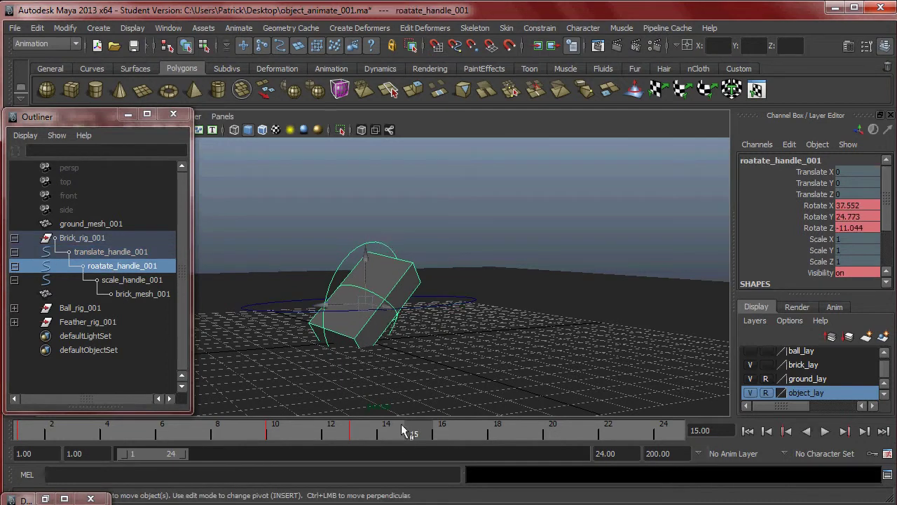
click(370, 430)
right_click(368, 431)
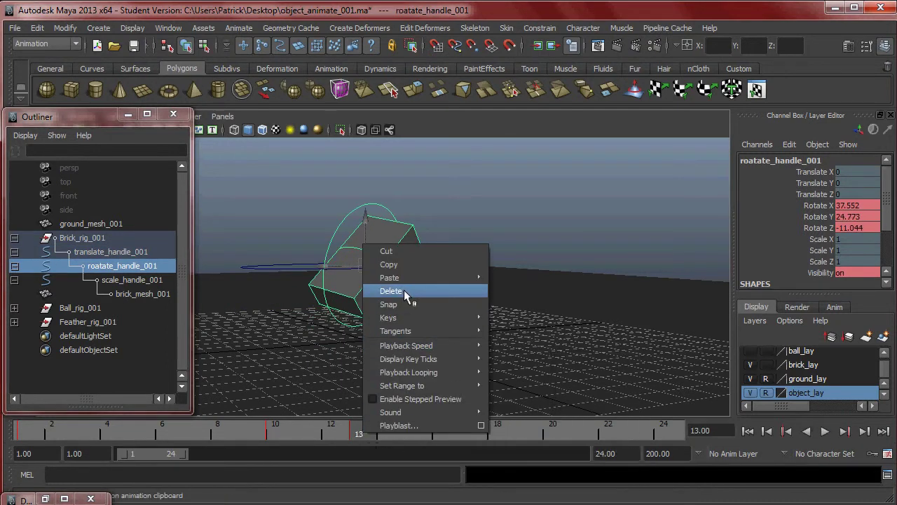
drag(361, 433, 287, 435)
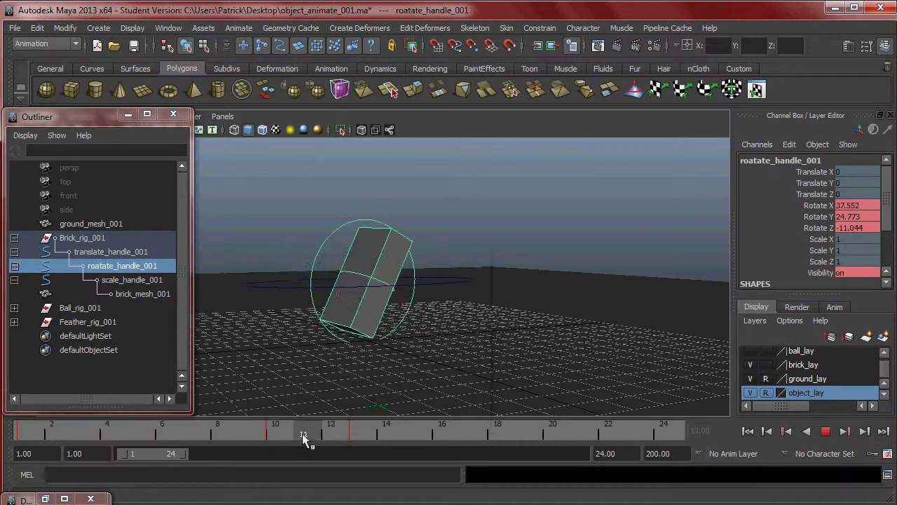
At frame 16, lower the brick with translate_handle_001 to a Translate Y of about 1.17 and key it.
key(alt+v)
key(w)
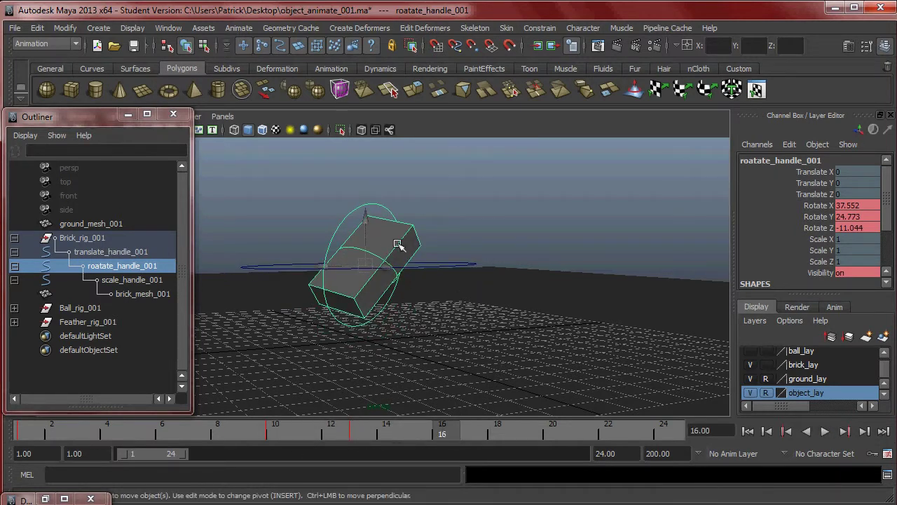
key(Up)
key(alt+v)
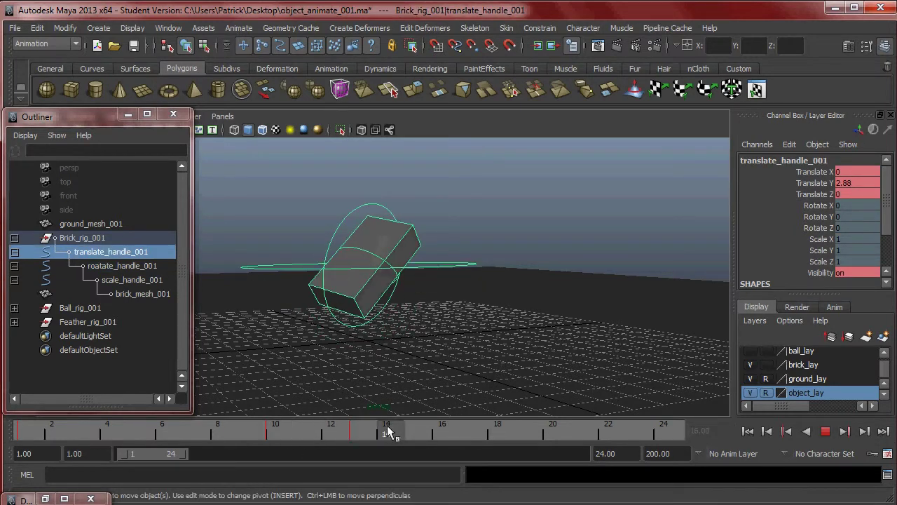
key(alt+v)
drag(370, 217, 382, 268)
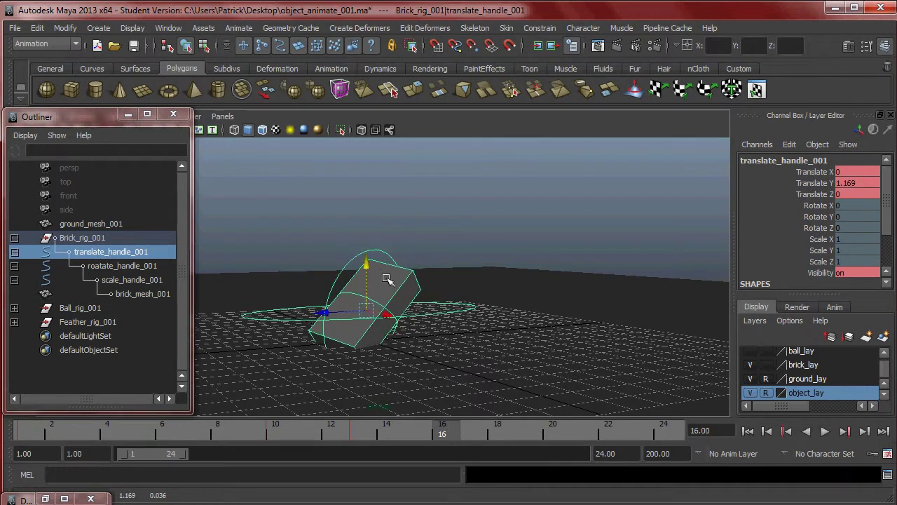
drag(456, 434, 364, 432)
Select roatate_handle_001 and delete its rotation key at frame 13.
key(w)
click(386, 251)
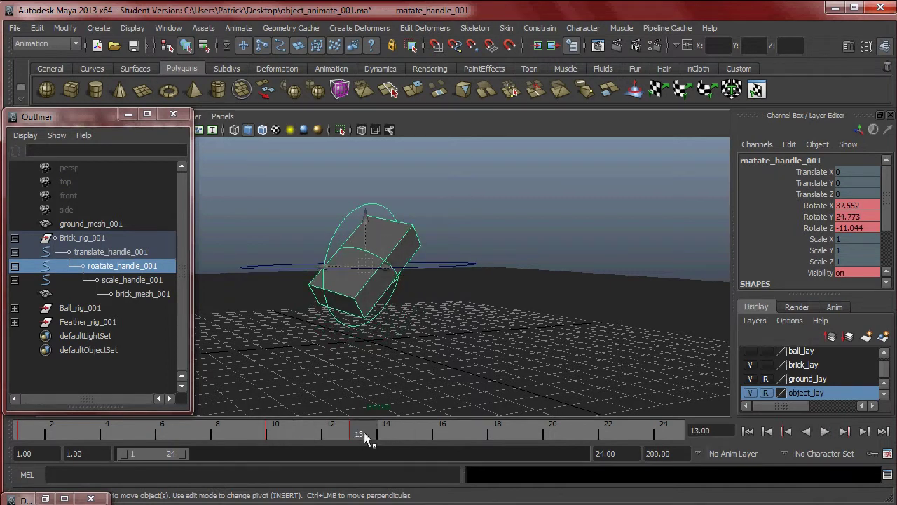
right_click(364, 431)
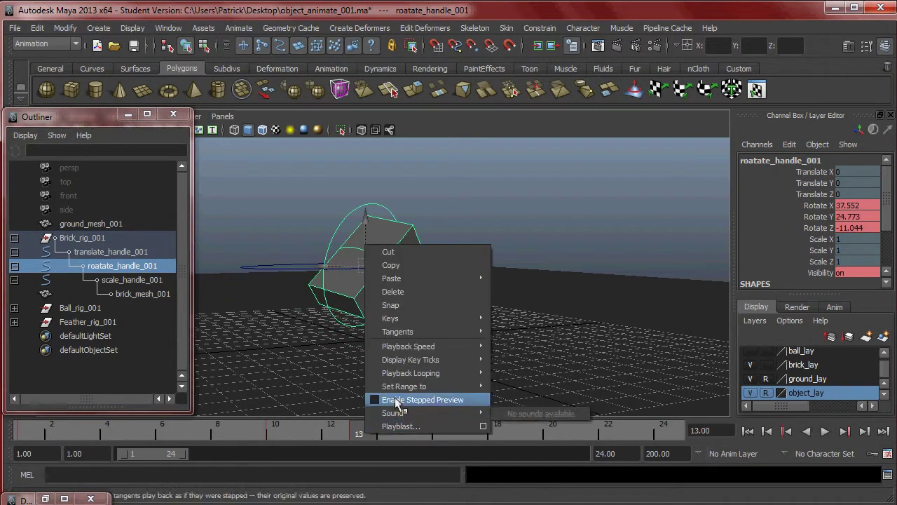
click(403, 291)
At frame 16, rotate the brick over toward the ground with roatate_handle_001 and key the pose.
mouse_move(358, 436)
mouse_down()
mouse_move(195, 435)
mouse_move(461, 435)
mouse_up()
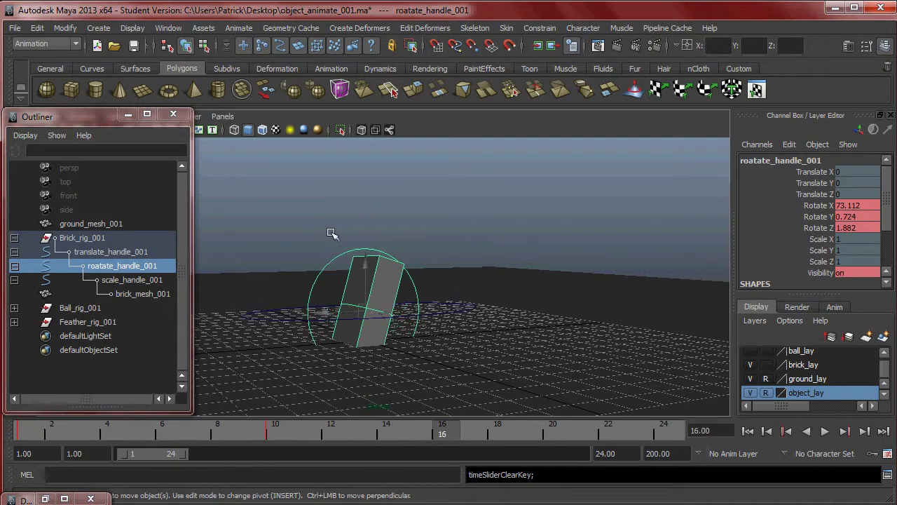
drag(357, 263, 393, 312)
drag(453, 437, 367, 433)
Examine the brick's fall, impact and rebound from several viewpoints.
alt+drag(360, 254, 405, 252)
key(alt+v)
mouse_move(264, 427)
mouse_down()
mouse_move(414, 420)
mouse_move(181, 418)
mouse_move(189, 419)
mouse_up()
alt+right_drag(357, 252, 301, 210)
alt+middle_drag(491, 212, 505, 254)
alt+drag(504, 254, 428, 298)
key(alt+v)
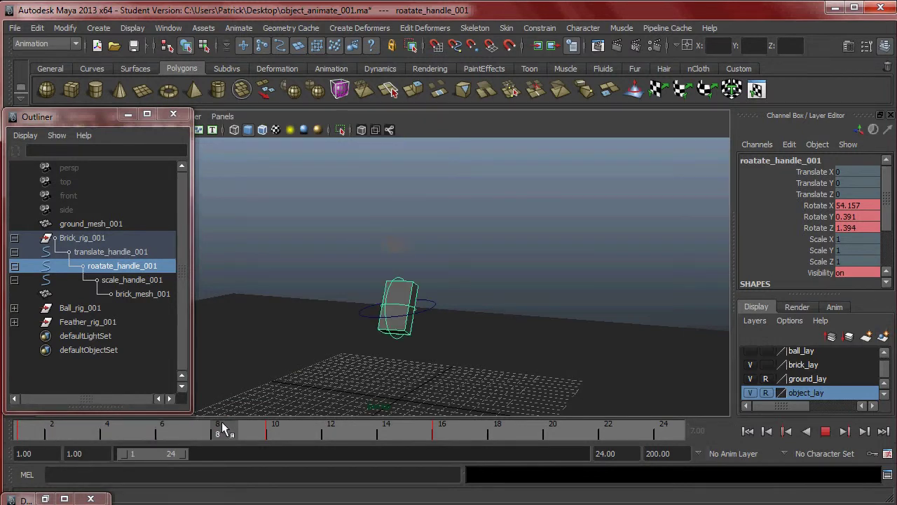
Try rotating roatate_handle_001 by about 10.5 degrees around Y at frame 9, and undo the rotation.
click(242, 422)
alt+drag(384, 267, 394, 216)
alt+right_drag(395, 216, 503, 289)
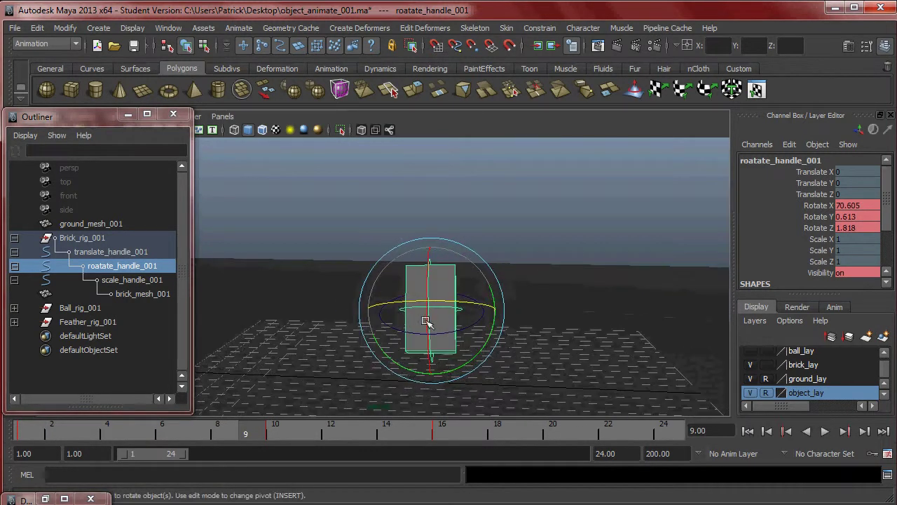
alt+middle_drag(467, 302, 453, 295)
drag(479, 316, 479, 304)
key(alt+v)
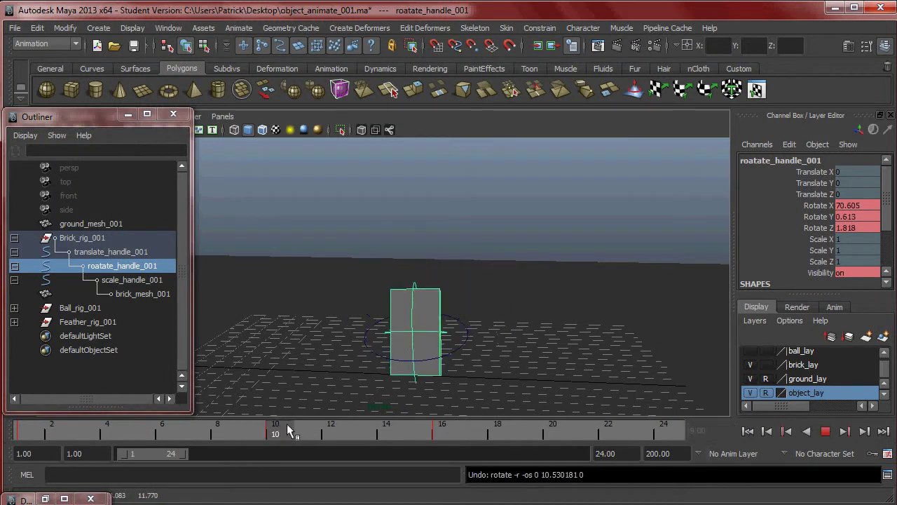
At frame 16, rotate roatate_handle_001 to about Rotate X 17.8, Y -7.5 and Z -13.9, key it and check the motion.
click(440, 425)
drag(463, 381, 442, 337)
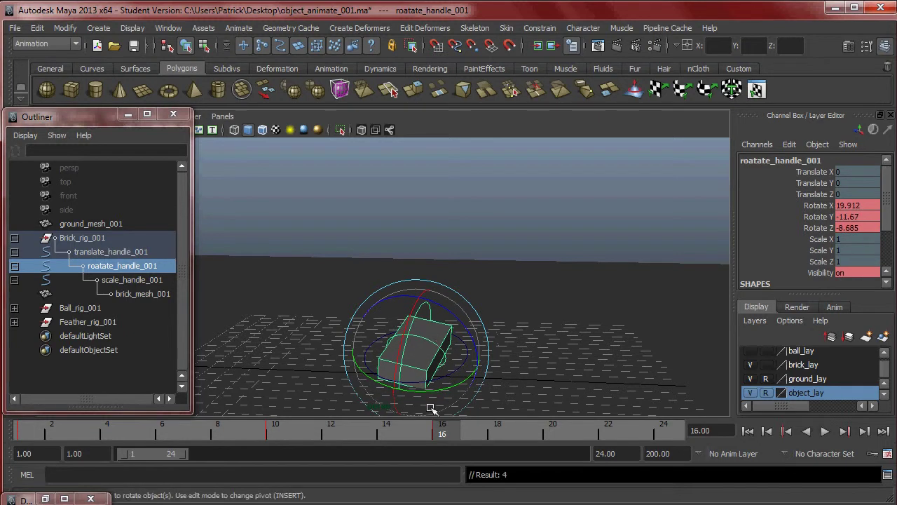
mouse_move(438, 323)
mouse_down()
mouse_move(406, 311)
mouse_move(446, 326)
mouse_up()
key(alt+v)
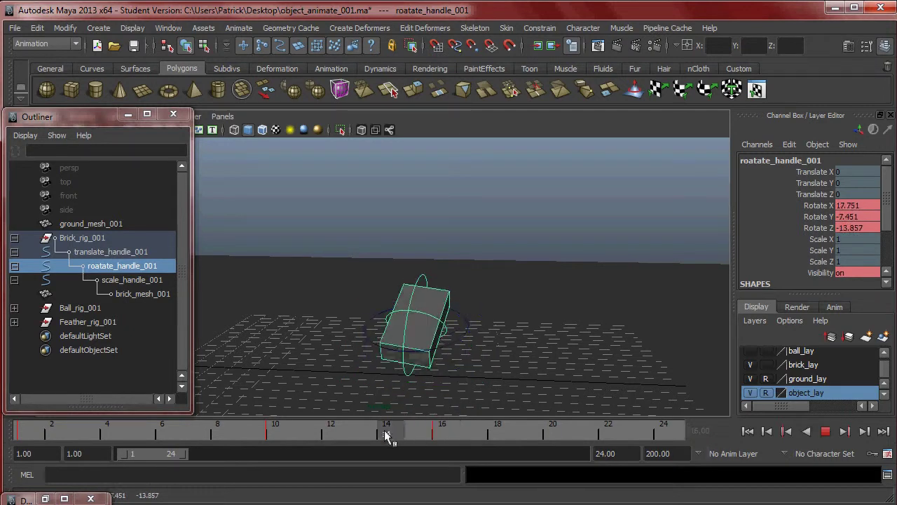
drag(306, 428, 511, 360)
key(e)
drag(490, 434, 452, 435)
At frame 19, raise translate_handle_001 to a Translate Y of about 1.7, key it and move to frame 22.
key(Up)
drag(506, 429, 526, 429)
key(w)
drag(395, 262, 395, 246)
alt+drag(481, 323, 506, 309)
drag(425, 227, 457, 250)
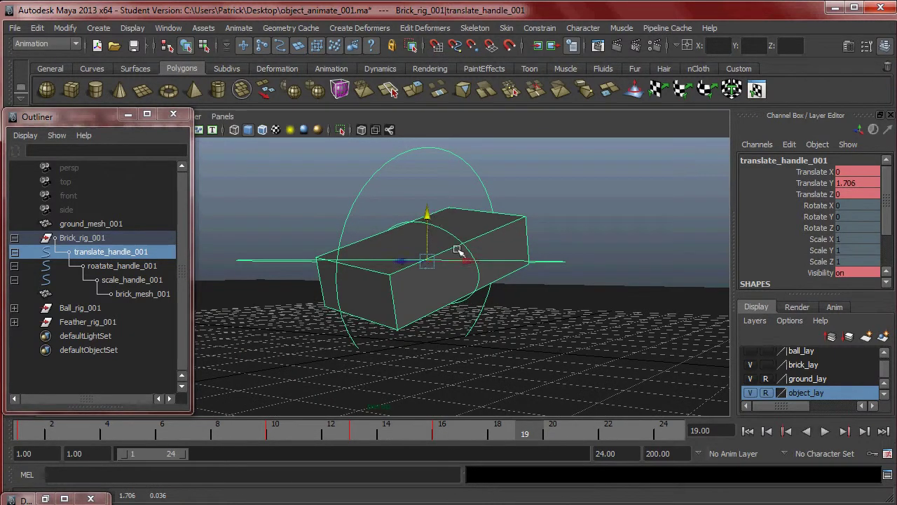
drag(520, 435, 608, 434)
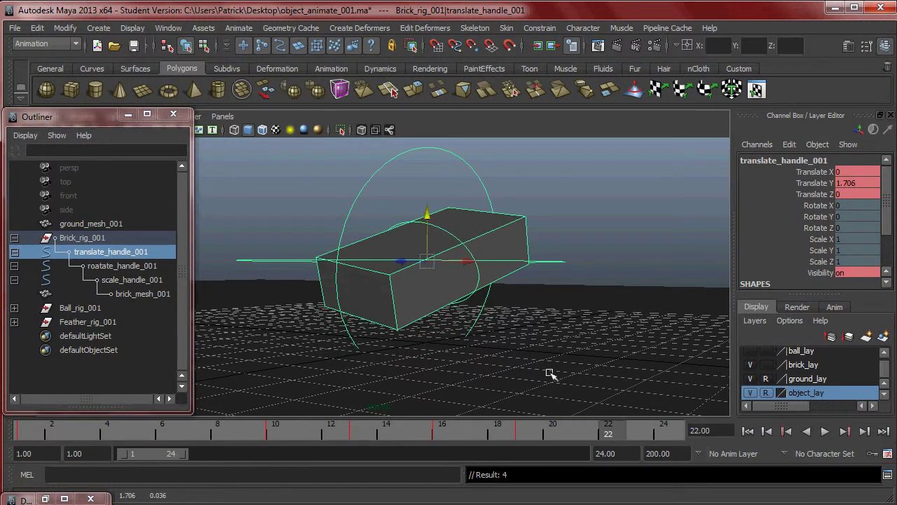
Try lowering translate_handle_001 to a Translate Y of about 0.73 at frame 22 and check the motion.
click(429, 215)
click(463, 223)
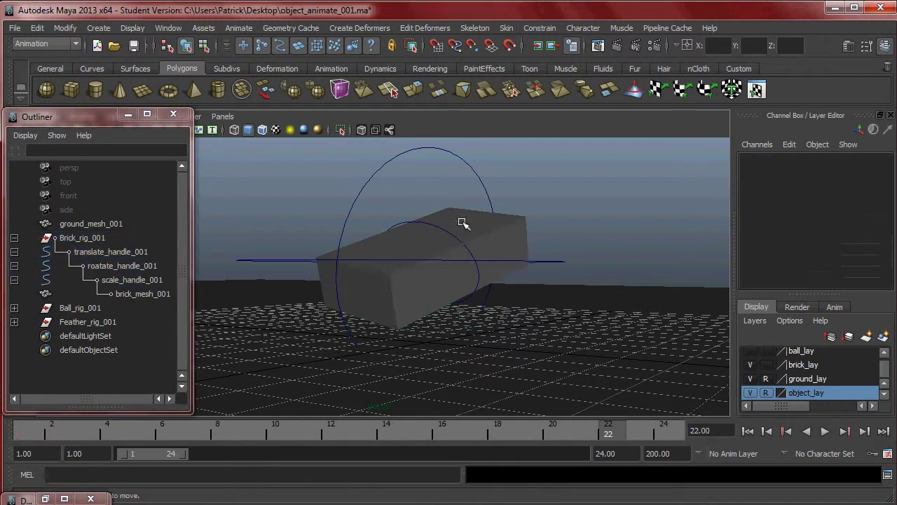
click(566, 261)
drag(424, 216, 426, 265)
key(e)
key(w)
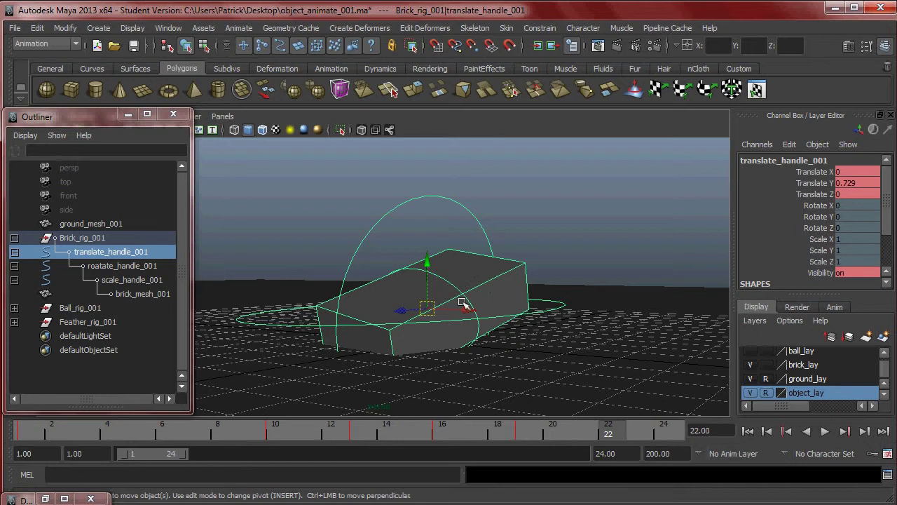
key(alt+v)
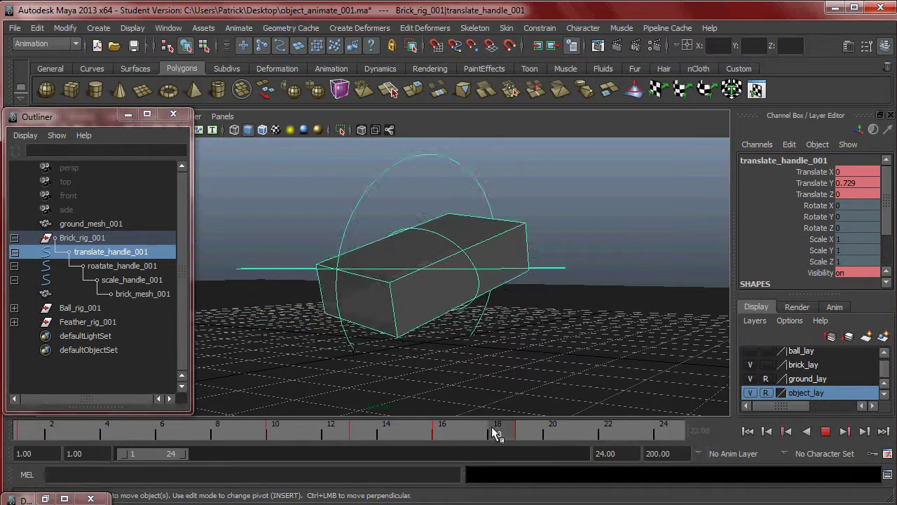
At frame 22, lower translate_handle_001 to a Translate Y of about 0.76, key it and review the motion back to frame 19.
drag(525, 423, 607, 424)
drag(427, 212, 429, 260)
mouse_move(629, 438)
mouse_down()
mouse_move(464, 435)
mouse_move(531, 437)
mouse_up()
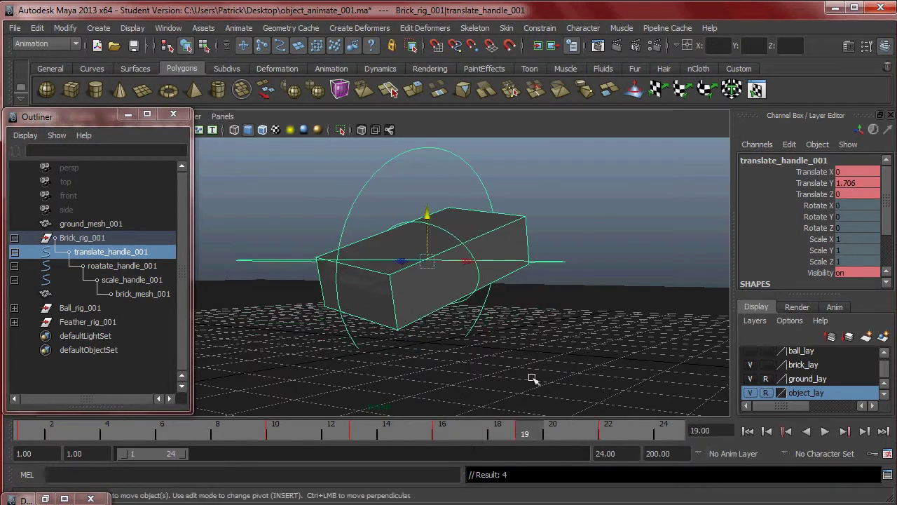
At frame 23, rotate roatate_handle_001 to about Rotate X 1.6, Y 14.7 and Z 0.4 and key it.
key(Down)
click(554, 160)
key(ctrl+z)
mouse_move(525, 436)
mouse_down()
mouse_move(347, 431)
mouse_move(634, 434)
mouse_up()
key(e)
mouse_move(460, 275)
mouse_down()
mouse_move(441, 271)
mouse_move(452, 267)
mouse_up()
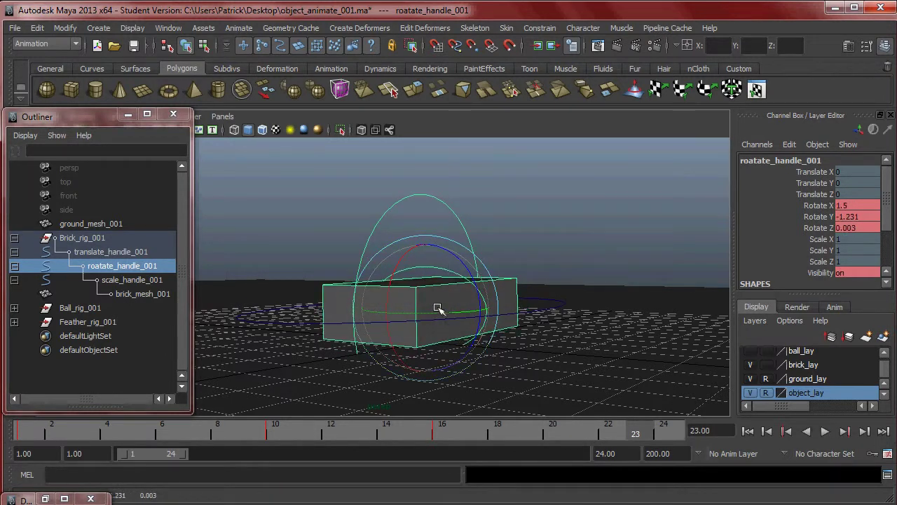
drag(437, 309, 454, 314)
alt+drag(533, 317, 500, 257)
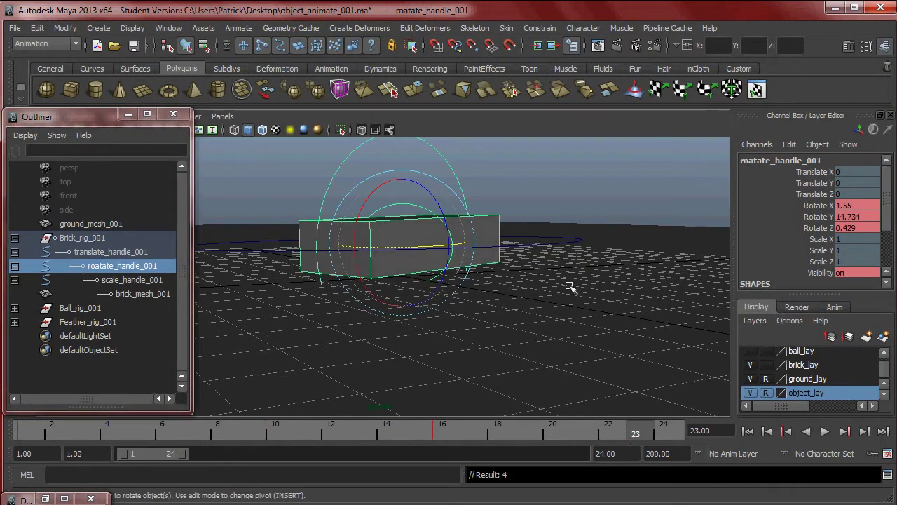
Check the landing and lower translate_handle_001 to a Translate Y of about 0.58 at frame 22.
key(Up)
key(alt+v)
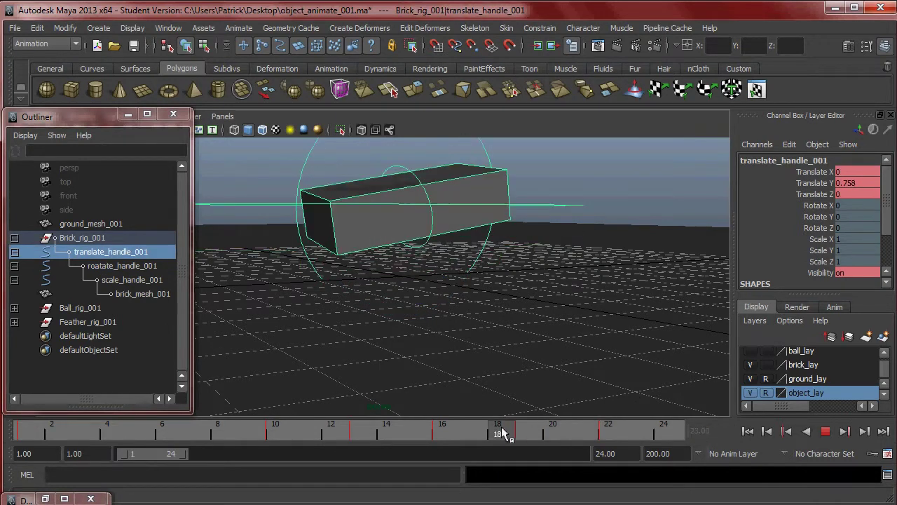
key(alt+v)
key(e)
key(w)
drag(403, 199, 404, 201)
drag(406, 207, 412, 207)
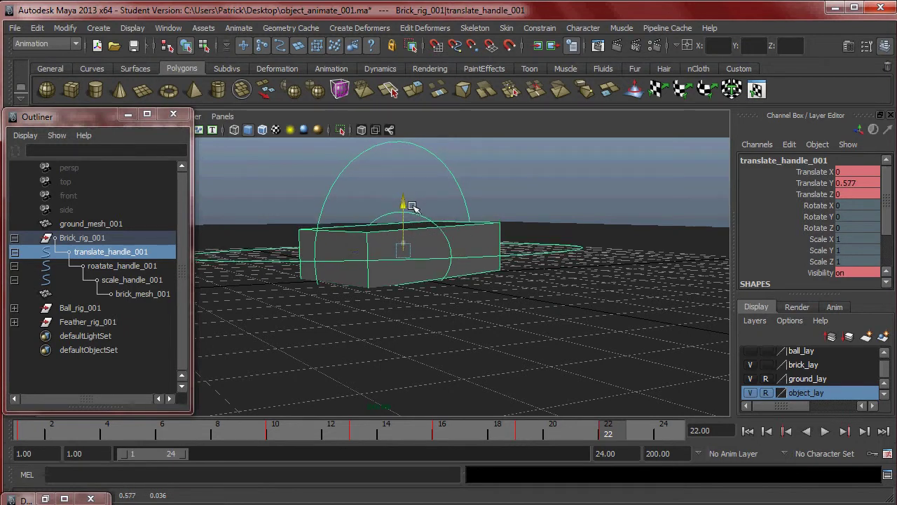
Move the rotation key of roatate_handle_001 from frame 23 to frame 22 to match the translate key.
key(Down)
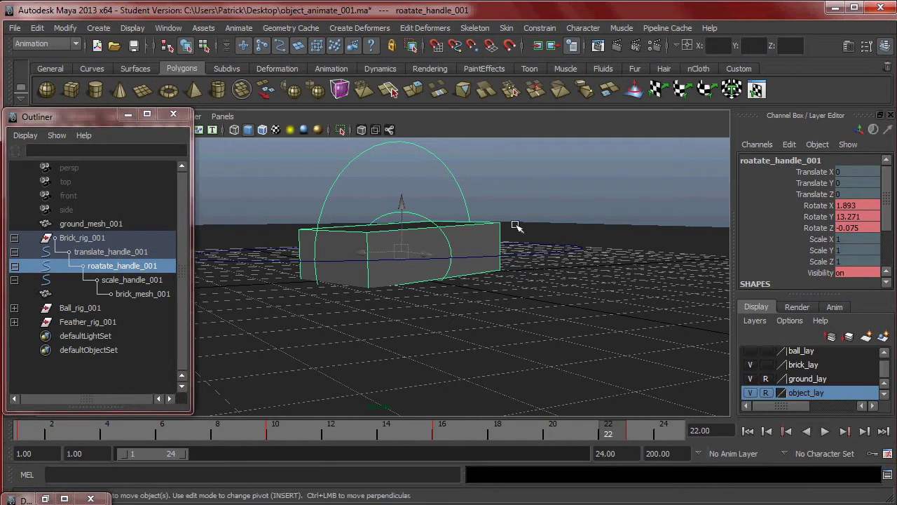
key(Up)
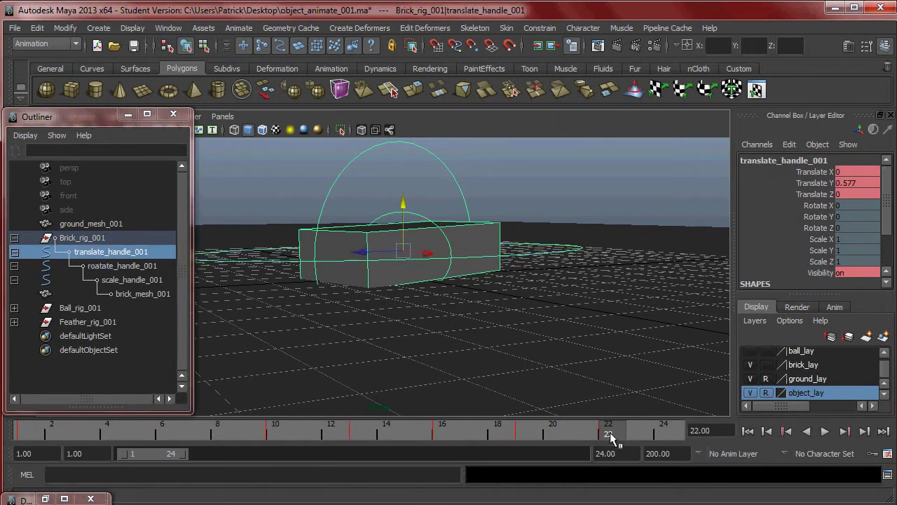
key(Down)
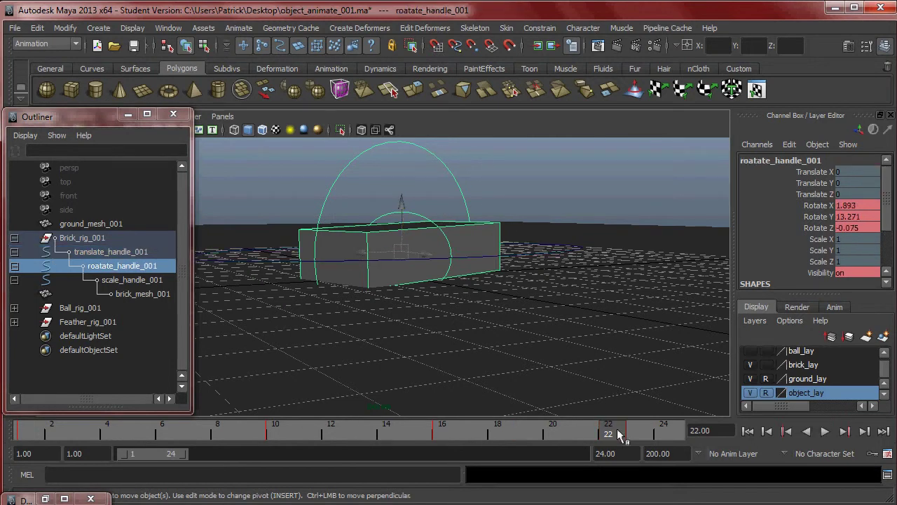
drag(618, 430, 661, 438)
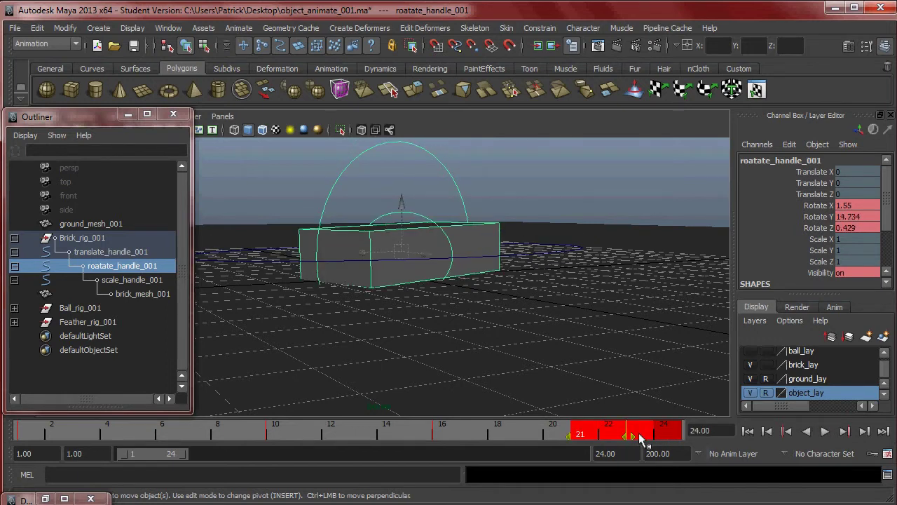
click(496, 433)
shift+drag(549, 434, 662, 433)
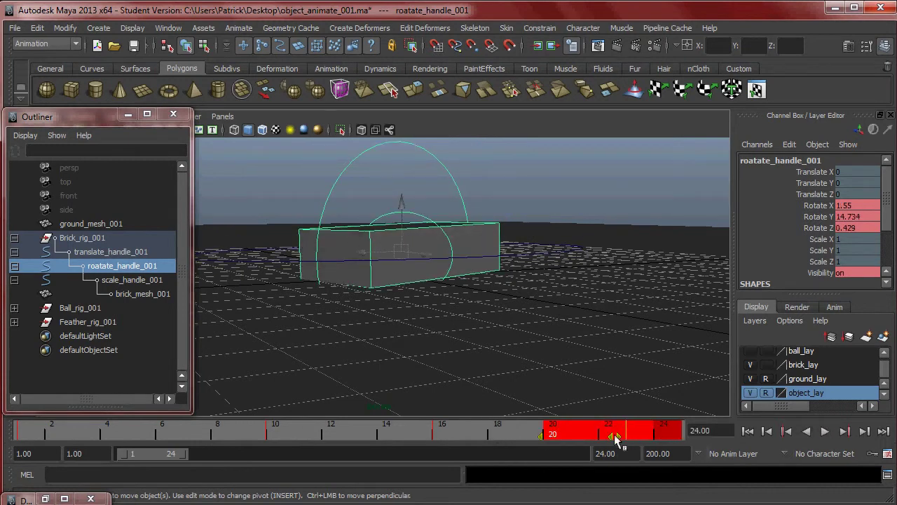
drag(609, 438, 586, 439)
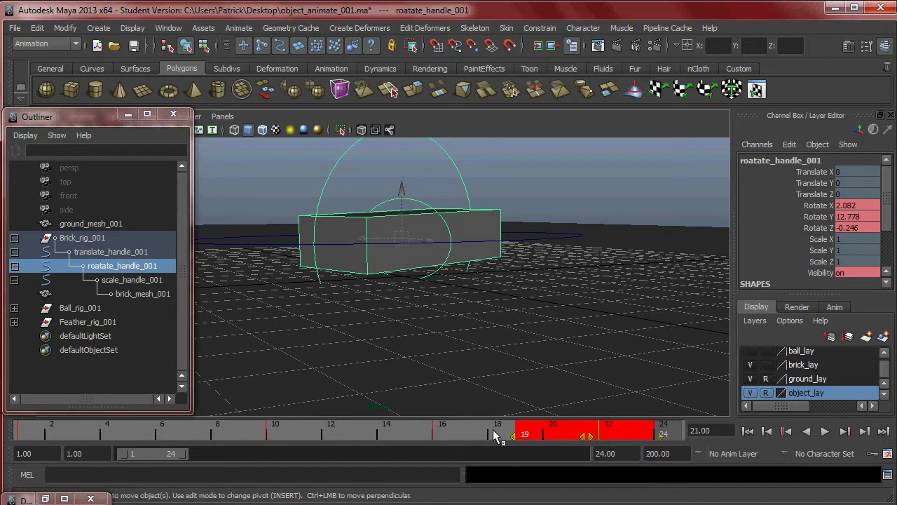
click(495, 436)
click(676, 434)
drag(515, 441, 612, 433)
Review the rebound, then at frame 17 rotate roatate_handle_001 to about Rotate X -4.9, Y -9.7 and Z -8.0 and key it.
scroll(484, 330, down, 5)
alt+drag(486, 330, 541, 331)
key(alt+v)
mouse_move(482, 449)
mouse_down()
mouse_move(242, 448)
mouse_move(472, 450)
mouse_up()
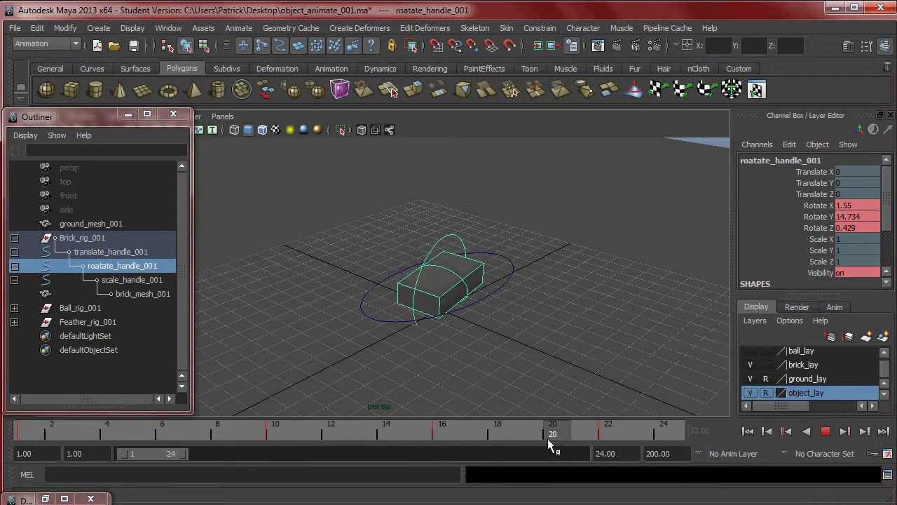
mouse_move(596, 435)
mouse_down()
mouse_move(663, 435)
mouse_move(243, 436)
mouse_move(497, 435)
mouse_up()
mouse_move(581, 431)
mouse_down()
mouse_move(217, 433)
mouse_move(427, 431)
mouse_up()
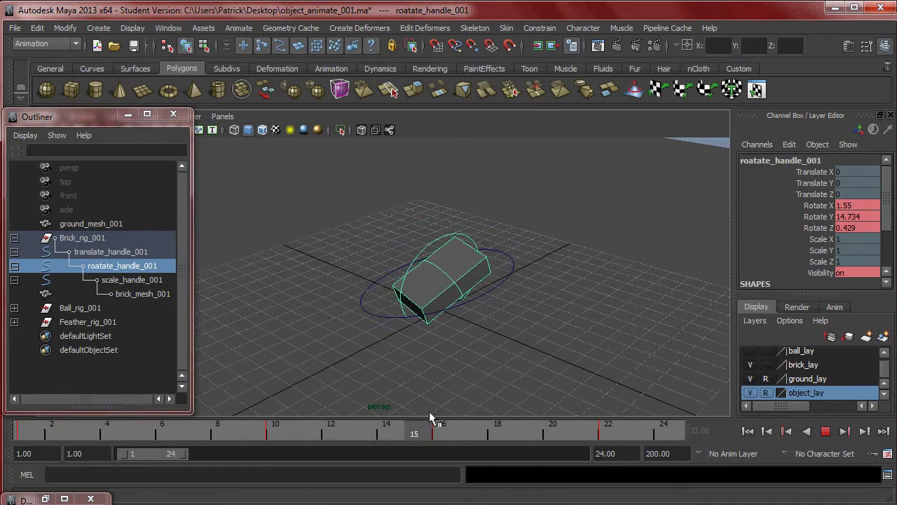
mouse_move(512, 412)
mouse_down()
mouse_move(547, 413)
mouse_move(420, 430)
mouse_move(477, 425)
mouse_up()
key(e)
drag(414, 254, 499, 274)
key(s)
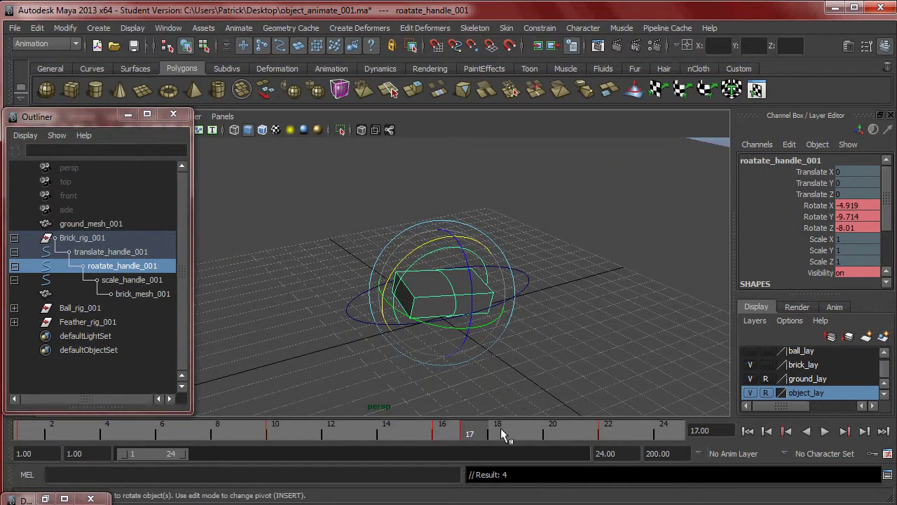
Move the new rotation key of roatate_handle_001 from frame 17 to frame 19 and check the motion.
mouse_move(463, 434)
mouse_down()
mouse_move(525, 429)
mouse_move(471, 433)
mouse_up()
right_click(471, 433)
click(511, 281)
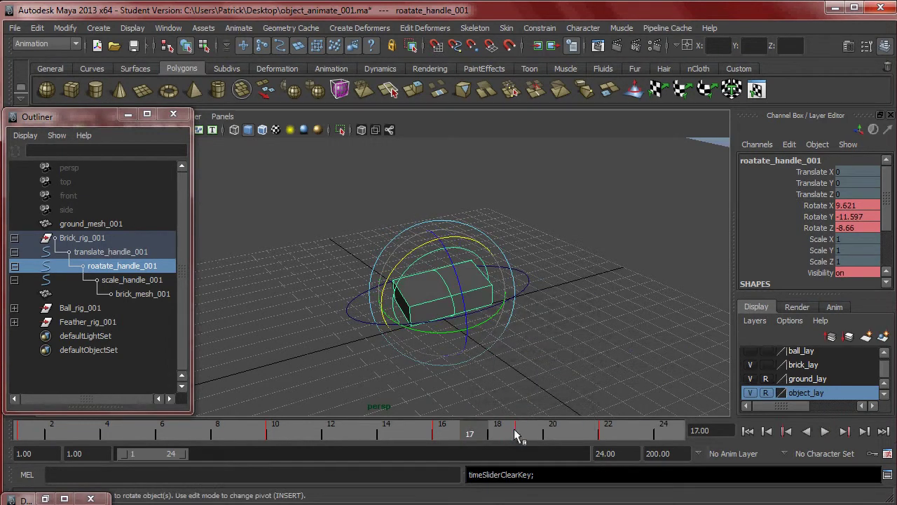
key(alt+v)
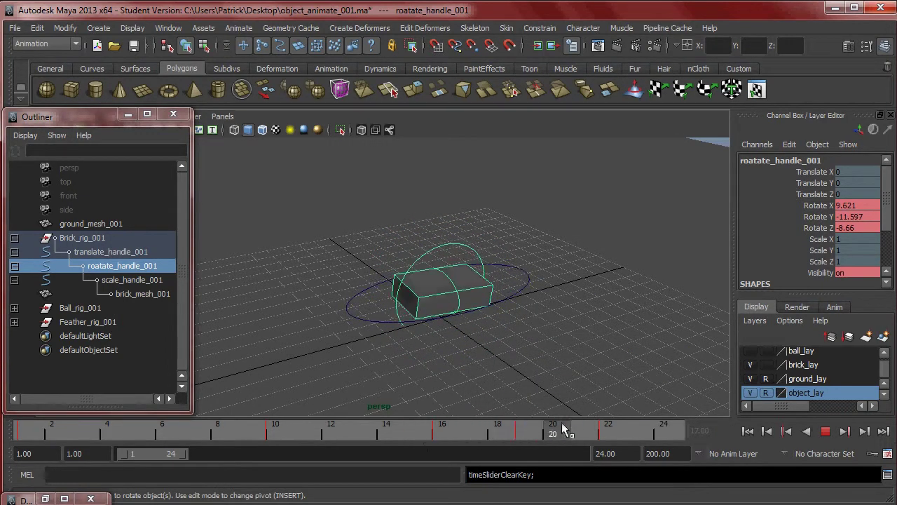
At frame 22, try rotating roatate_handle_001 to about Rotate X -14.6, Y 22.3 and Z -2.3.
mouse_move(606, 431)
mouse_down()
mouse_move(534, 431)
mouse_move(606, 429)
mouse_up()
alt+drag(499, 338, 421, 265)
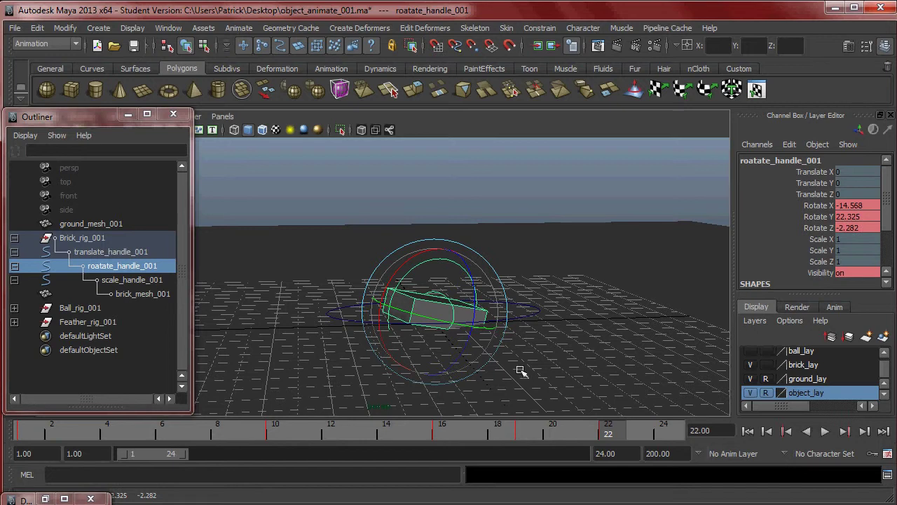
mouse_move(569, 434)
mouse_down()
mouse_move(364, 436)
mouse_move(624, 436)
mouse_move(594, 429)
mouse_up()
click(595, 432)
Raise translate_handle_001 slightly along Y at frame 22 so the tilted brick clears the ground.
key(Up)
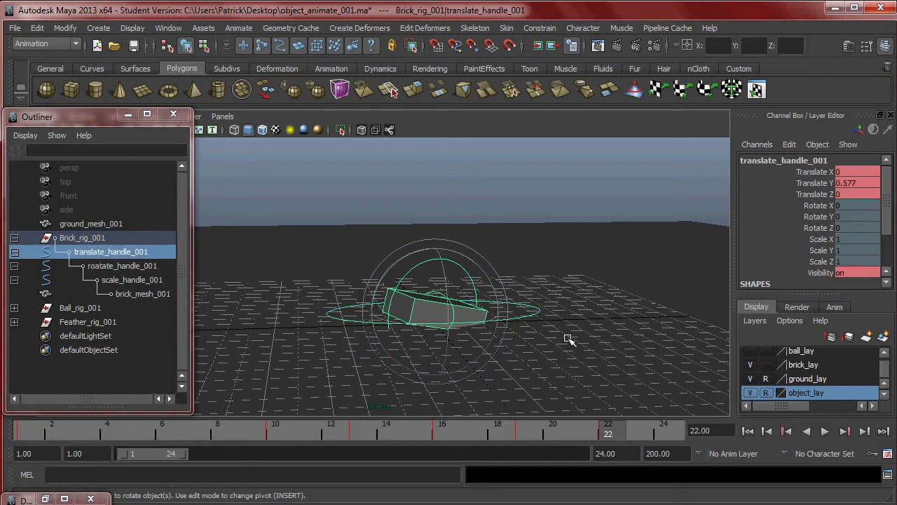
key(w)
drag(448, 265, 445, 255)
Play back the animation from a wider view and examine the brick's fall, impact and rebound.
drag(604, 434, 142, 448)
alt+drag(337, 351, 407, 333)
click(518, 253)
scroll(491, 306, up, 2)
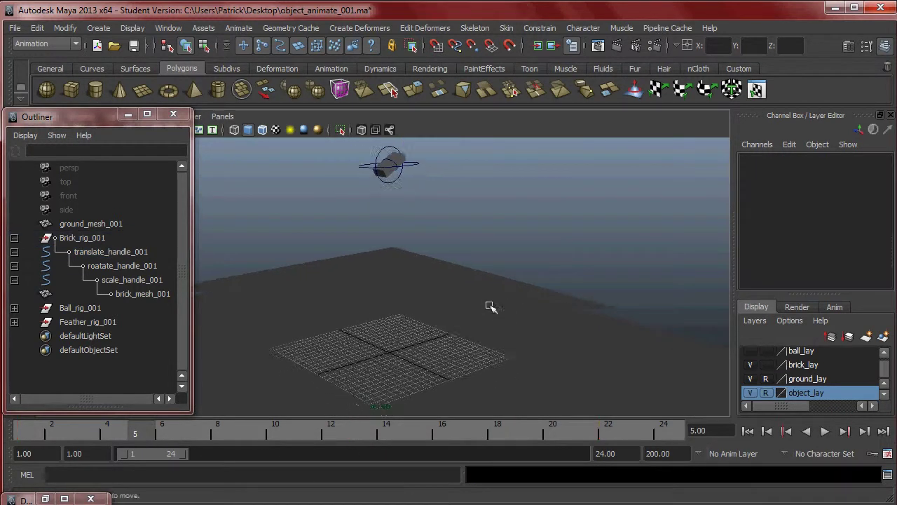
click(826, 432)
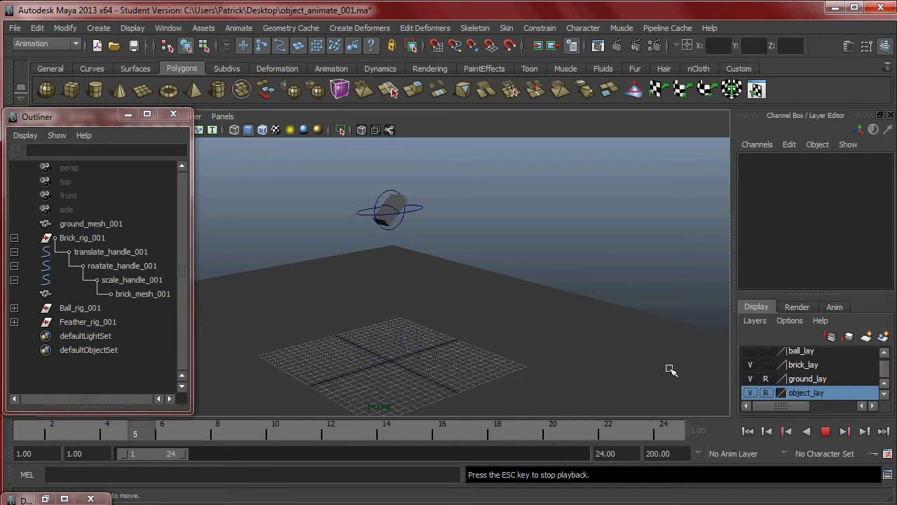
alt+right_drag(576, 356, 725, 340)
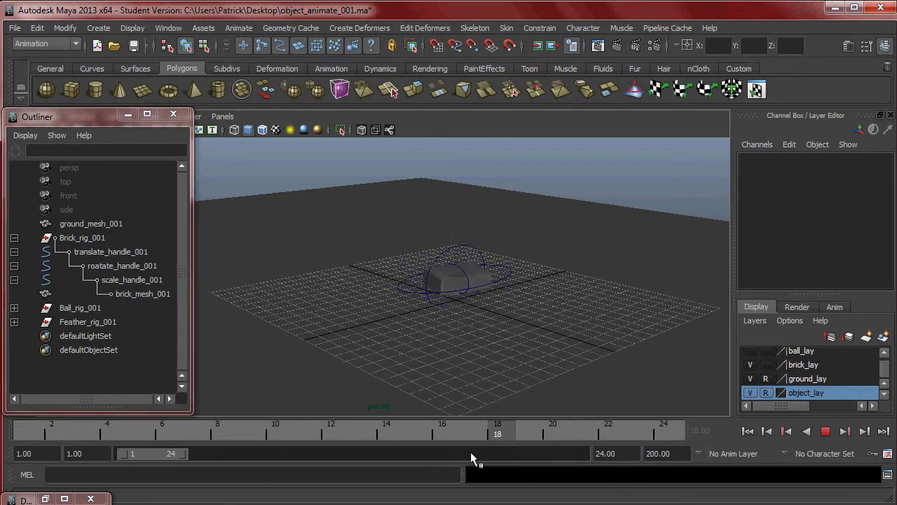
key(Escape)
Review roatate_handle_001's motion, delete its rotation key at frame 22 and check the result.
click(468, 251)
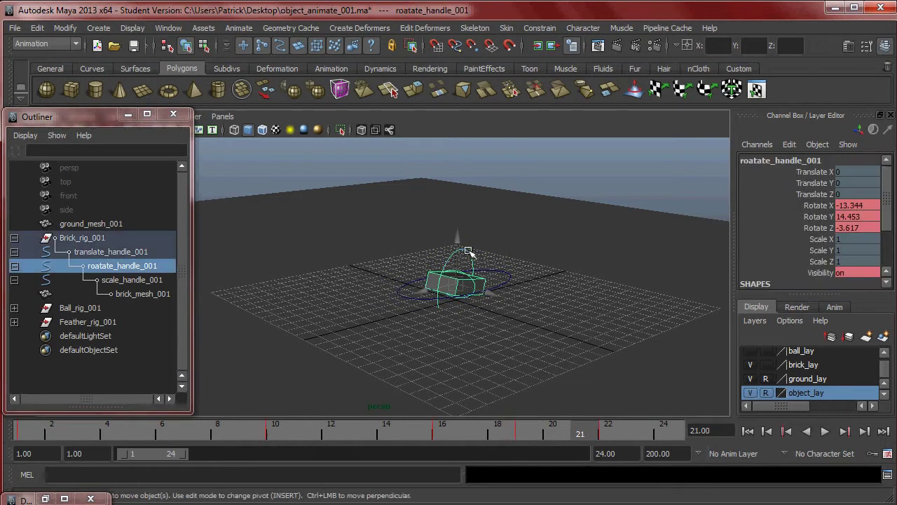
drag(591, 427, 344, 430)
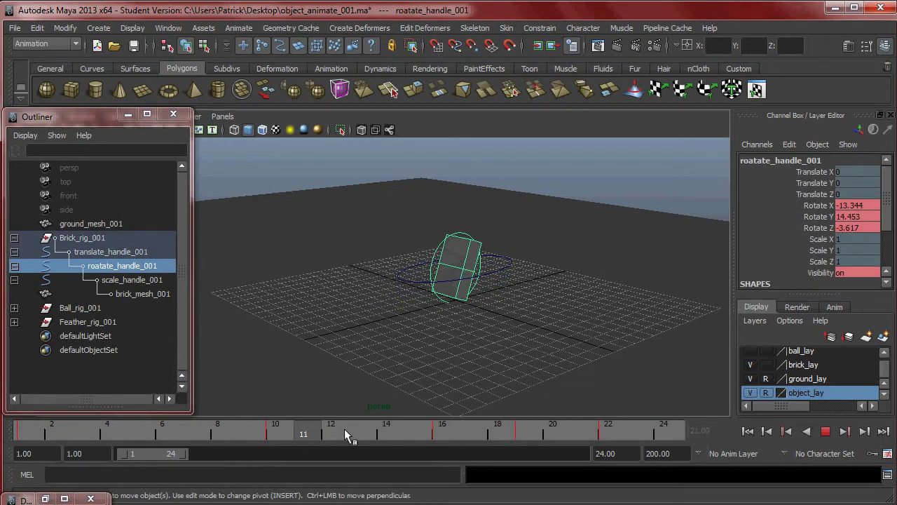
drag(344, 428, 415, 435)
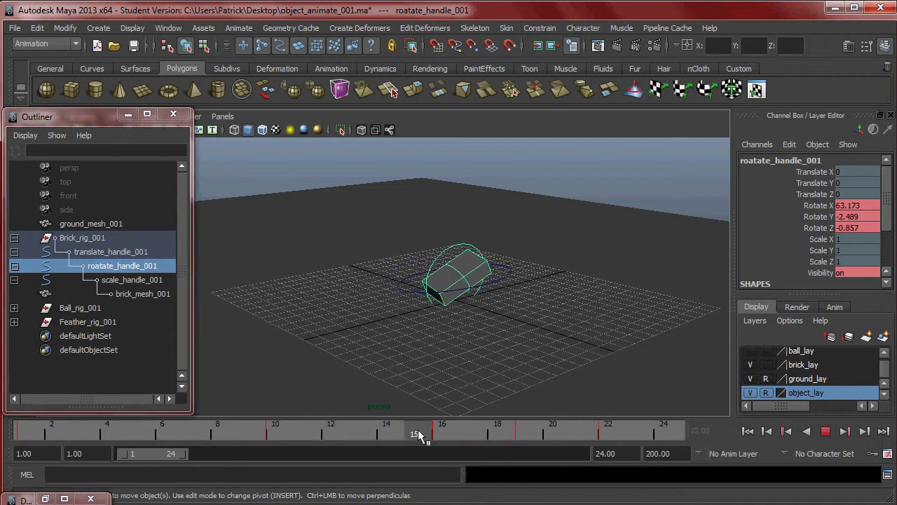
drag(598, 432, 608, 431)
right_click(607, 430)
click(630, 284)
key(alt+v)
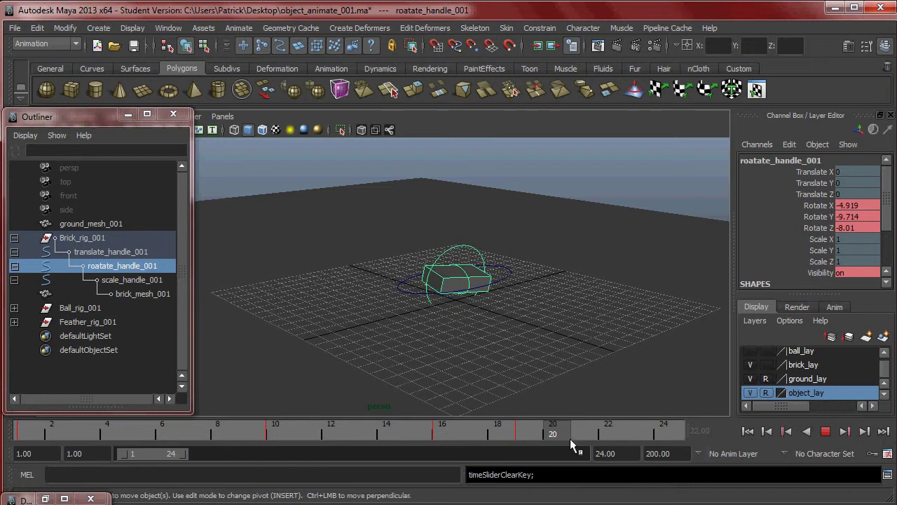
At frame 22, rotate roatate_handle_001 to about Rotate X 2.5, Y -8.7 and Z 0.5 so the brick lies nearly flat.
click(612, 431)
alt+drag(521, 320, 607, 407)
key(alt+v)
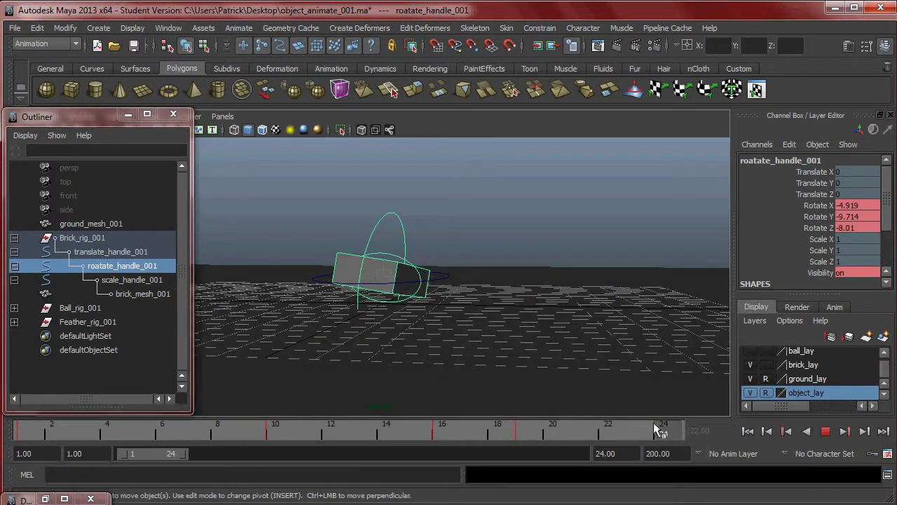
click(610, 429)
key(e)
drag(434, 223, 380, 253)
drag(436, 242, 440, 241)
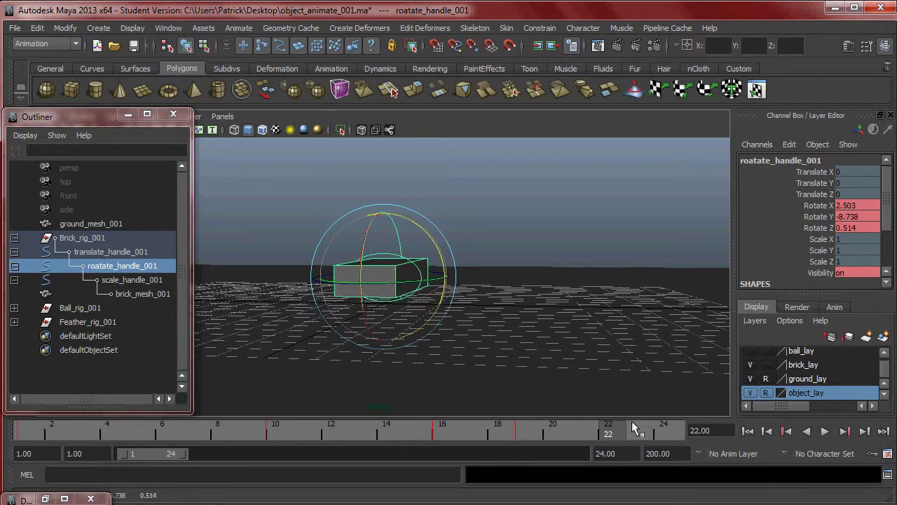
Inspect the ground contact at frame 22 and set translate_handle_001 to a Translate Y of about 0.58.
click(482, 297)
alt+drag(482, 297, 471, 248)
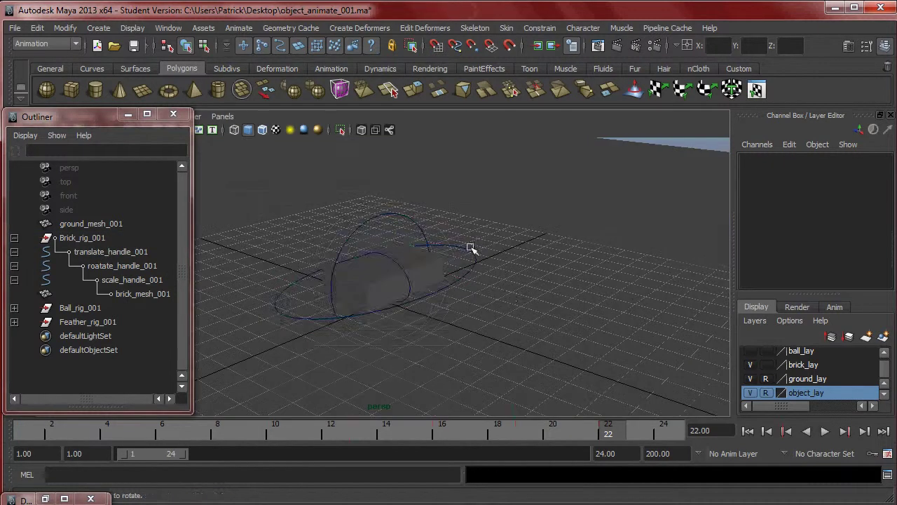
click(471, 248)
alt+drag(415, 277, 390, 240)
key(w)
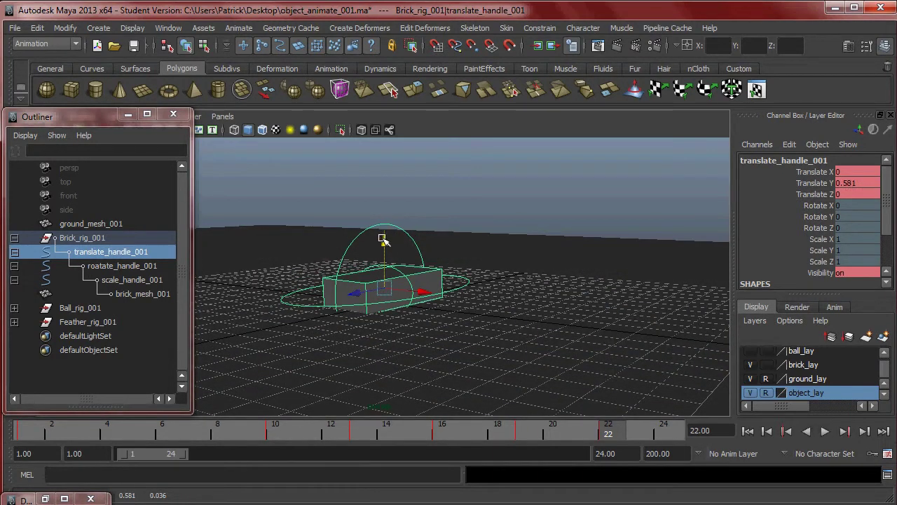
At frame 22, level roatate_handle_001 further by setting its Rotate X to about 0.9.
click(377, 228)
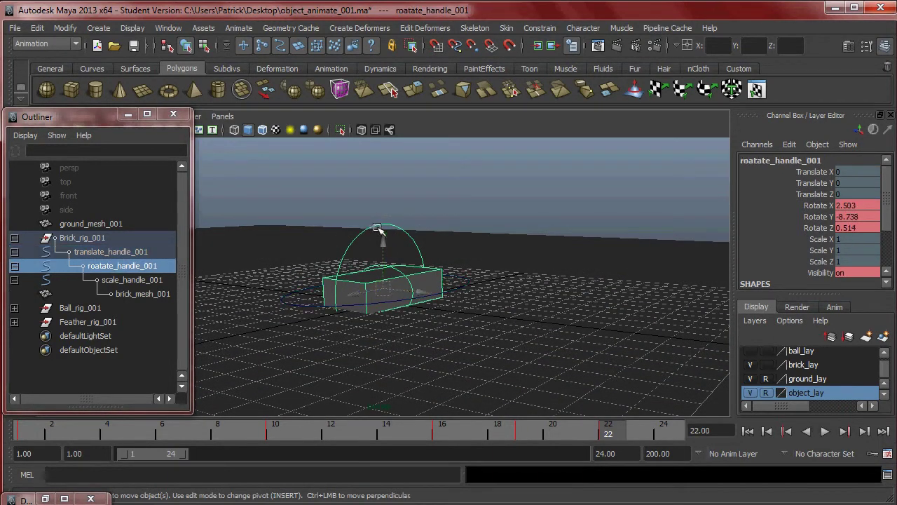
key(ctrl+z)
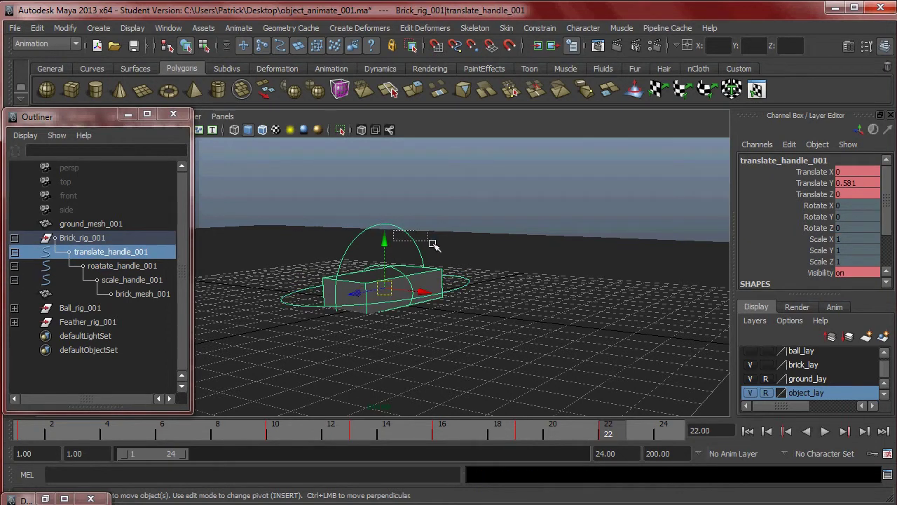
drag(432, 244, 431, 244)
key(e)
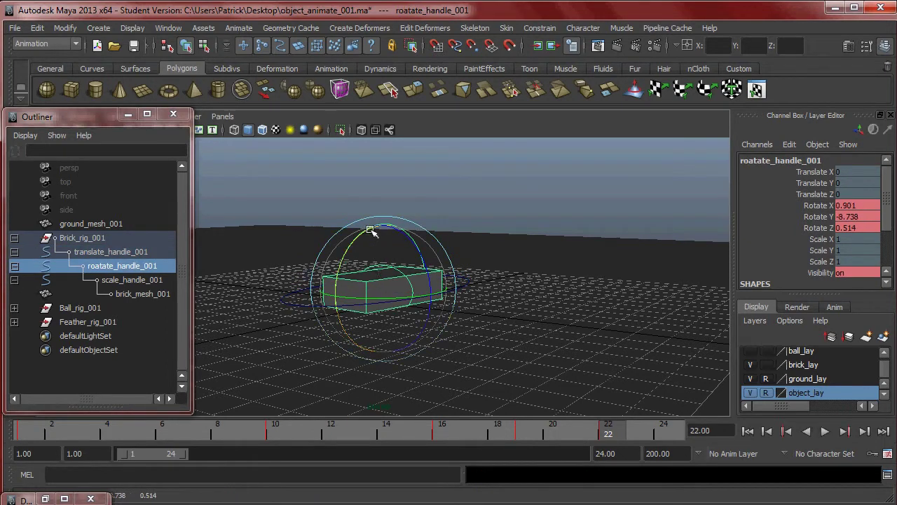
key(Up)
Play back and scrub the animation to examine the brick's fall, rebound and settling between frames 11 and 22.
drag(627, 435, 217, 429)
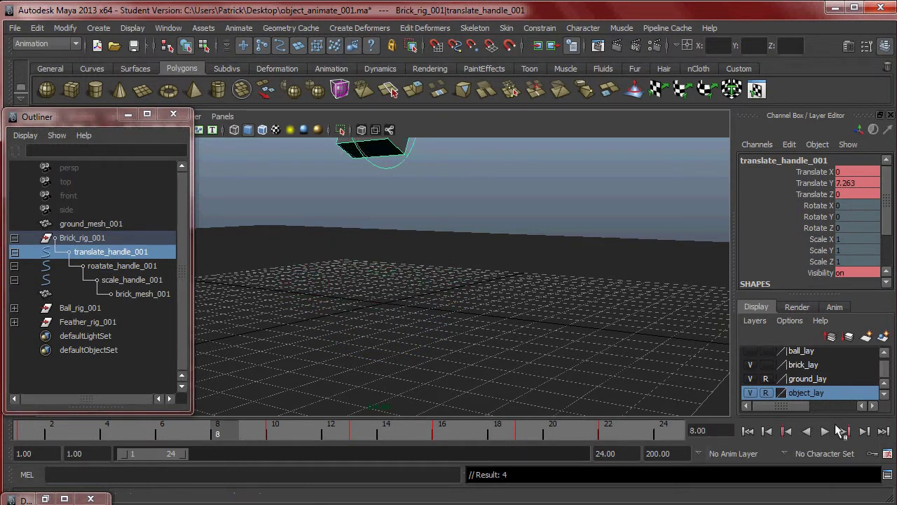
click(841, 430)
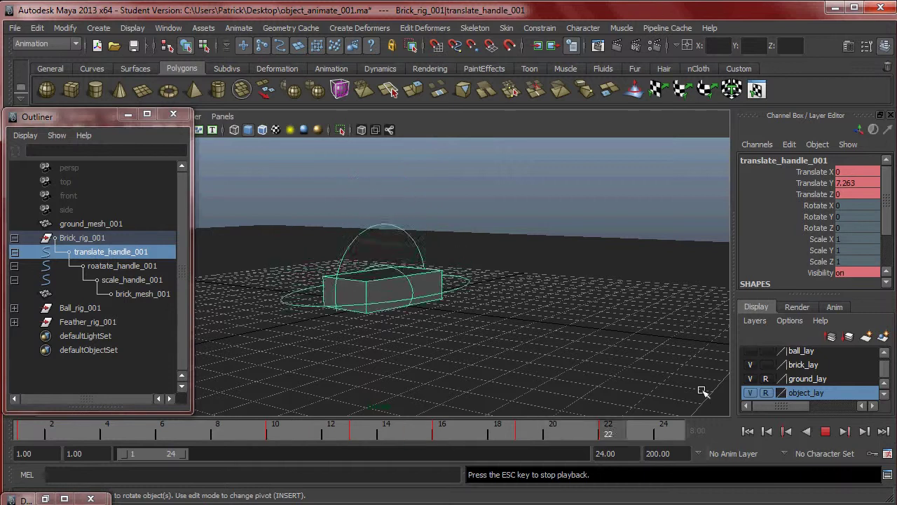
alt+drag(583, 367, 511, 335)
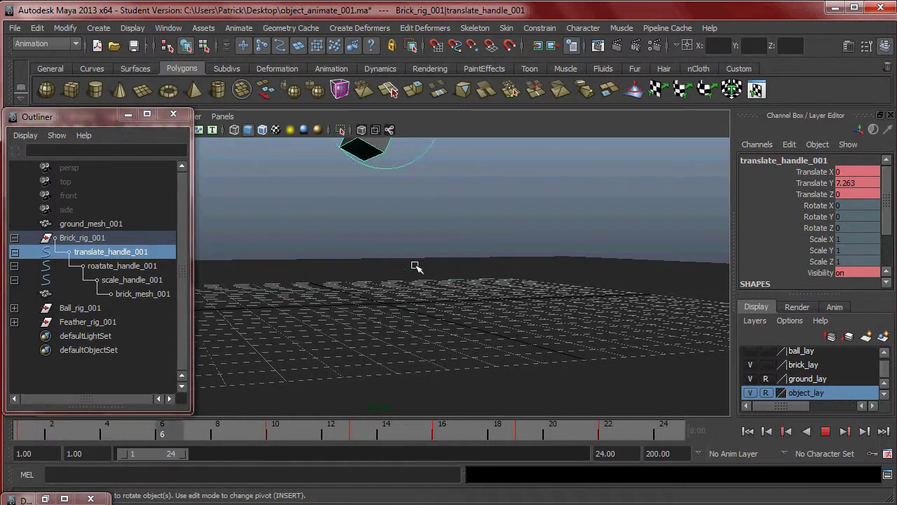
click(826, 431)
mouse_move(562, 436)
mouse_down()
mouse_move(191, 442)
mouse_move(272, 446)
mouse_up()
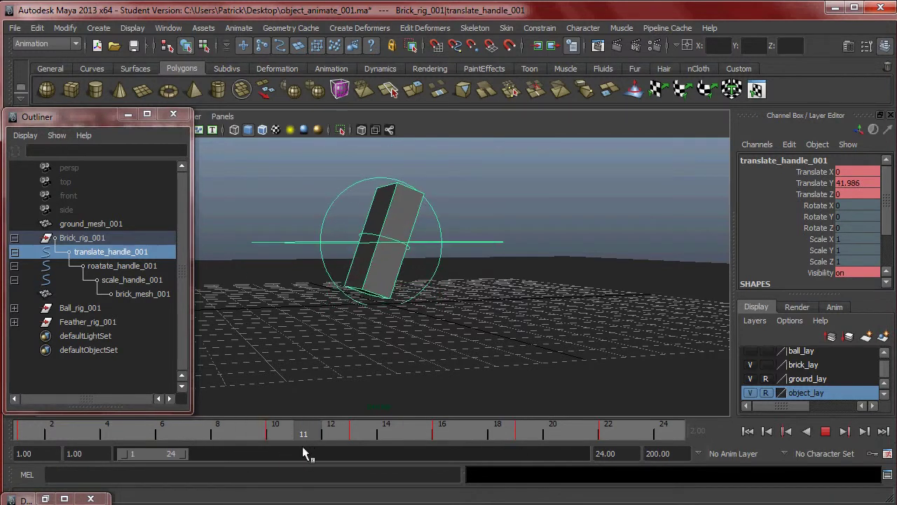
mouse_move(531, 438)
mouse_down()
mouse_move(634, 437)
mouse_move(189, 442)
mouse_move(313, 443)
mouse_up()
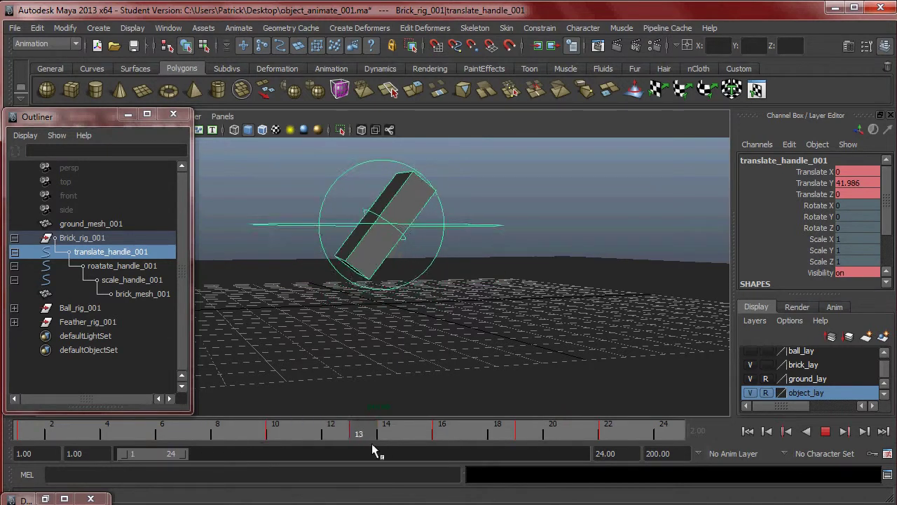
mouse_move(472, 445)
mouse_down()
mouse_move(506, 442)
mouse_move(219, 444)
mouse_move(451, 454)
mouse_up()
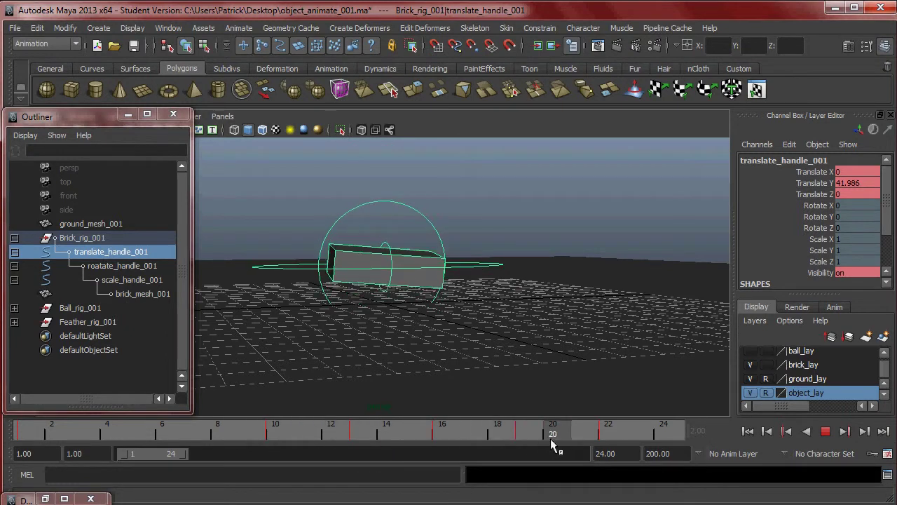
mouse_move(592, 436)
mouse_down()
mouse_move(617, 436)
mouse_move(583, 435)
mouse_up()
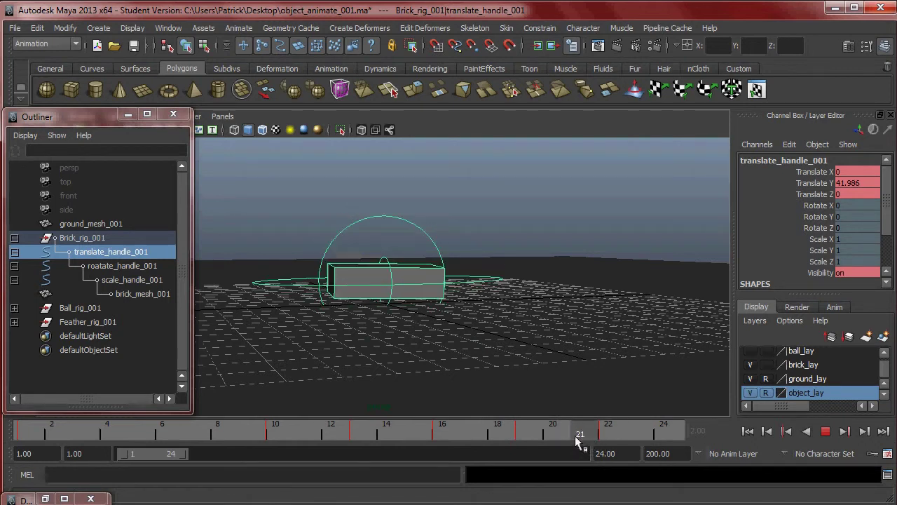
At frame 22, set translate_handle_001 to about Translate Y 0.86 and tilt roatate_handle_001 to about Rotate X -11.8.
key(e)
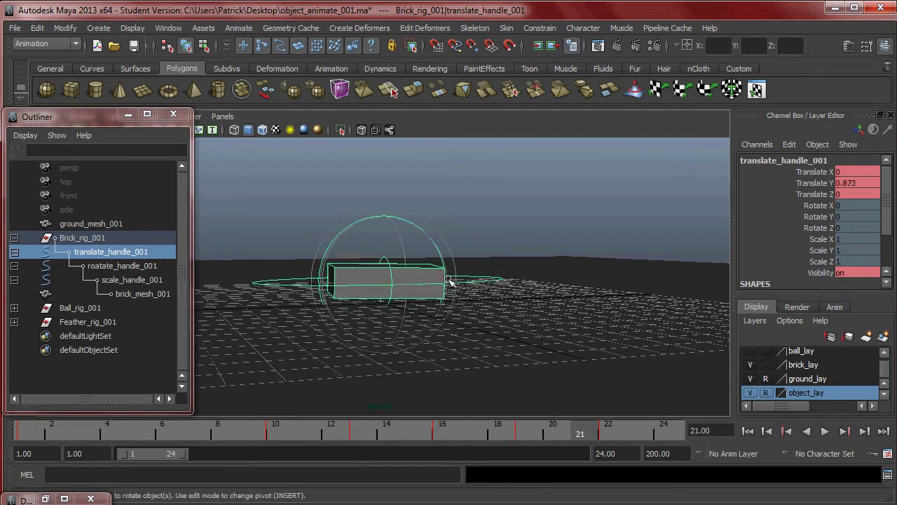
click(595, 435)
alt+drag(494, 255, 465, 277)
key(w)
drag(380, 242, 414, 281)
key(Down)
key(e)
mouse_move(356, 233)
mouse_down()
mouse_move(359, 241)
mouse_move(356, 234)
mouse_up()
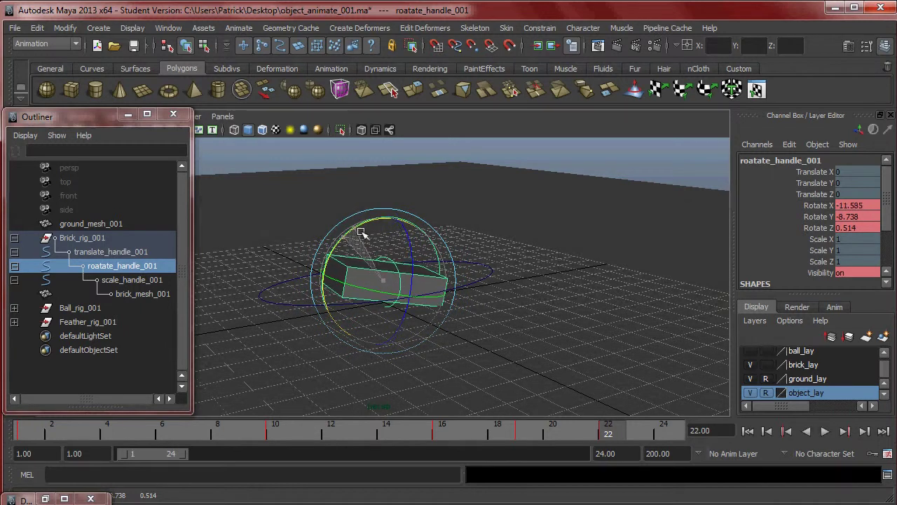
alt+drag(551, 282, 537, 275)
alt+drag(551, 287, 523, 283)
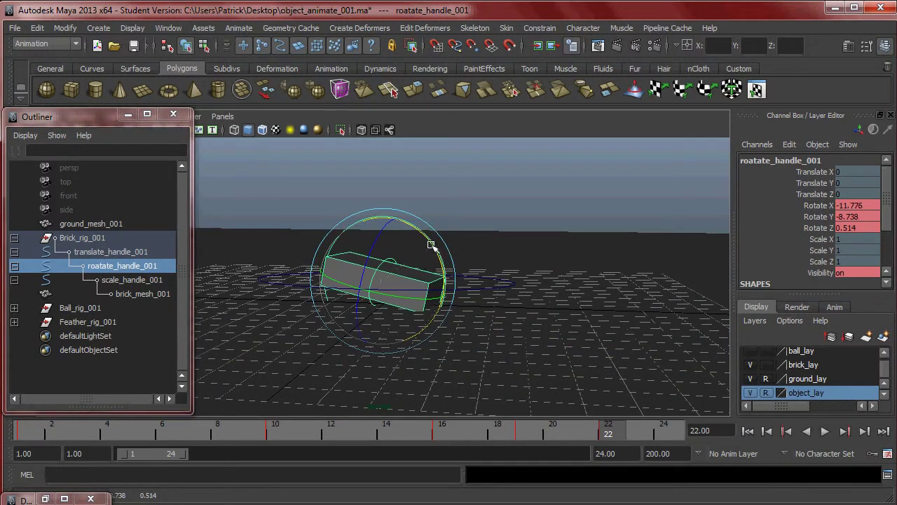
alt+drag(432, 245, 589, 389)
Extend the playback range to end at frame 44.
drag(601, 427, 663, 433)
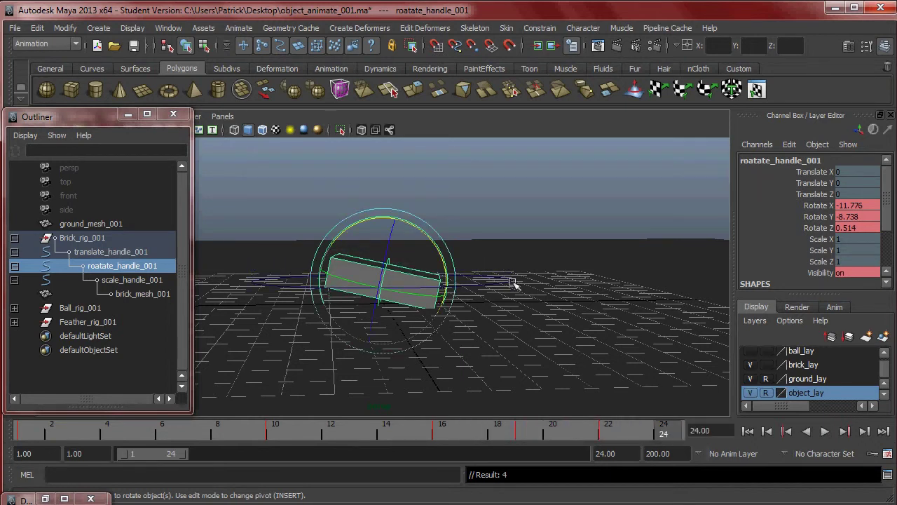
drag(180, 457, 225, 455)
mouse_move(369, 429)
mouse_down()
mouse_move(248, 433)
mouse_move(353, 434)
mouse_up()
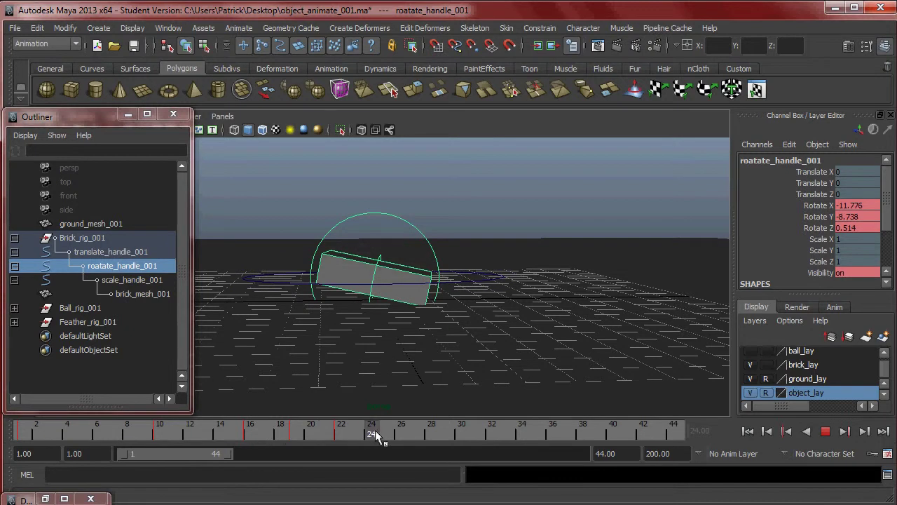
Adjust translate_handle_001's height at frame 24, and lower it to a Translate Y of about 0.73 at frame 27.
key(Up)
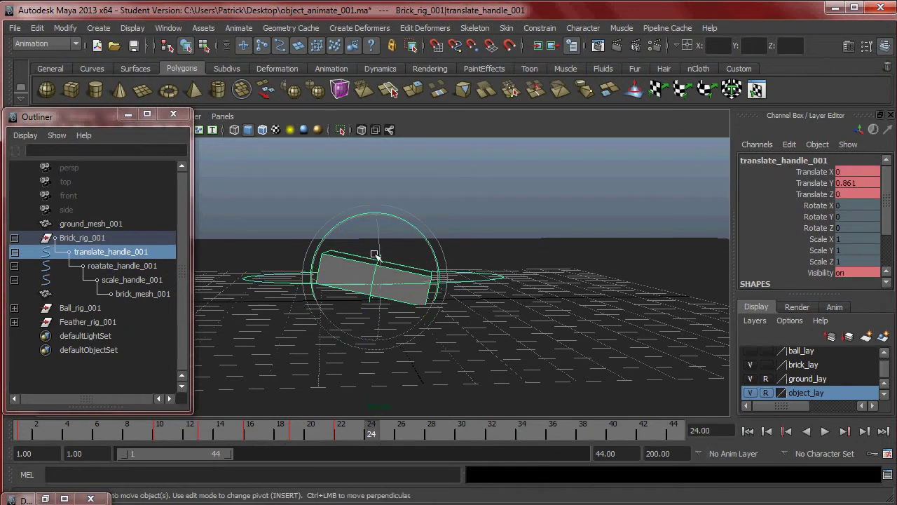
drag(376, 236, 378, 230)
drag(377, 435, 419, 435)
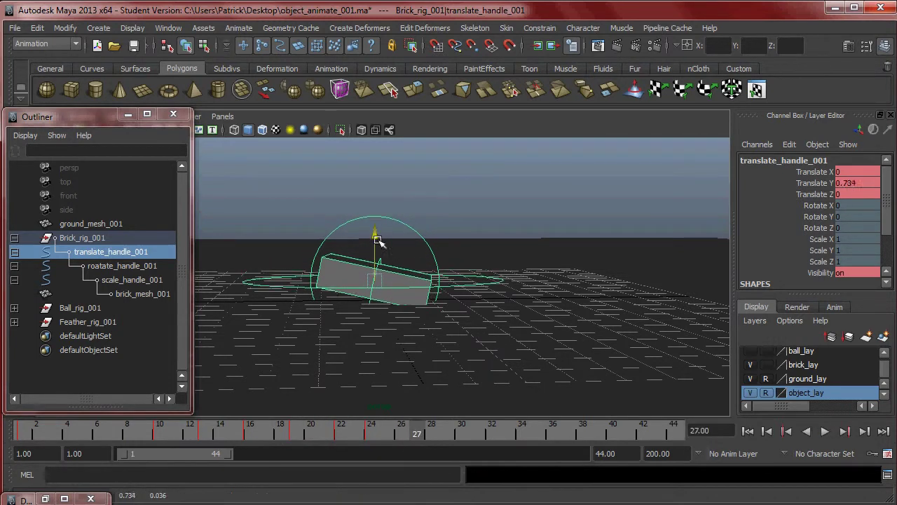
At frame 28, rotate roatate_handle_001 to about Rotate X 0.6, Y -4.6 and Z 0.5 so the brick lies flat.
key(Down)
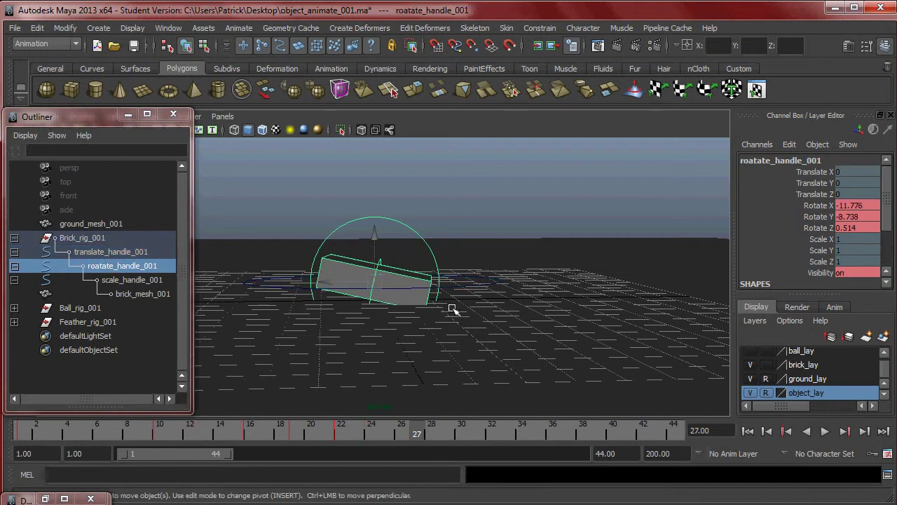
key(alt+v)
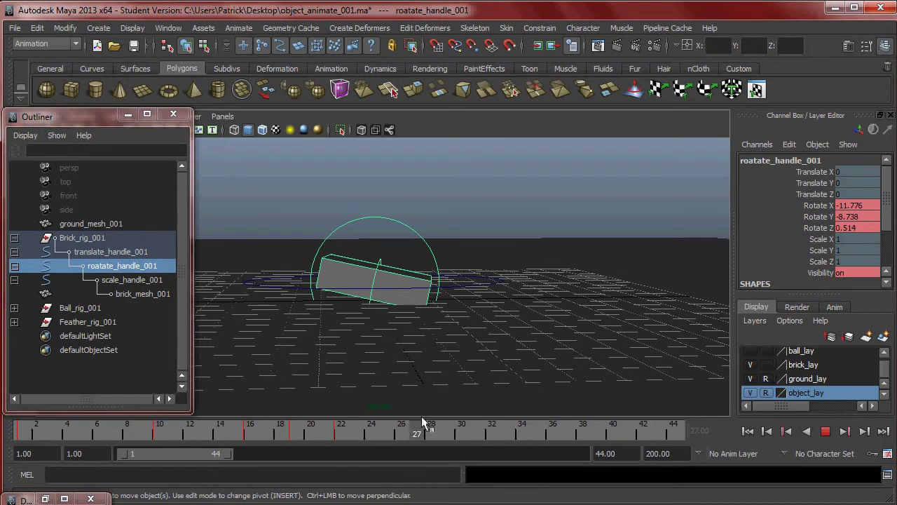
key(alt+v)
key(e)
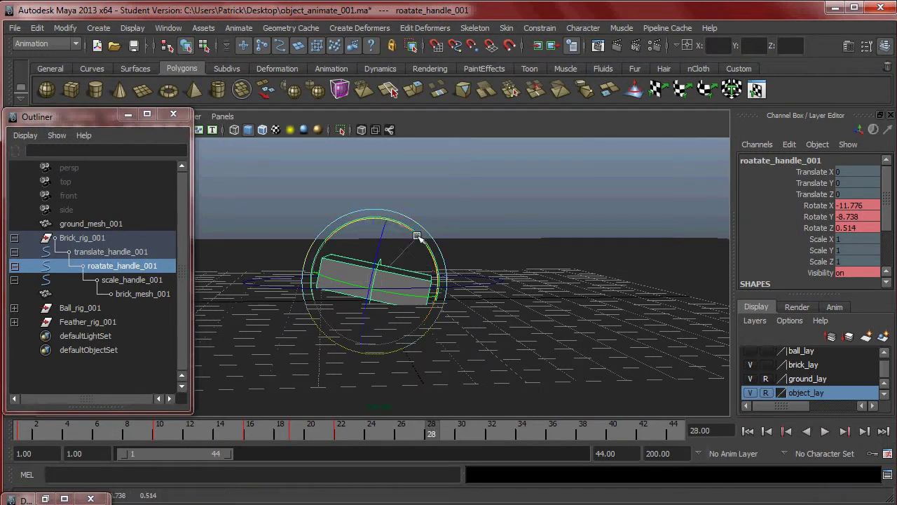
alt+drag(486, 257, 381, 204)
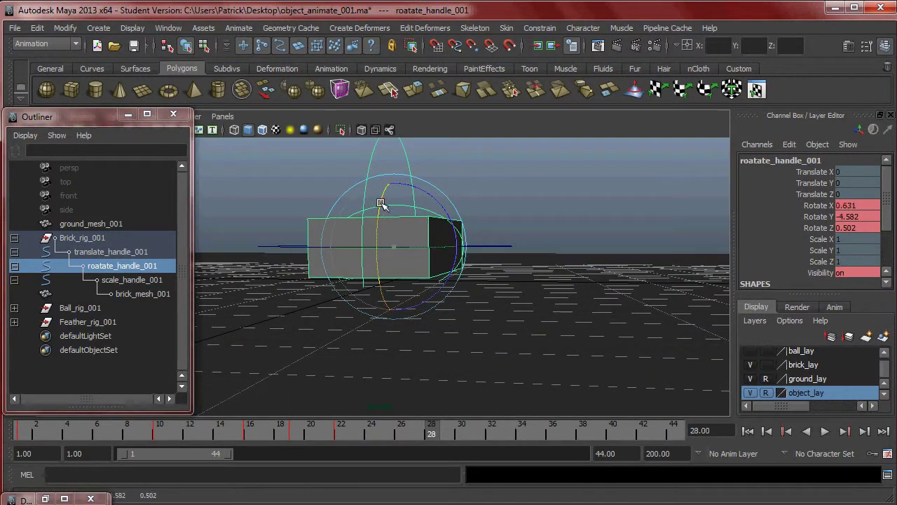
alt+drag(517, 244, 460, 306)
Review the whole 44-frame animation from wider views, checking the brick's impact, rebound and final rest.
key(alt+v)
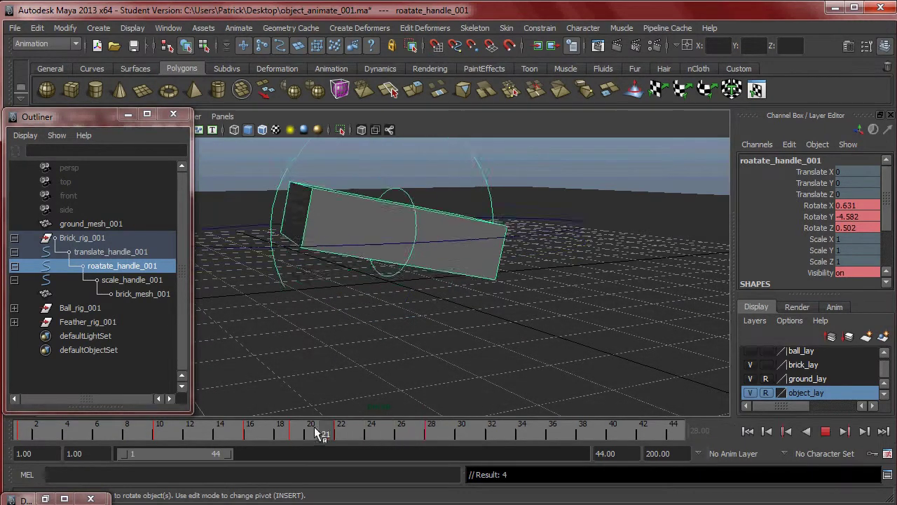
drag(370, 429, 252, 429)
scroll(375, 263, down, 5)
alt+drag(375, 263, 534, 320)
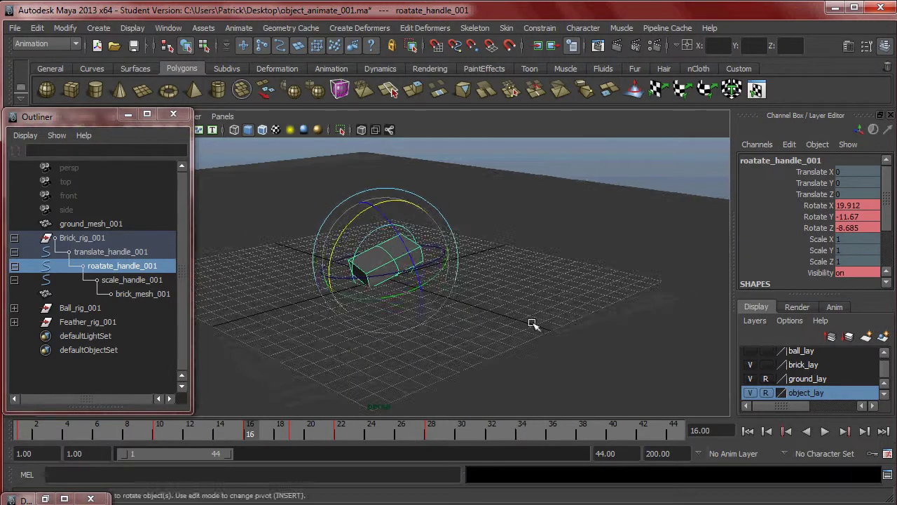
click(535, 321)
click(826, 431)
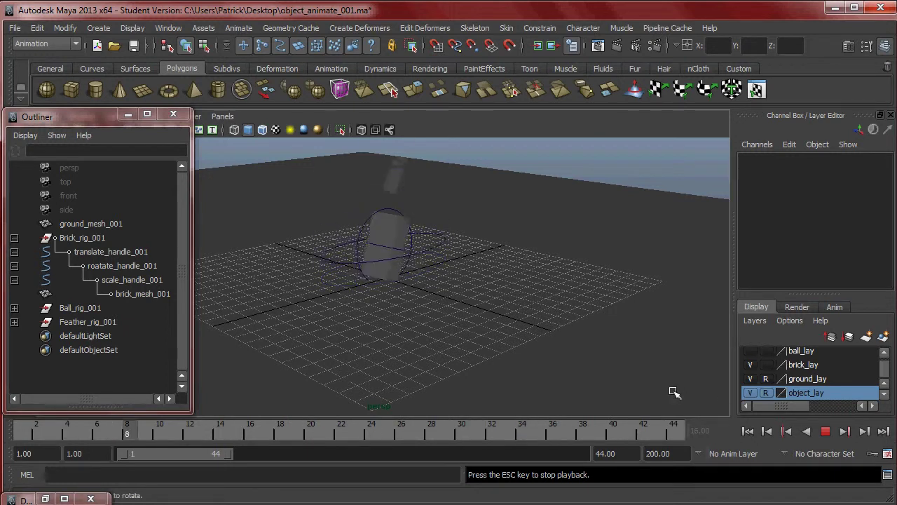
alt+right_drag(699, 376, 481, 324)
alt+middle_drag(481, 323, 491, 372)
alt+right_drag(492, 371, 493, 374)
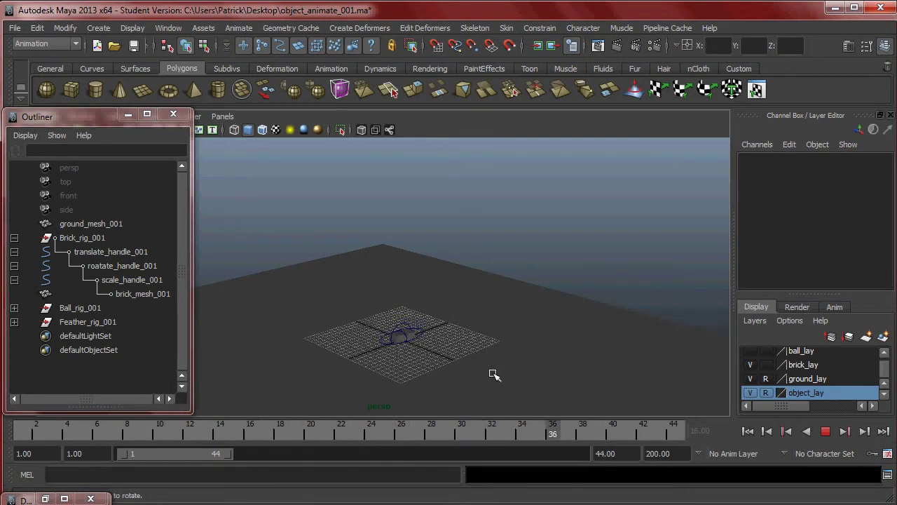
alt+right_drag(482, 368, 509, 331)
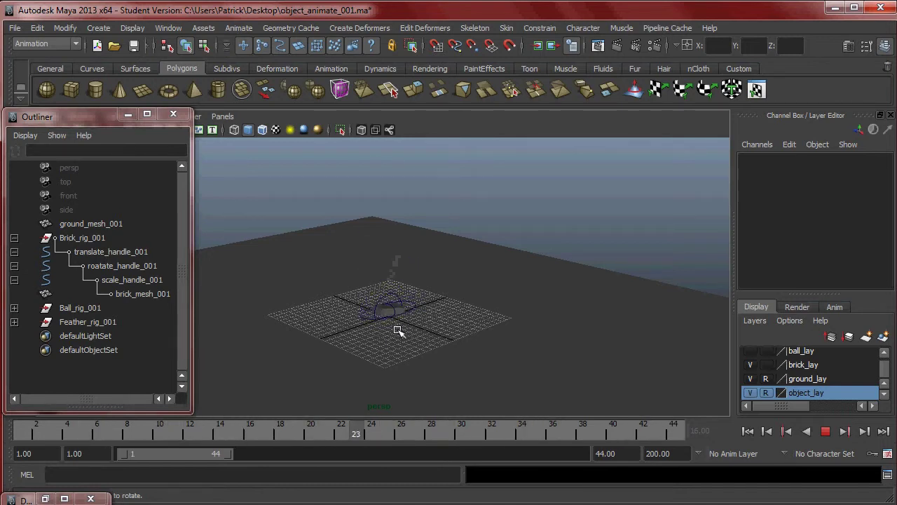
alt+right_drag(385, 333, 603, 305)
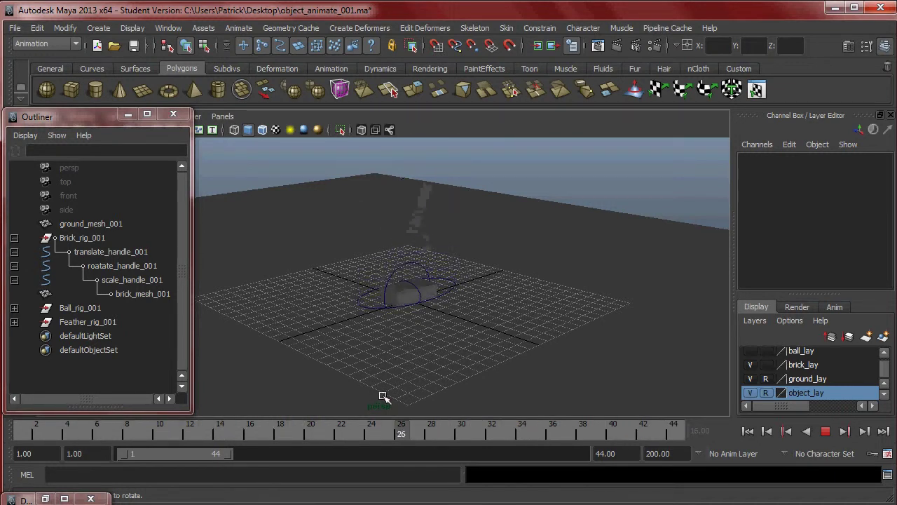
click(825, 431)
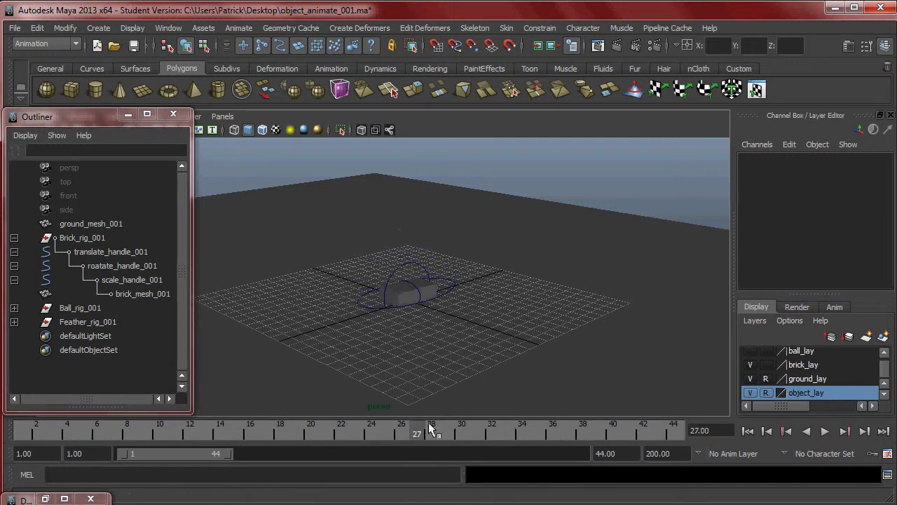
Check the rebound between frames 10 and 16, and set translate_handle_001 to about Translate Y 2.55 at frame 13.
mouse_move(383, 435)
mouse_down()
mouse_move(91, 430)
mouse_move(161, 431)
mouse_up()
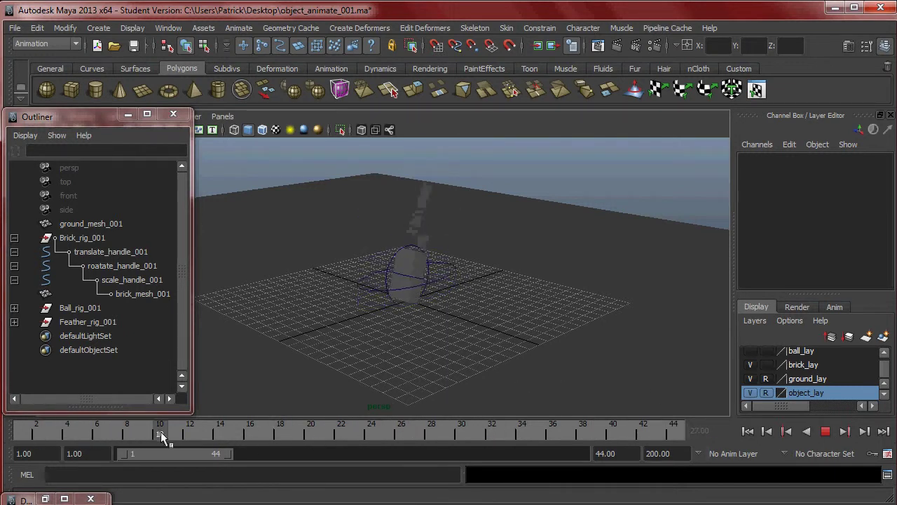
mouse_move(252, 434)
mouse_down()
mouse_move(296, 436)
mouse_move(205, 436)
mouse_up()
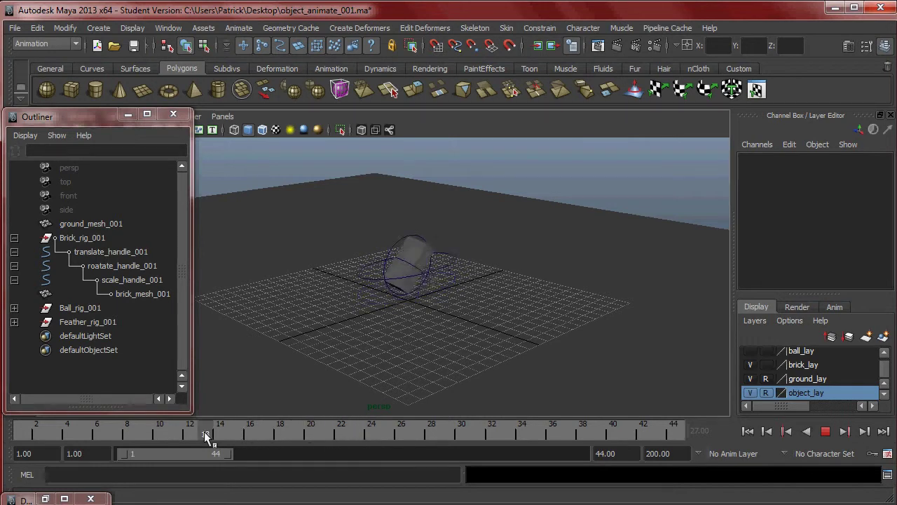
drag(141, 432, 205, 434)
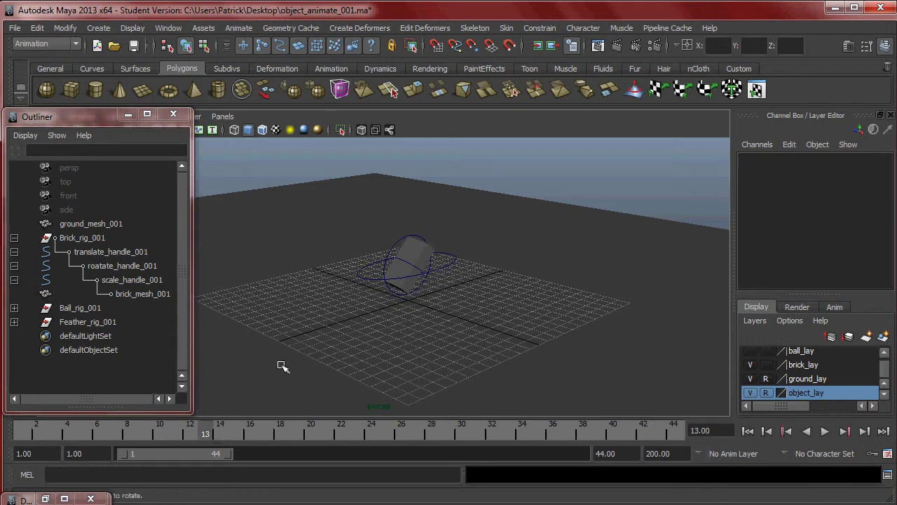
alt+drag(387, 269, 517, 273)
alt+right_drag(517, 274, 513, 328)
alt+drag(513, 328, 496, 307)
mouse_move(213, 434)
mouse_down()
mouse_move(177, 430)
mouse_move(205, 433)
mouse_up()
key(w)
drag(436, 207, 439, 217)
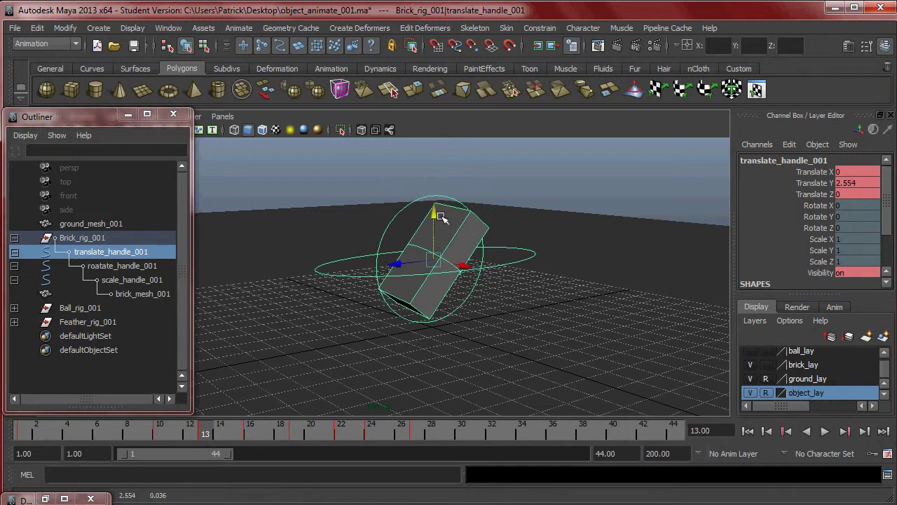
Set translate_handle_001's Translate Y to about 1.45 at frame 19 and about 0.91 at frame 24.
drag(211, 426, 296, 429)
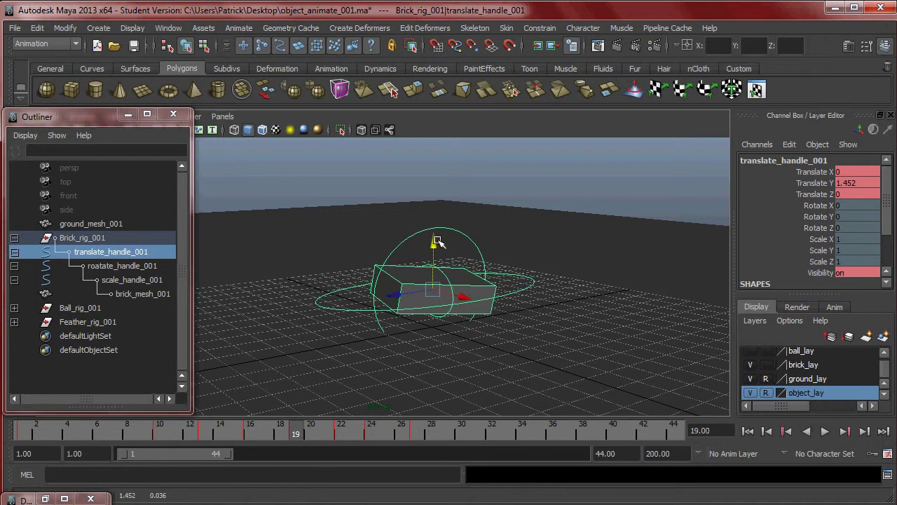
key(alt+v)
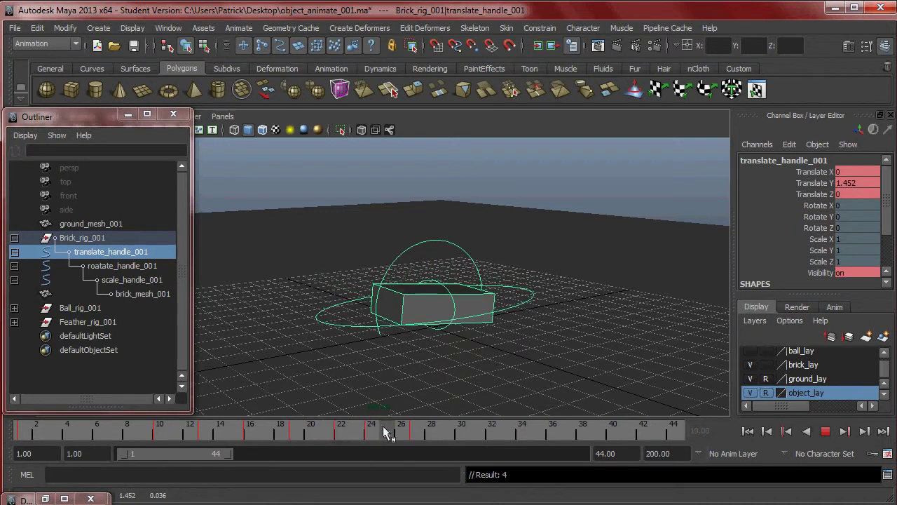
key(alt+v)
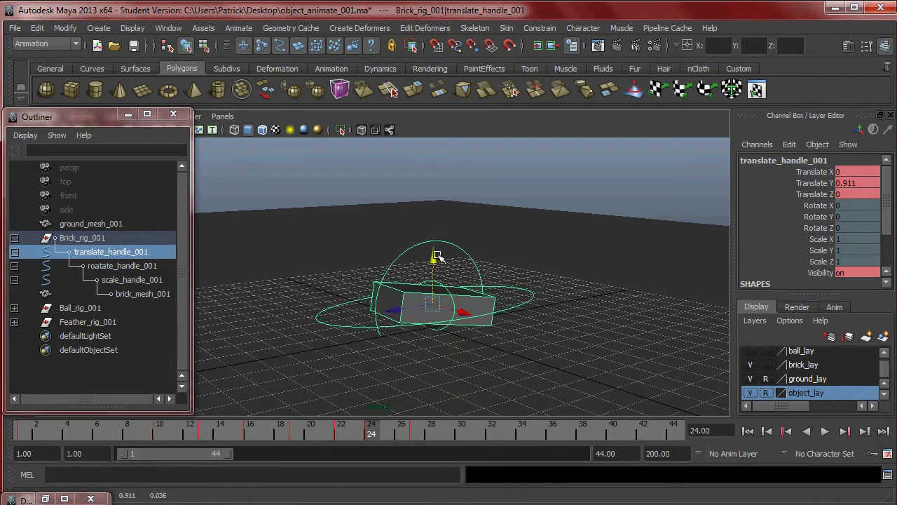
Play back the 44-frame animation from several angles, checking how the brick lands, rebounds and settles.
key(alt+v)
click(43, 434)
scroll(425, 263, down, 3)
alt+drag(424, 262, 491, 261)
click(824, 431)
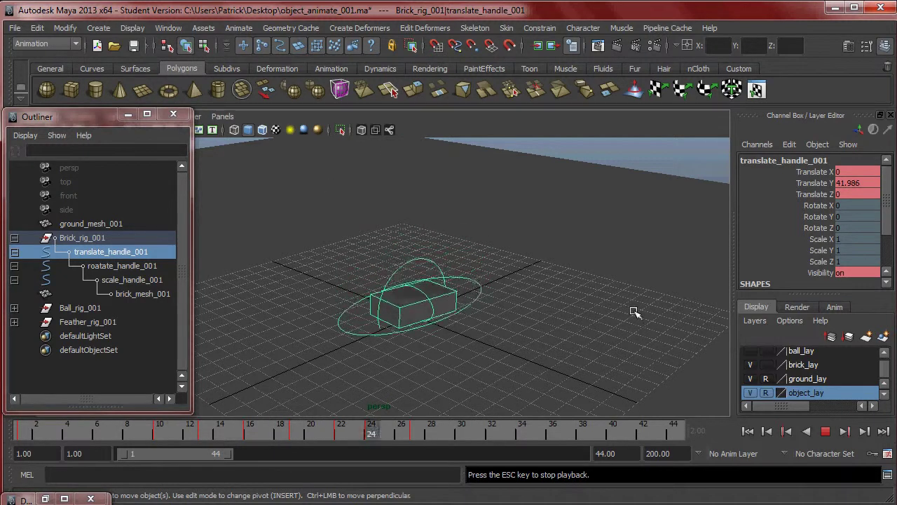
alt+drag(634, 312, 607, 307)
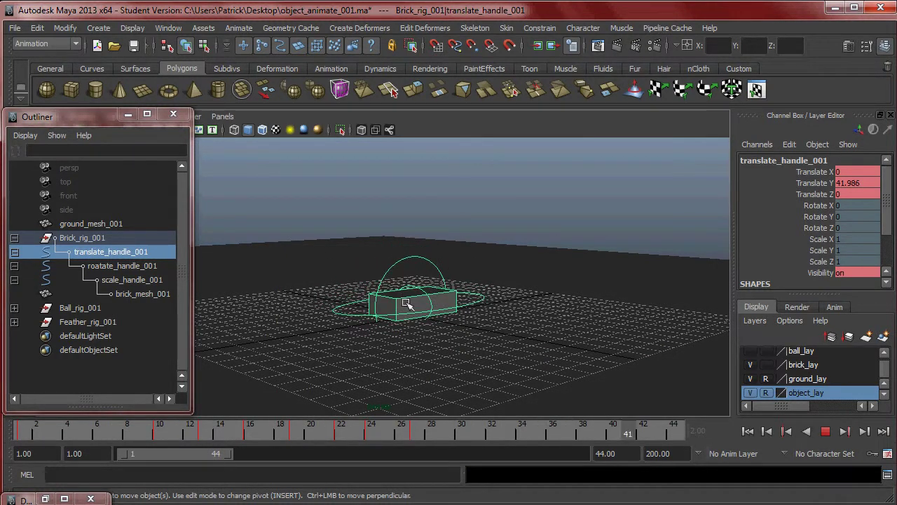
click(831, 432)
Check the settling frames around 24 to 27 and move roatate_handle_001's final rotation key to frame 26.
mouse_move(407, 429)
mouse_down()
mouse_move(333, 429)
mouse_move(420, 429)
mouse_move(281, 425)
mouse_move(481, 428)
mouse_move(212, 429)
mouse_move(364, 429)
mouse_up()
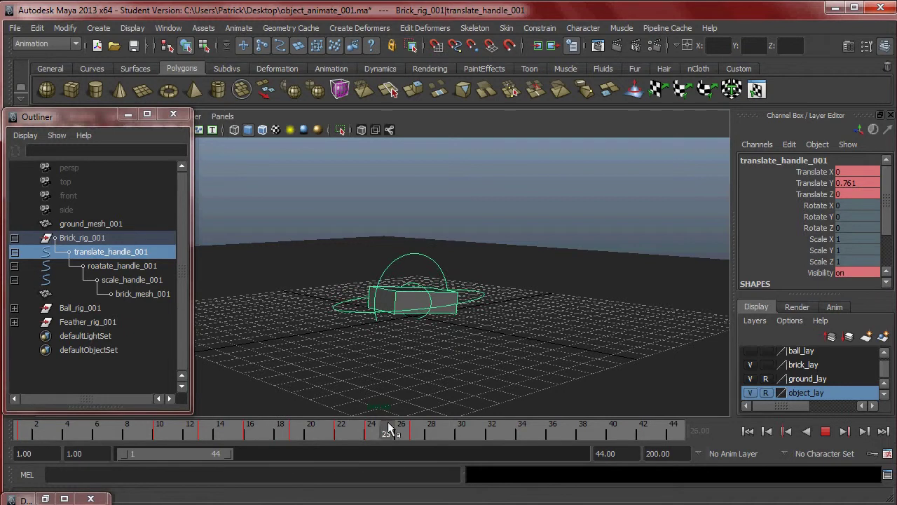
mouse_move(419, 429)
mouse_down()
mouse_move(481, 427)
mouse_move(401, 429)
mouse_up()
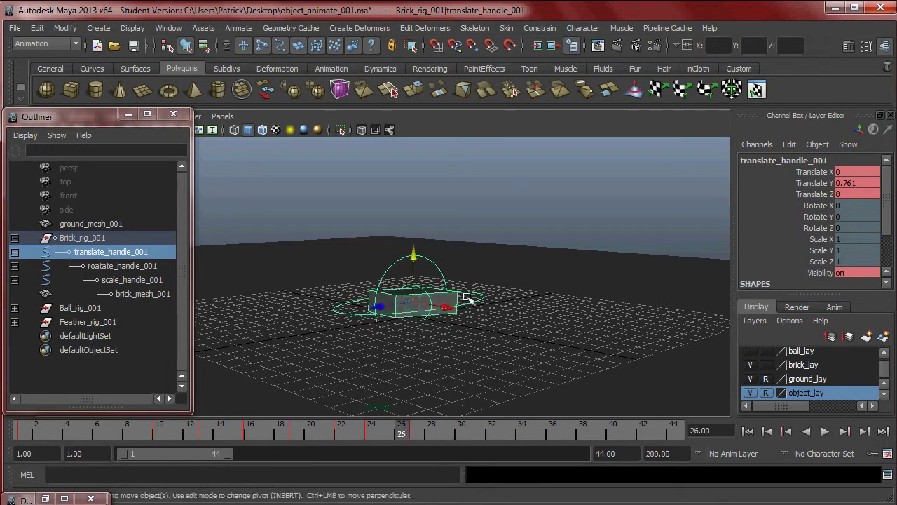
click(452, 264)
click(439, 267)
click(419, 429)
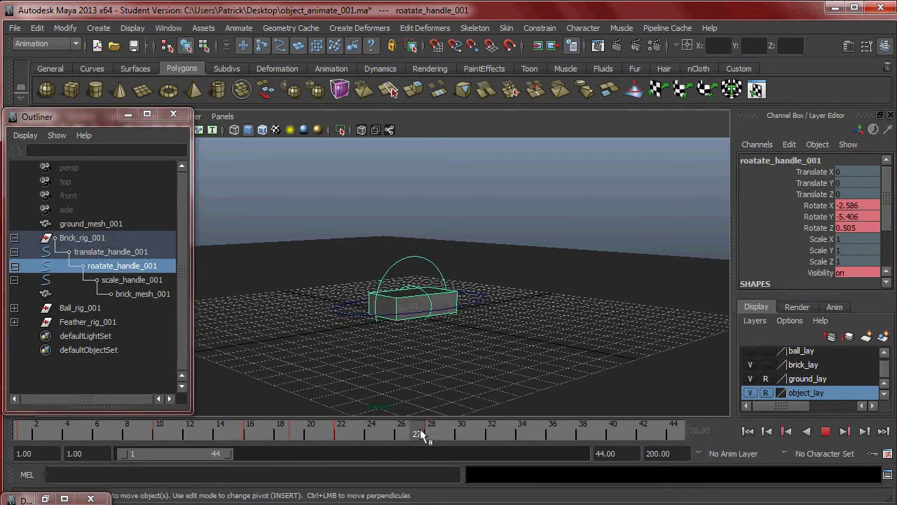
shift+drag(419, 429, 298, 435)
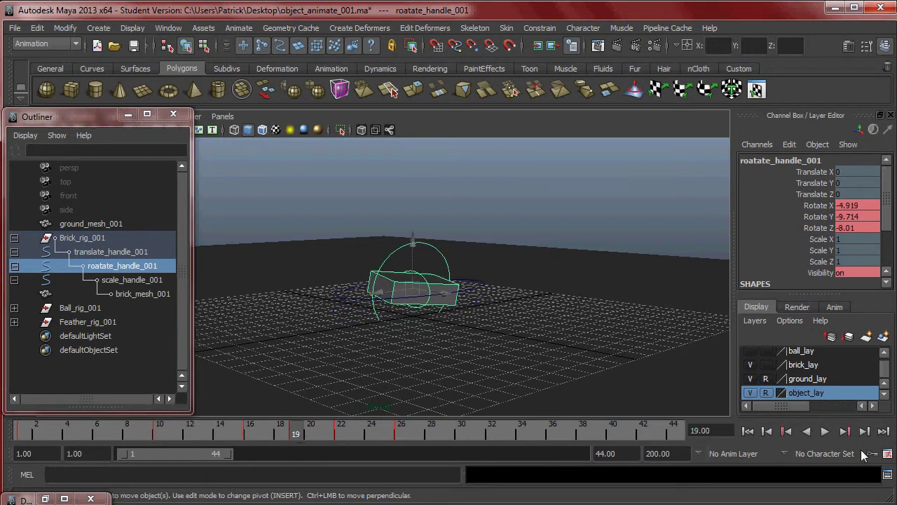
Play back the whole animation from near and far views to judge the timing of the fall and bounce.
click(825, 431)
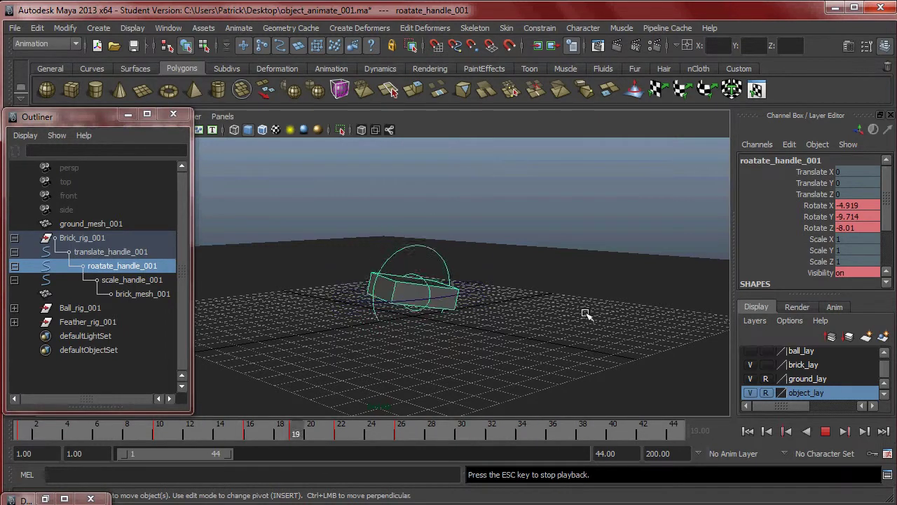
alt+drag(402, 282, 469, 290)
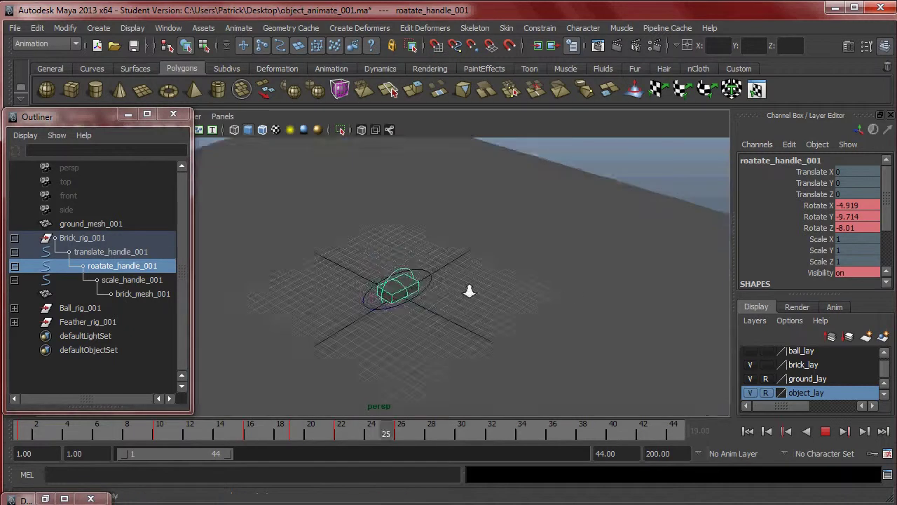
alt+right_drag(469, 290, 461, 281)
alt+drag(461, 282, 481, 268)
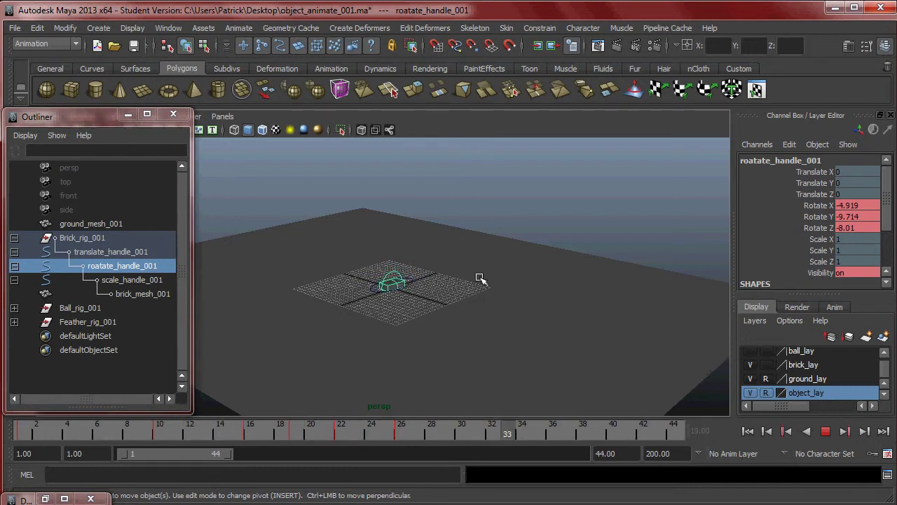
alt+right_drag(517, 277, 393, 259)
alt+middle_drag(465, 243, 478, 307)
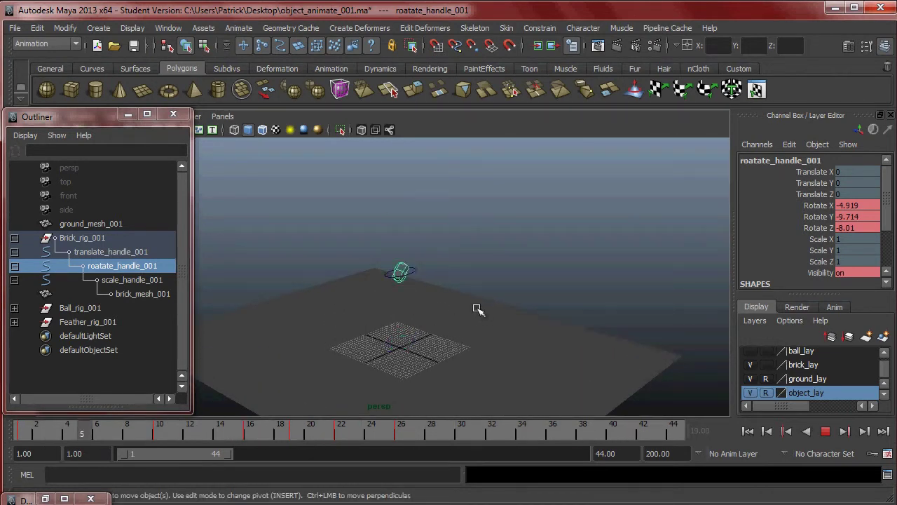
alt+middle_drag(472, 339, 465, 312)
alt+right_drag(465, 313, 575, 337)
alt+middle_drag(465, 311, 457, 235)
alt+right_drag(457, 234, 569, 285)
click(824, 431)
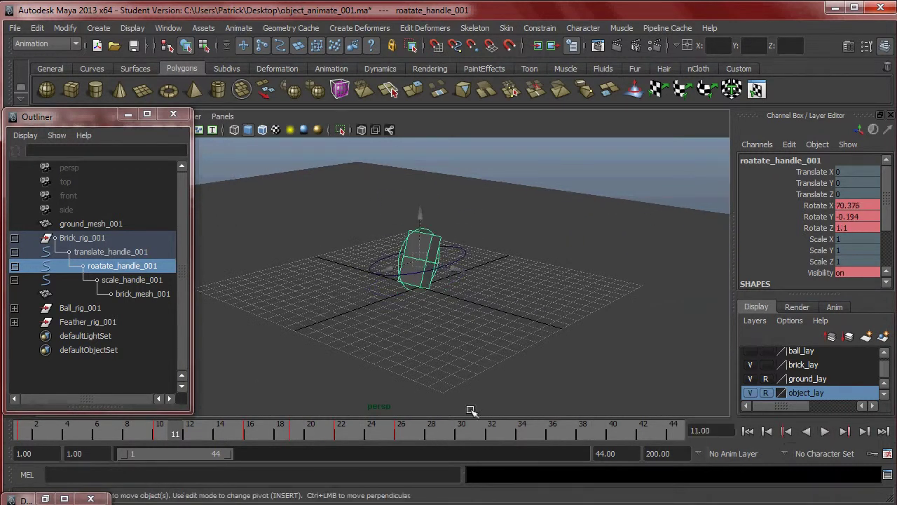
Open the Dope Sheet, show the keys of both translate_handle_001 and roatate_handle_001, and move the Outliner clear of its channel list.
click(90, 500)
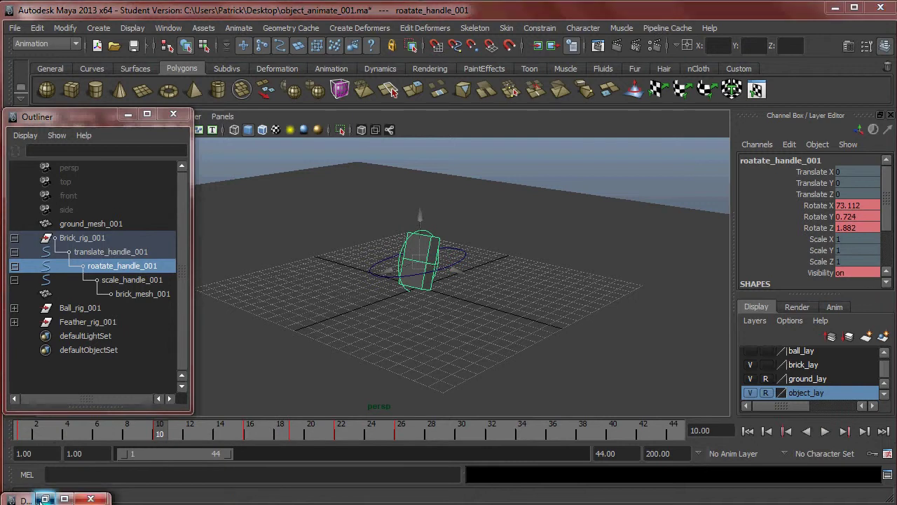
drag(520, 20, 469, 17)
click(22, 96)
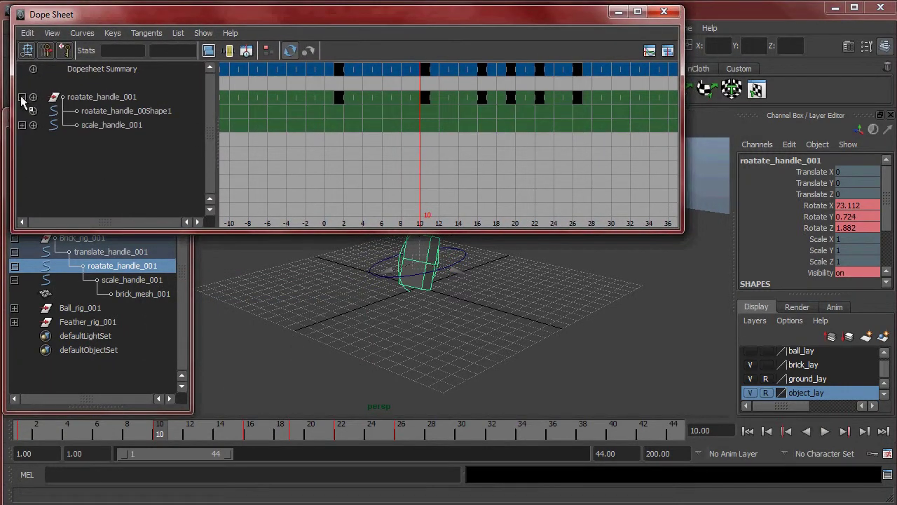
click(22, 97)
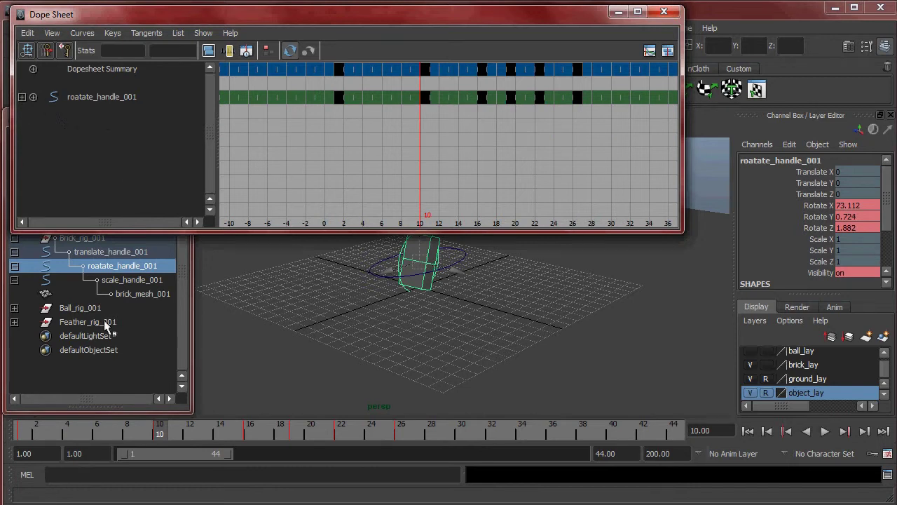
click(109, 252)
ctrl+click(141, 267)
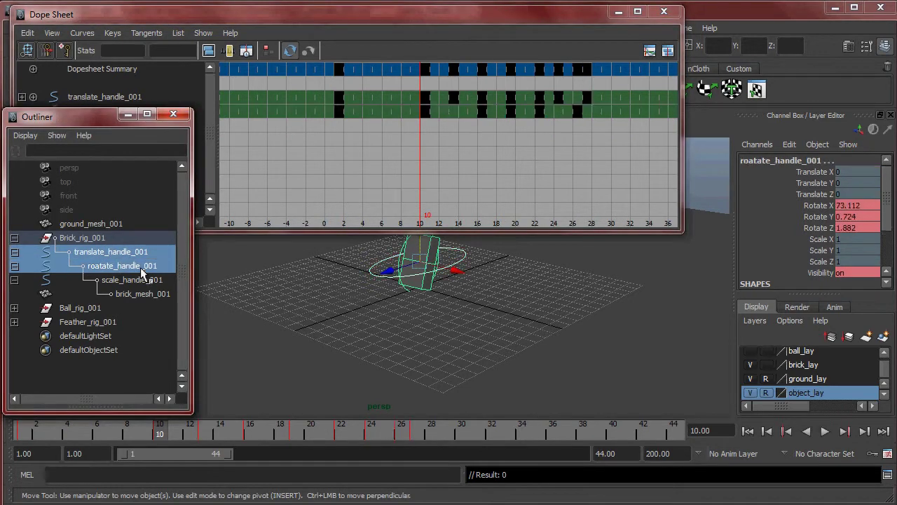
click(116, 265)
click(110, 254)
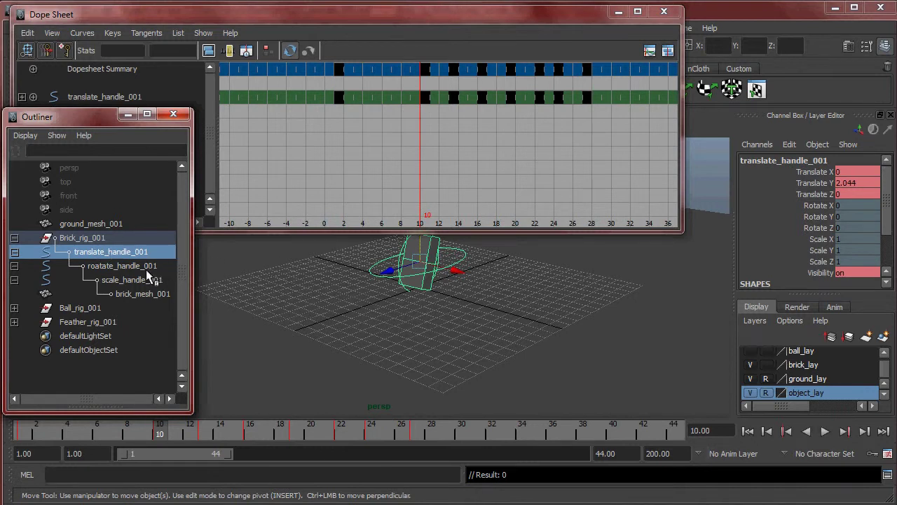
ctrl+click(134, 265)
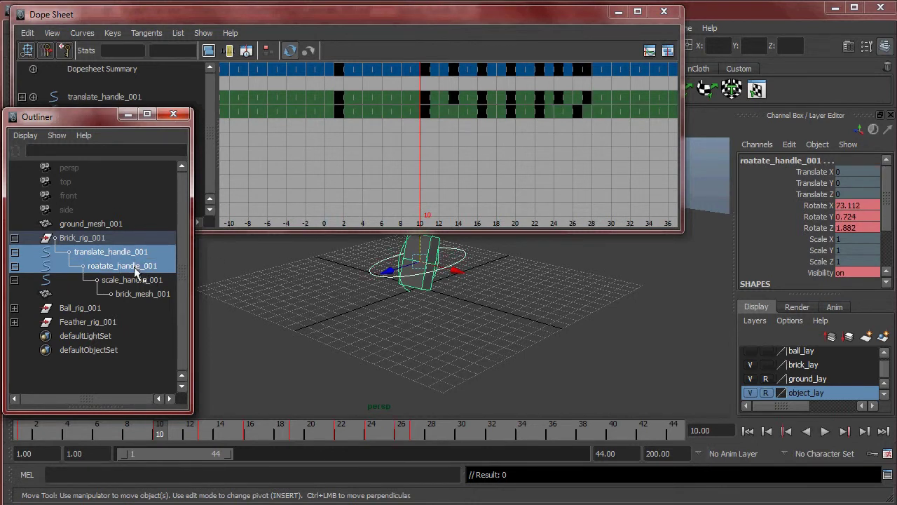
drag(98, 118, 111, 183)
click(124, 304)
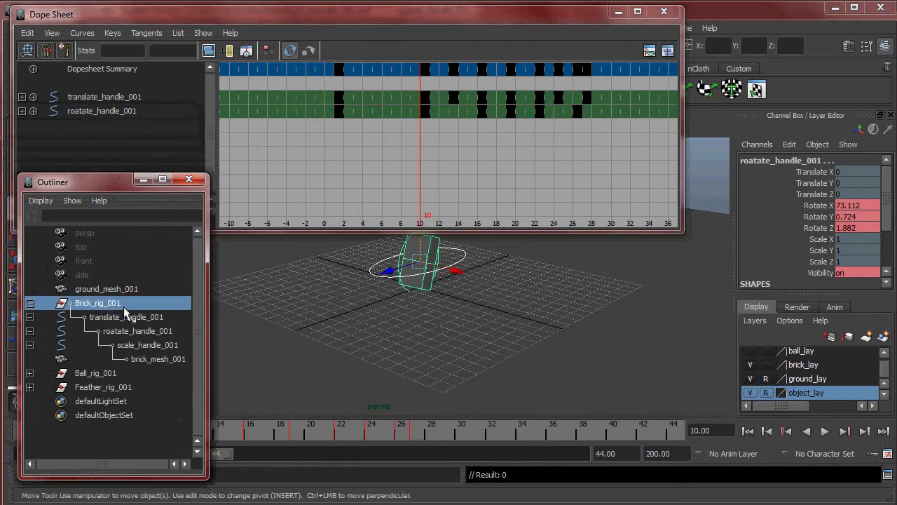
click(123, 315)
click(21, 97)
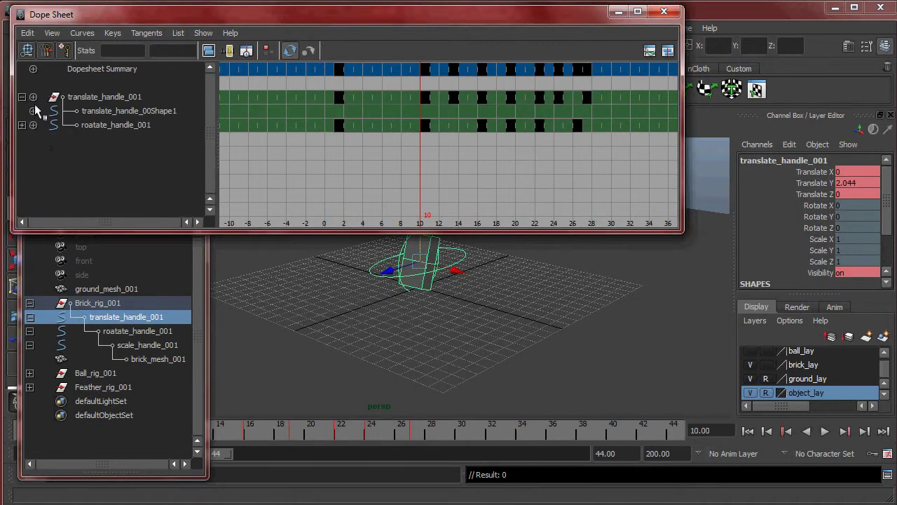
click(22, 124)
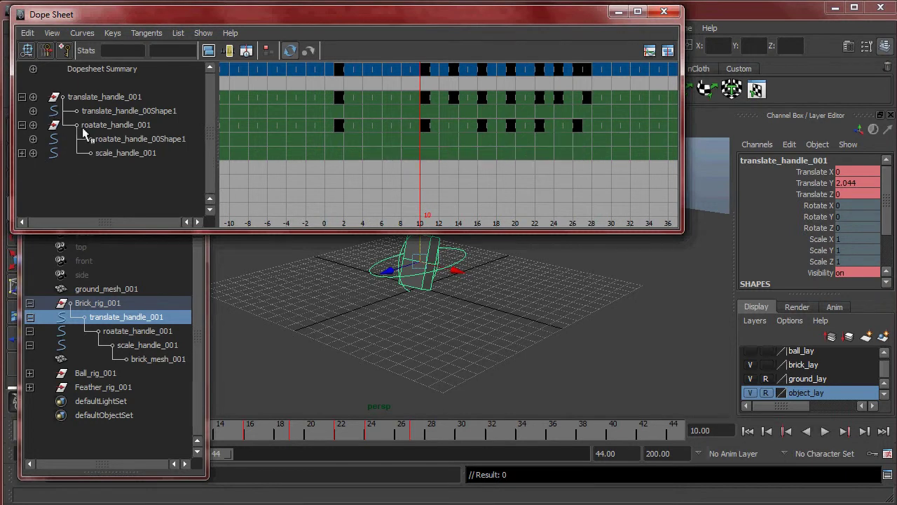
click(99, 124)
ctrl+click(100, 96)
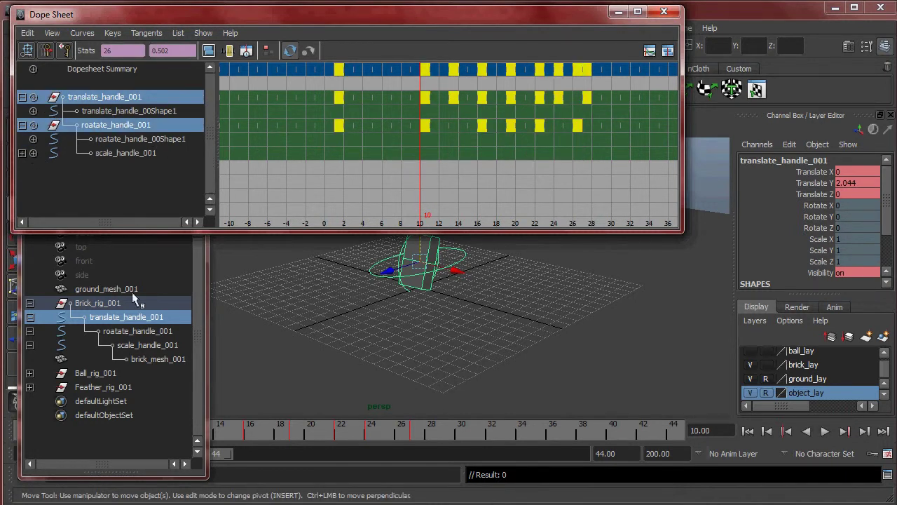
Reselect translate_handle_001 and roatate_handle_001, and shift their keys from frame 19 onward one frame earlier in the Dope Sheet.
click(122, 320)
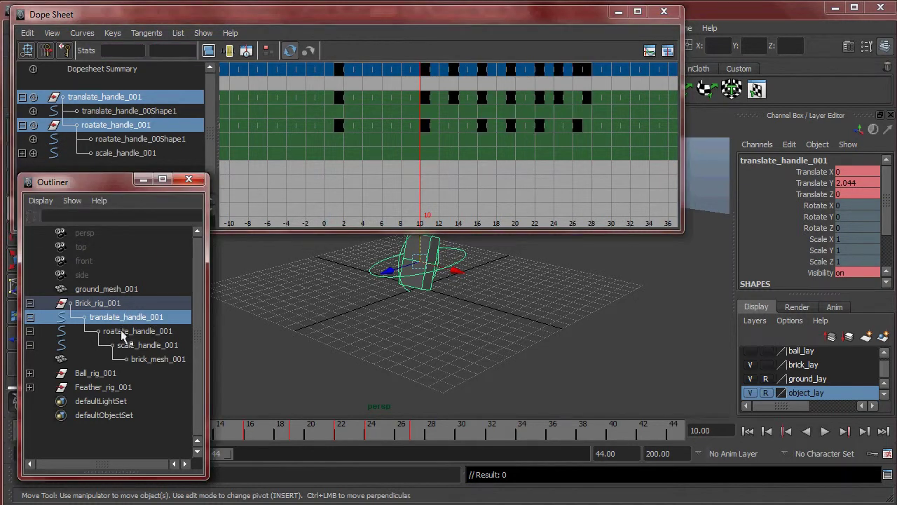
click(126, 342)
click(119, 317)
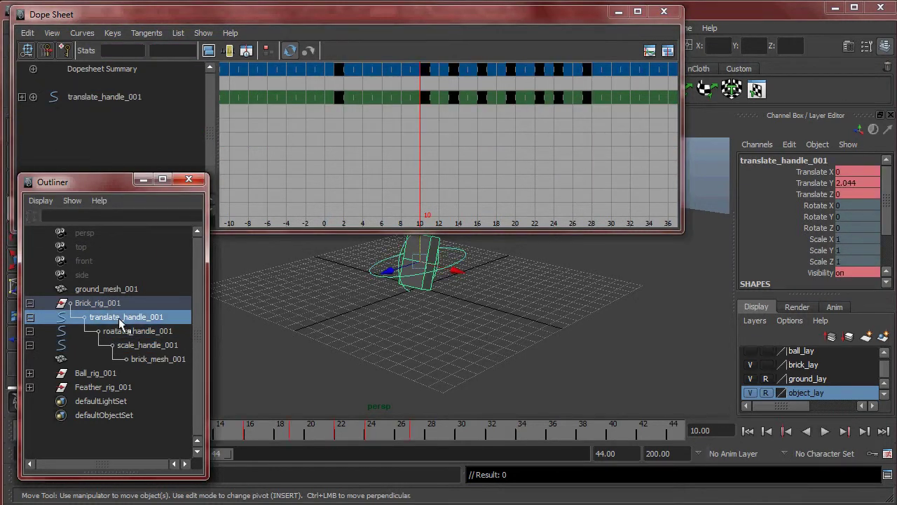
ctrl+click(145, 331)
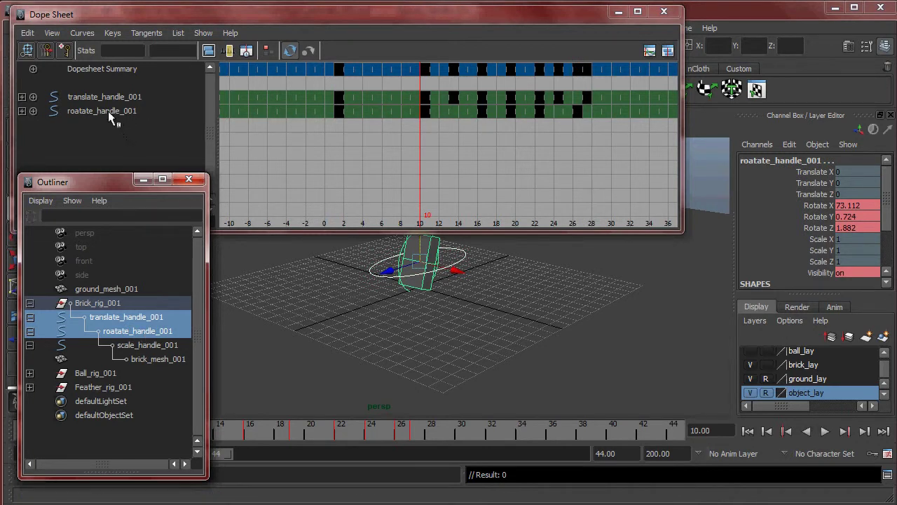
alt+right_drag(465, 136, 483, 146)
alt+middle_drag(499, 150, 467, 156)
alt+right_drag(467, 155, 431, 144)
alt+middle_drag(466, 145, 419, 175)
alt+right_drag(418, 175, 475, 178)
alt+middle_drag(472, 170, 481, 190)
drag(494, 143, 611, 69)
drag(393, 71, 379, 76)
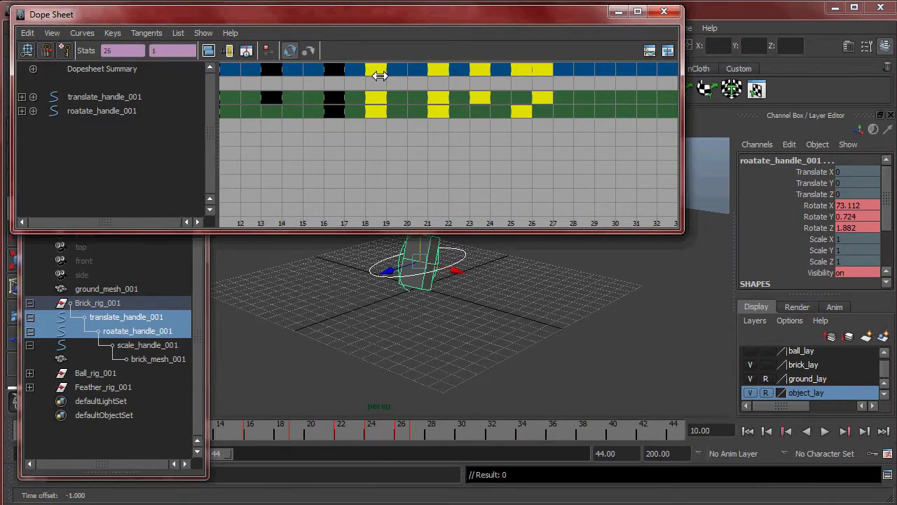
Shift both handles' keys from frame 21 onward one frame earlier, so this group starts at frame 20.
drag(522, 70, 578, 59)
drag(528, 105, 567, 63)
click(533, 70)
drag(540, 93, 540, 93)
drag(421, 162, 572, 65)
drag(438, 76, 420, 78)
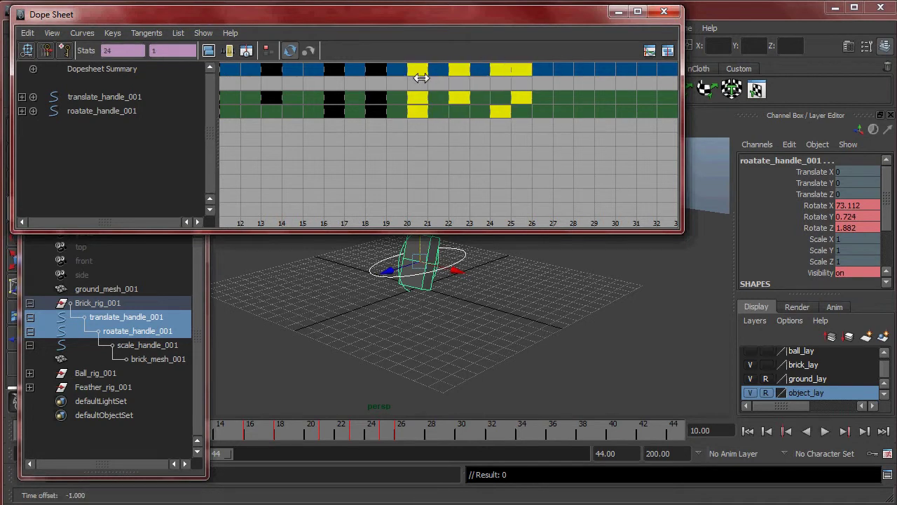
Minimise the Dope Sheet, clear the selection and play back the retimed animation, checking the bounce from several angles.
key(space)
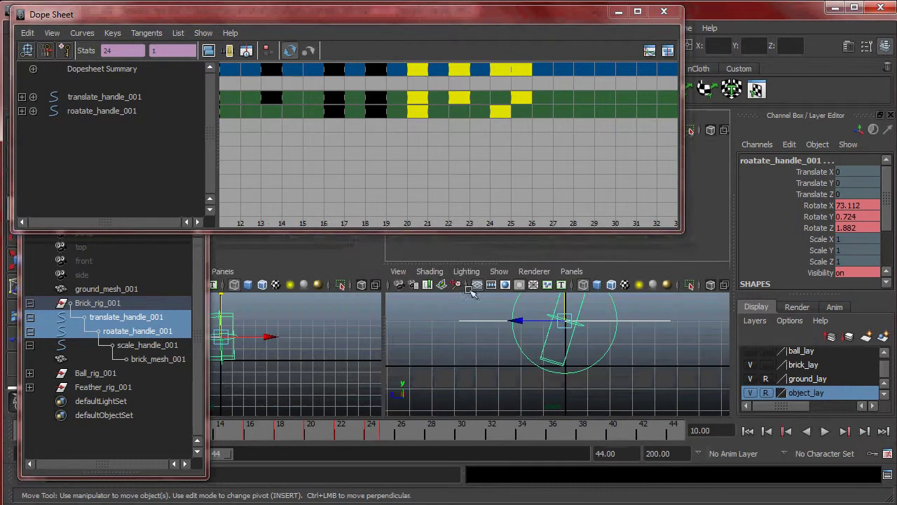
key(space)
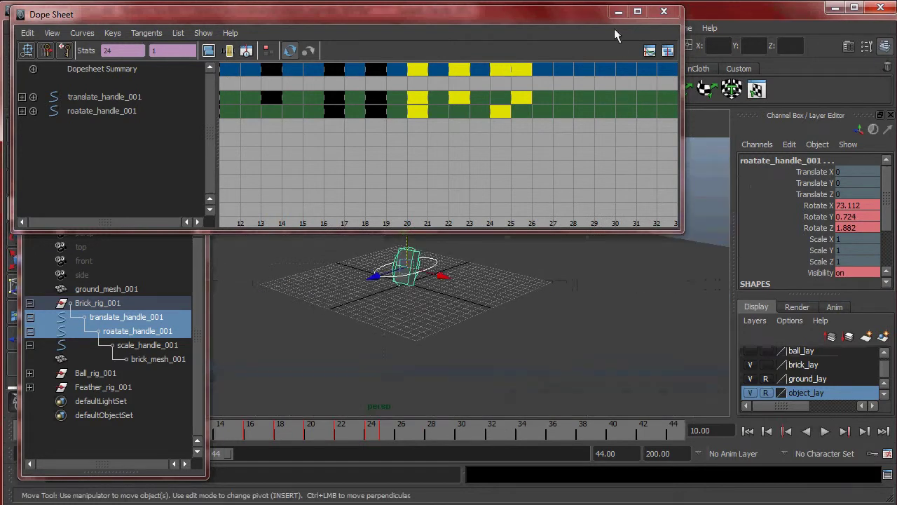
click(619, 11)
alt+middle_drag(434, 275, 521, 267)
alt+drag(521, 266, 633, 342)
click(546, 300)
click(827, 431)
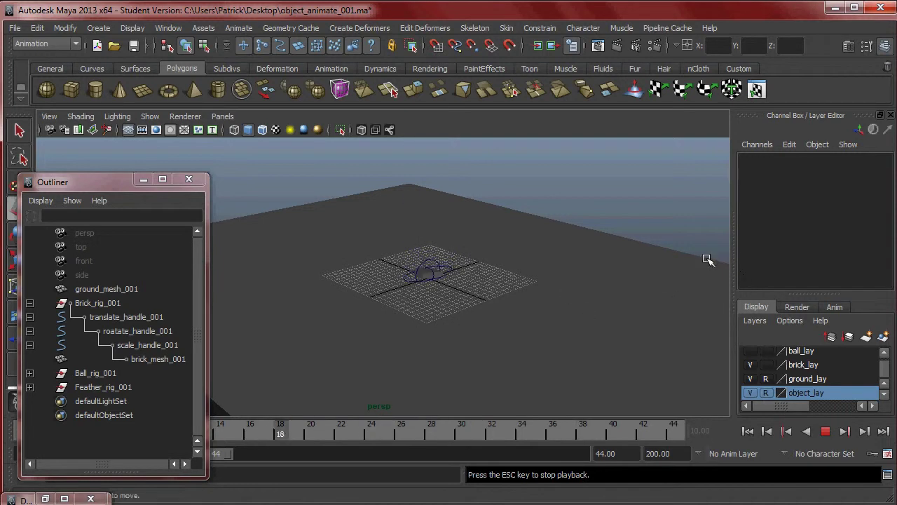
alt+right_drag(610, 273, 626, 283)
alt+drag(627, 282, 608, 271)
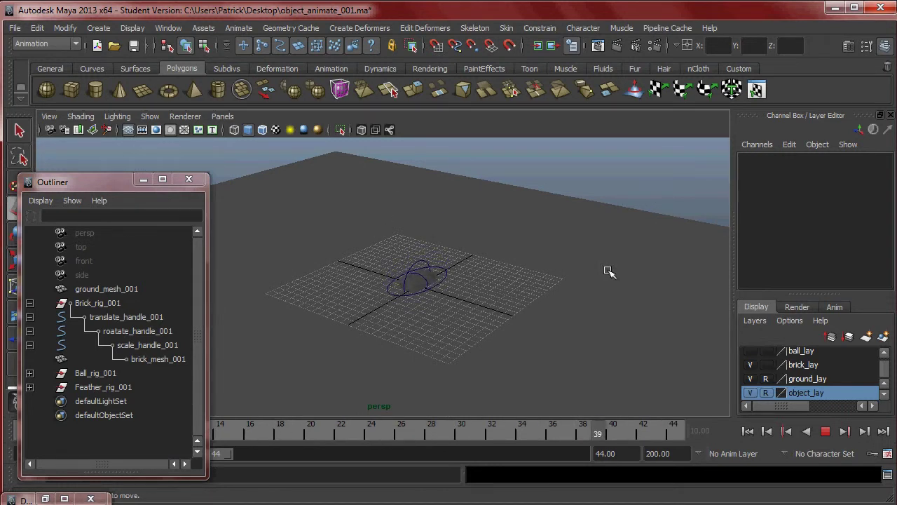
alt+drag(584, 264, 560, 256)
alt+right_drag(529, 263, 604, 269)
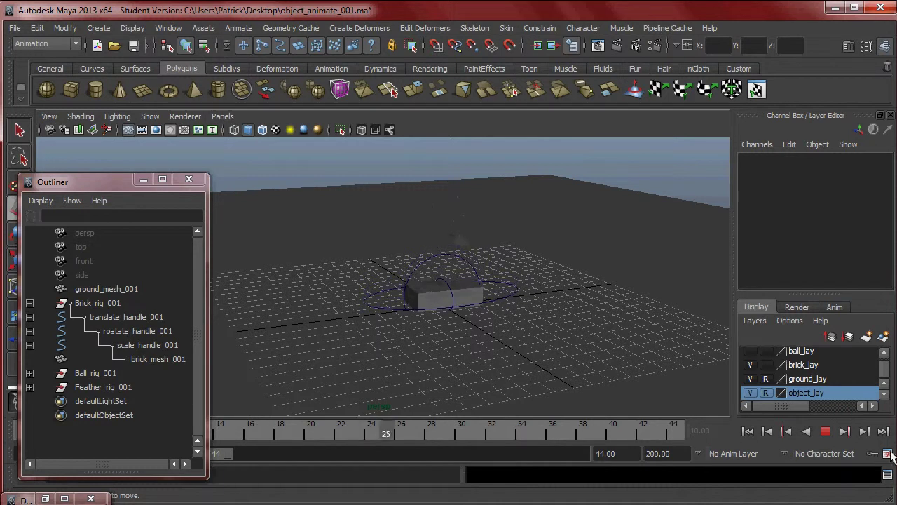
click(827, 432)
Minimise the Outliner, select translate_handle_001 and examine the brick's fall and impact between frames 1 and 11.
click(137, 182)
drag(356, 435, 25, 429)
alt+middle_drag(381, 363, 331, 353)
alt+drag(331, 353, 98, 450)
drag(40, 427, 97, 431)
click(334, 293)
alt+drag(371, 323, 353, 302)
key(f)
alt+drag(358, 334, 38, 453)
drag(99, 430, 143, 429)
alt+drag(224, 337, 375, 353)
key(alt+v)
click(174, 433)
alt+drag(309, 309, 309, 335)
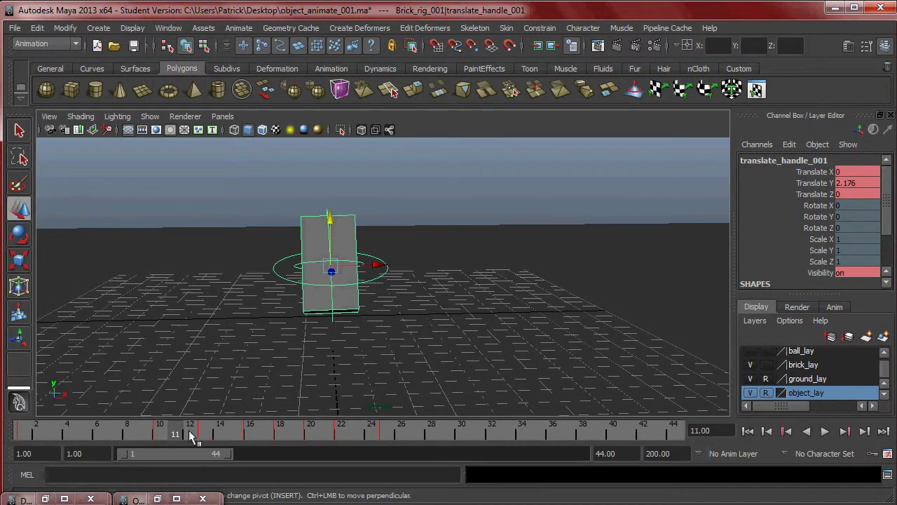
Examine the brick's ground contact, tilt and rebound between frames 12 and 25 from several angles.
key(alt+v)
drag(196, 433, 204, 432)
alt+drag(392, 270, 384, 283)
drag(212, 433, 251, 431)
alt+drag(407, 294, 339, 323)
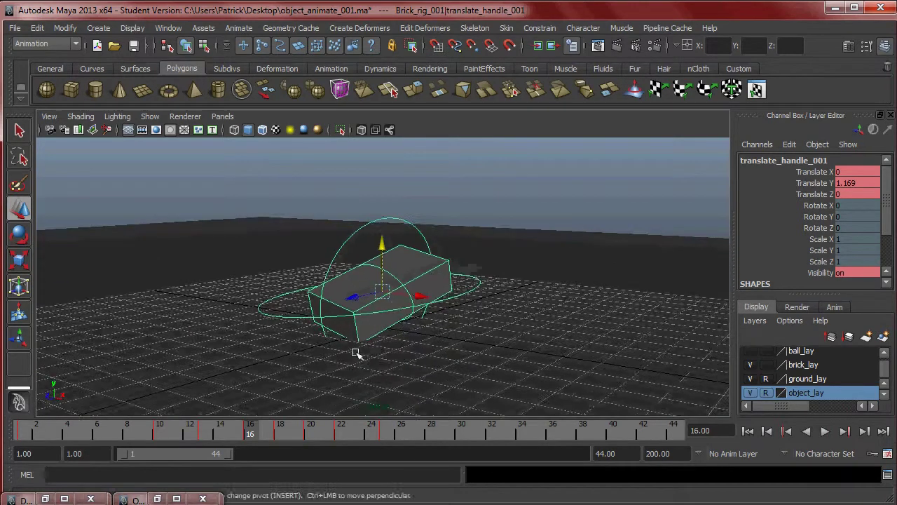
alt+drag(356, 354, 336, 349)
alt+drag(386, 372, 308, 394)
drag(265, 429, 279, 431)
alt+drag(421, 296, 465, 317)
mouse_move(301, 431)
mouse_down()
mouse_move(348, 421)
mouse_move(392, 435)
mouse_move(325, 428)
mouse_move(385, 438)
mouse_up()
alt+drag(340, 302, 512, 343)
Return to frame 1 and examine the brick's starting position high above the ground plane.
drag(394, 430, 21, 424)
alt+right_drag(395, 276, 259, 235)
alt+right_drag(458, 242, 389, 212)
alt+drag(414, 280, 350, 302)
alt+right_drag(350, 302, 452, 314)
alt+middle_drag(343, 327, 349, 285)
alt+right_drag(349, 286, 262, 276)
alt+right_drag(481, 238, 284, 264)
alt+drag(383, 213, 391, 244)
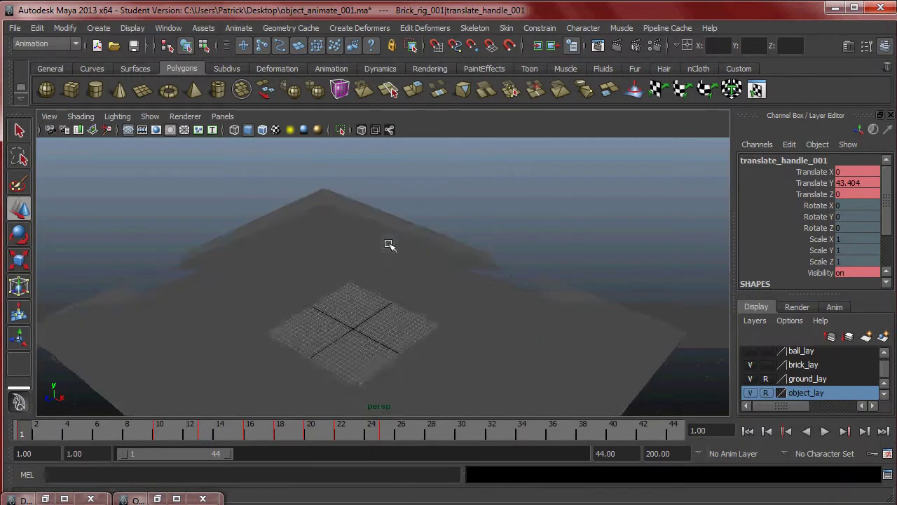
alt+right_drag(420, 242, 385, 234)
alt+drag(384, 234, 397, 286)
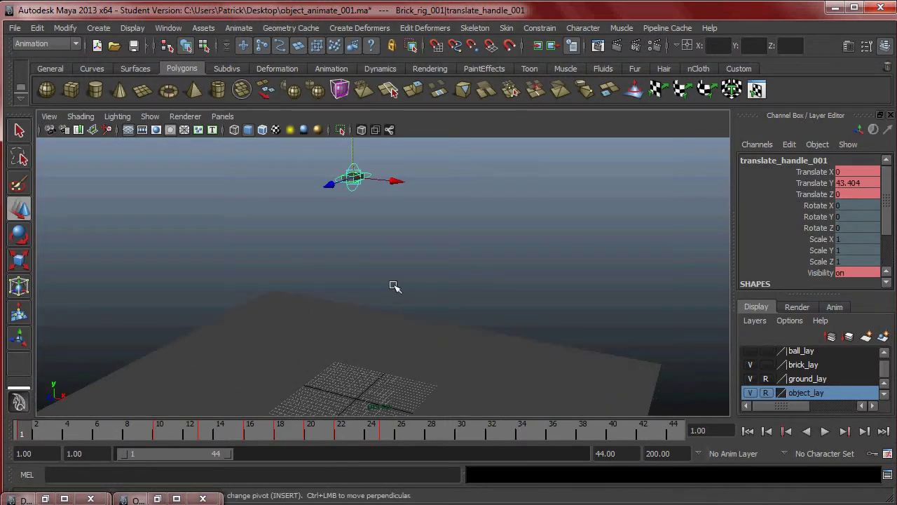
Examine the brick's fall, impact and tilt up to frame 16 from several angles.
alt+drag(380, 319, 483, 315)
click(175, 429)
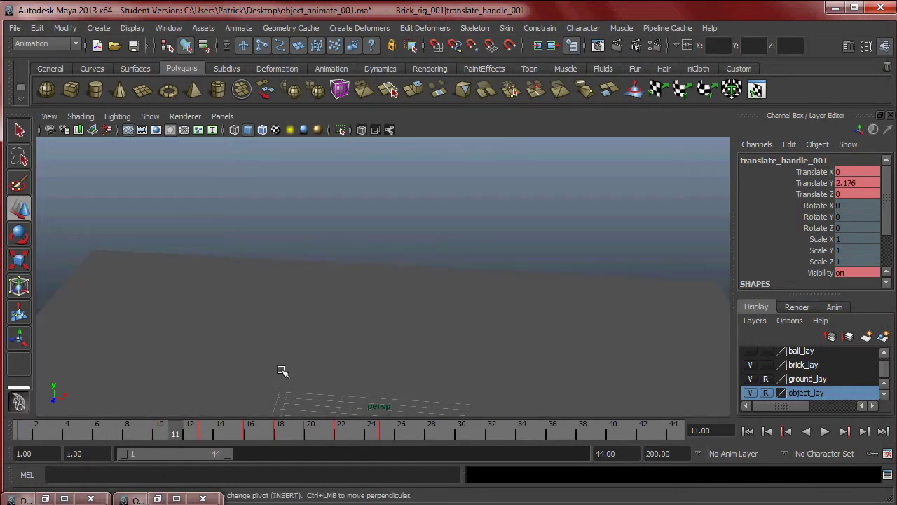
alt+drag(411, 335, 425, 312)
drag(180, 431, 221, 432)
alt+drag(466, 237, 425, 258)
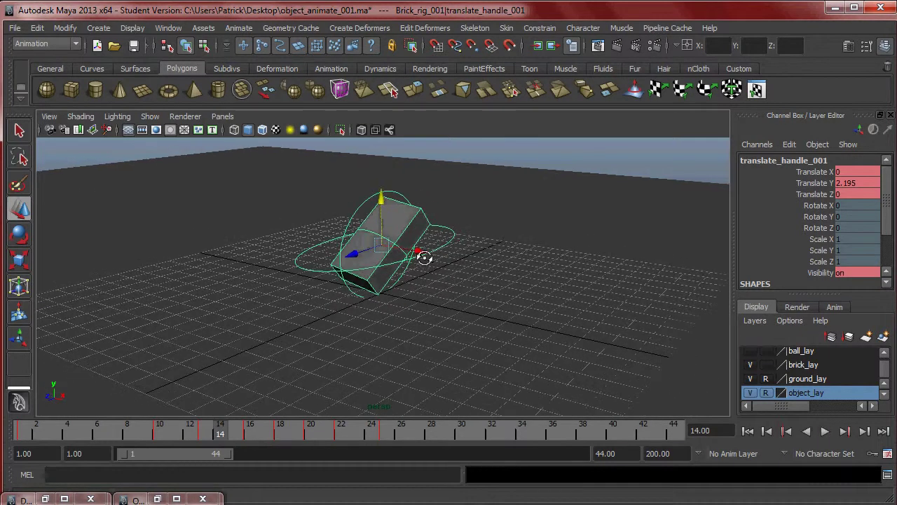
alt+drag(345, 310, 263, 396)
key(alt+v)
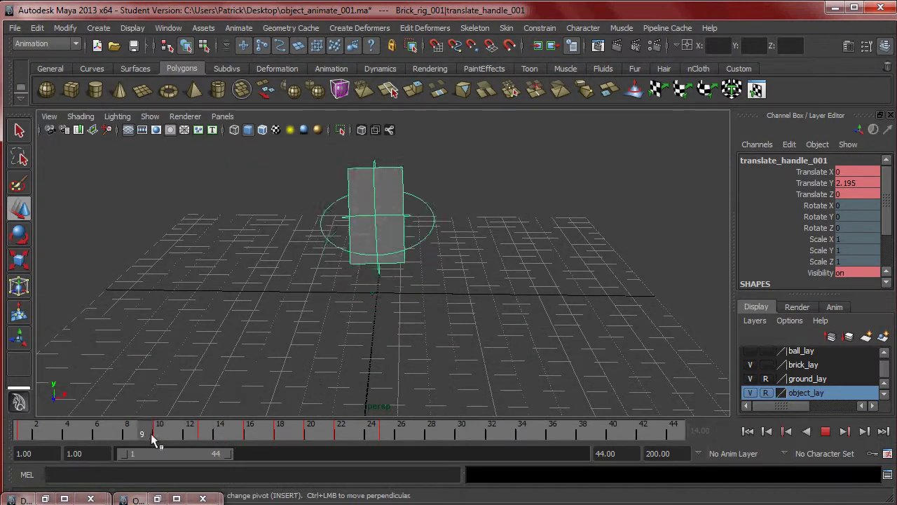
drag(117, 441, 250, 442)
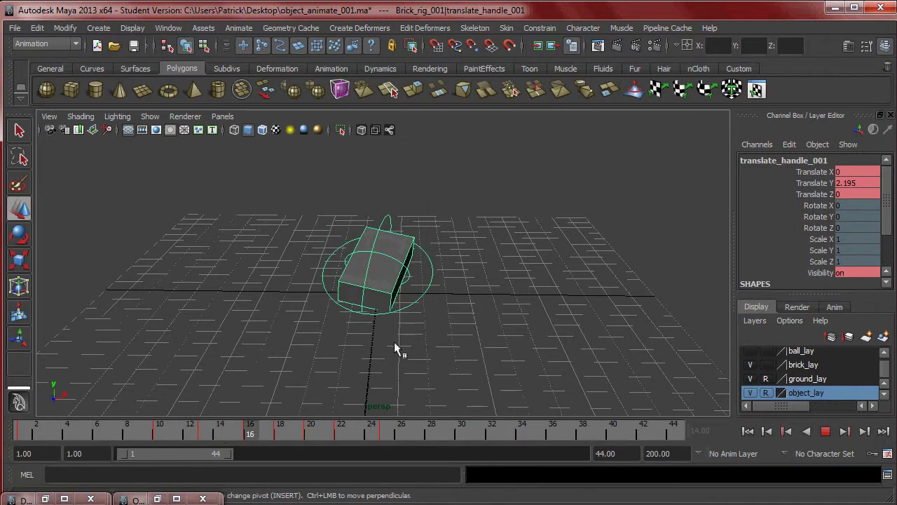
mouse_move(394, 341)
alt+mouse_down()
mouse_move(409, 326)
mouse_move(379, 311)
alt+mouse_up()
At frame 18, lower translate_handle_001 to a Translate Y of 1.233 and key it so the brick sits correctly on the ground.
click(293, 437)
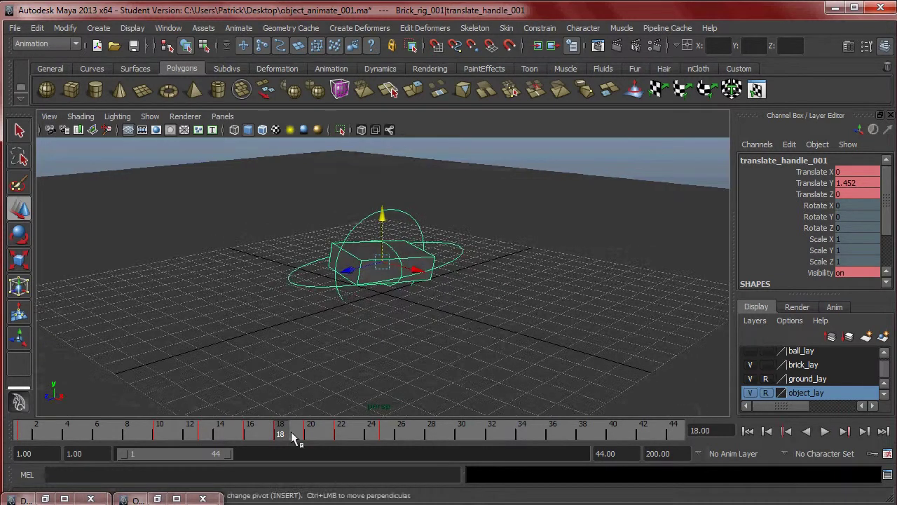
key(alt+v)
mouse_move(94, 432)
mouse_down()
mouse_move(231, 441)
mouse_move(442, 436)
mouse_move(260, 434)
mouse_move(300, 436)
mouse_move(283, 433)
mouse_up()
scroll(526, 274, up, 2)
alt+drag(526, 274, 477, 237)
drag(477, 236, 506, 267)
alt+drag(399, 360, 357, 374)
click(476, 222)
mouse_move(286, 431)
mouse_down()
mouse_move(217, 430)
mouse_move(306, 432)
mouse_up()
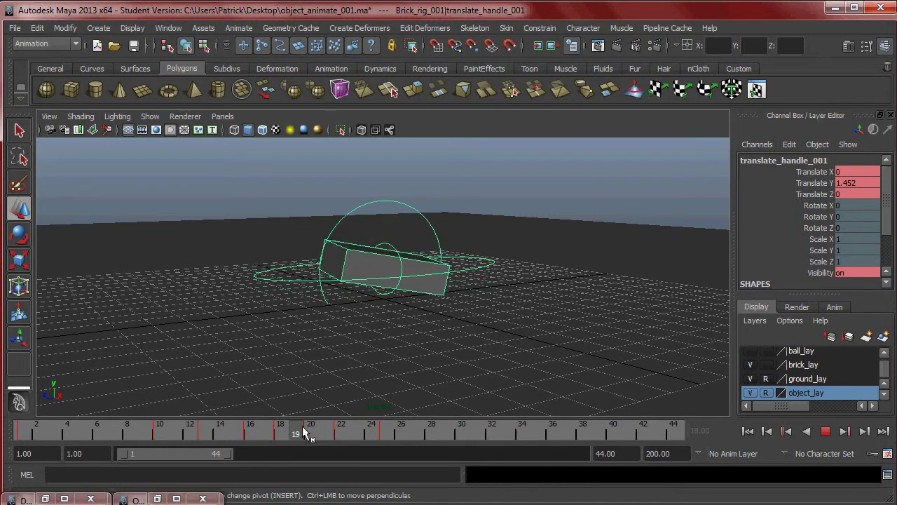
drag(302, 433, 280, 432)
drag(387, 221, 390, 222)
key(alt+v)
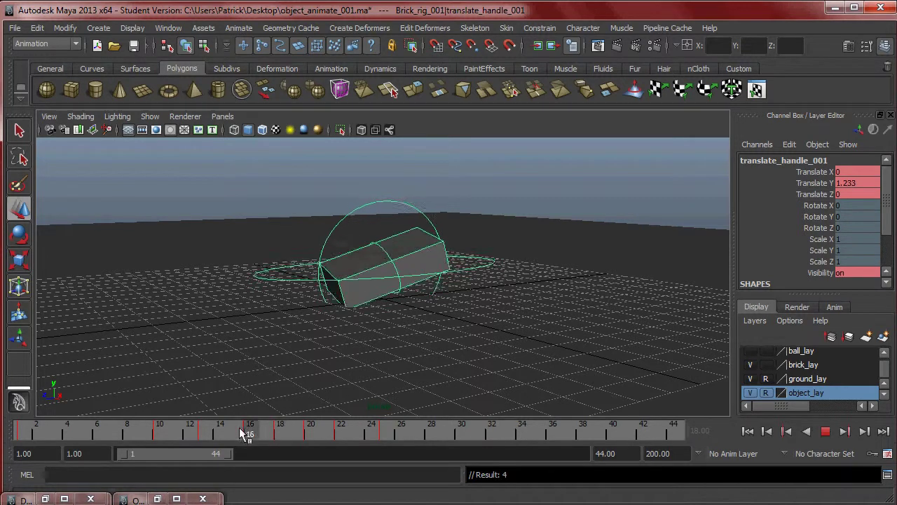
At frame 16, raise translate_handle_001 to a Translate Y of 1.218, key it and check the surrounding frames.
mouse_move(311, 439)
mouse_down()
mouse_move(353, 438)
mouse_move(105, 432)
mouse_move(220, 434)
mouse_up()
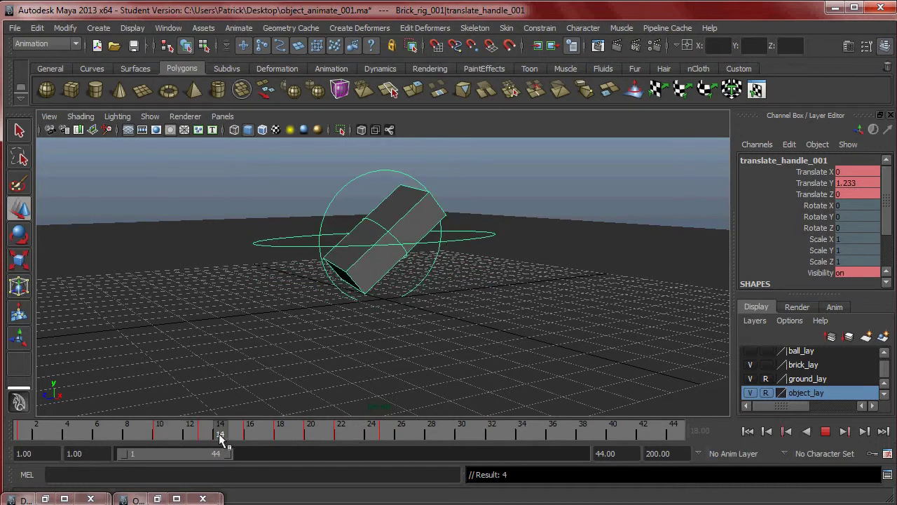
click(257, 436)
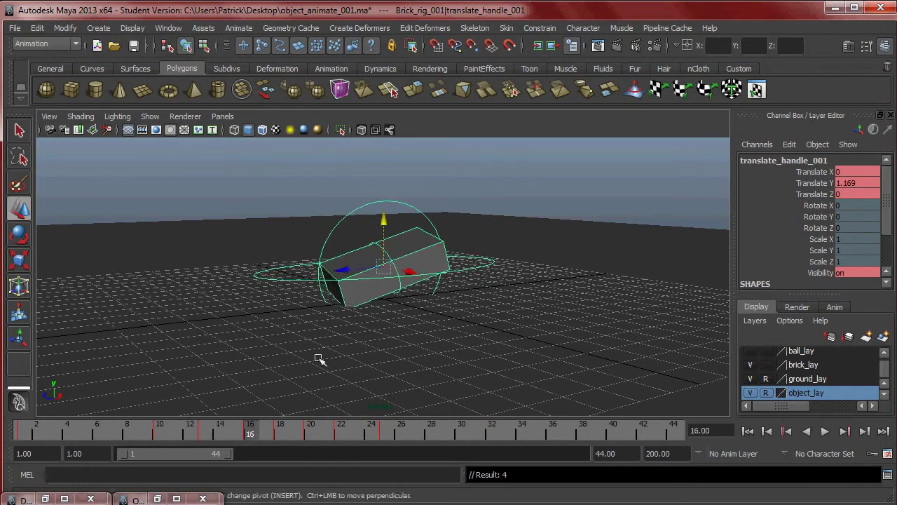
drag(385, 223, 386, 222)
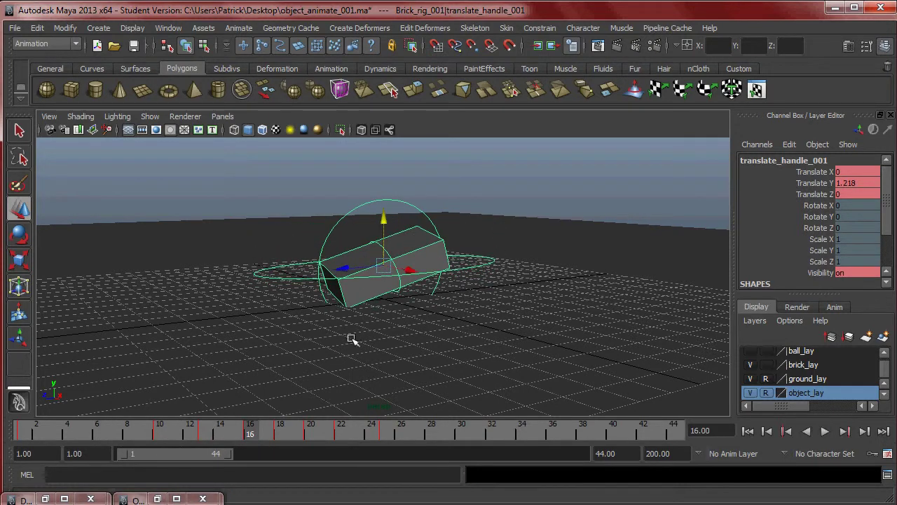
key(alt+v)
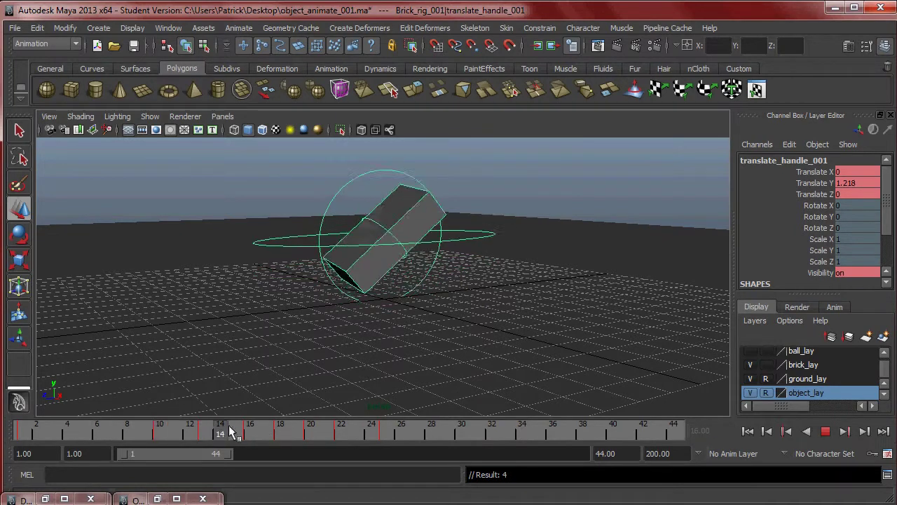
key(alt+v)
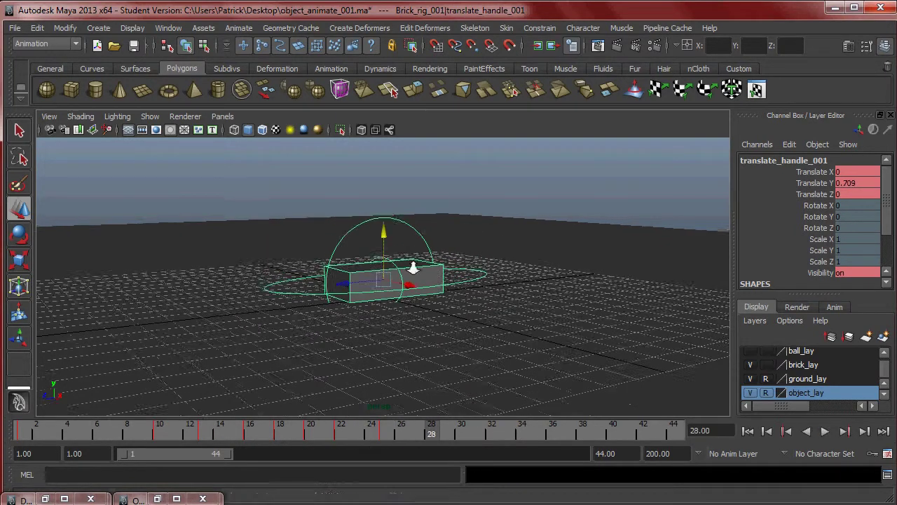
Clear the selection and play back the whole animation, reviewing the fall and bounce from near and far angles.
alt+drag(413, 269, 435, 308)
scroll(449, 302, down, 5)
click(563, 280)
click(826, 432)
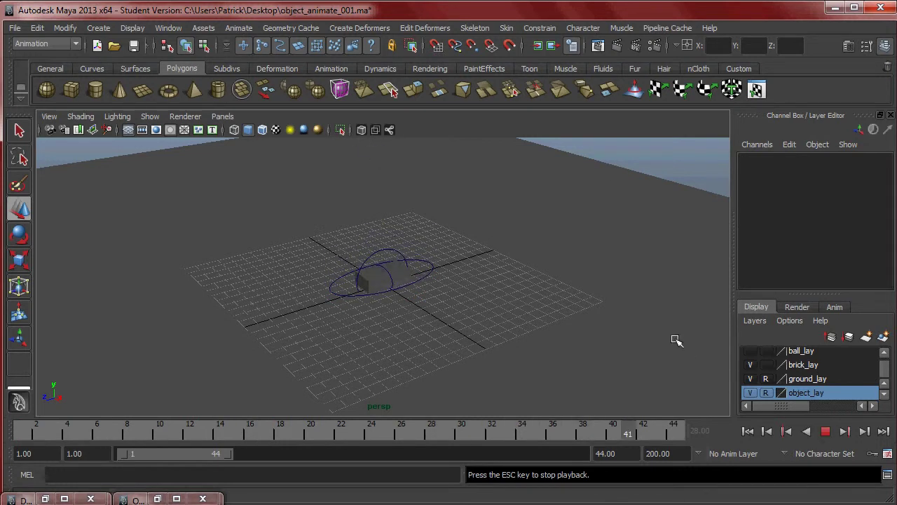
alt+drag(577, 300, 598, 294)
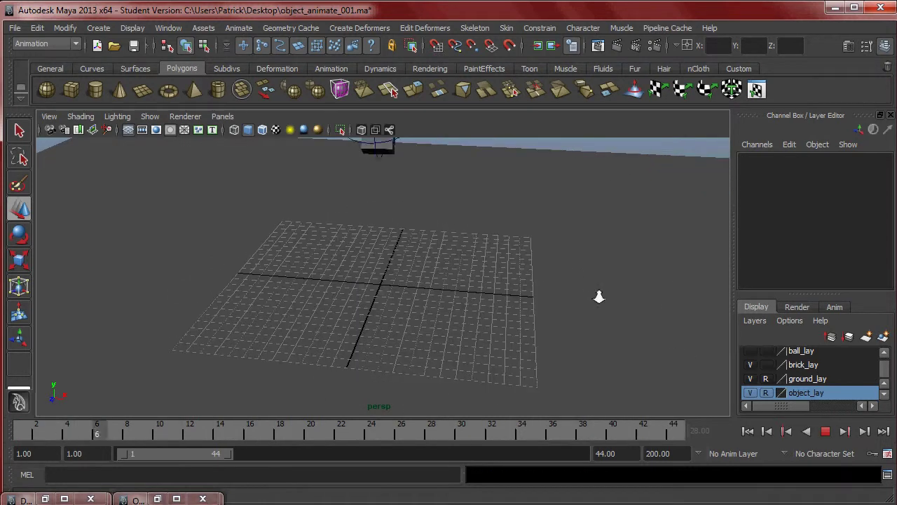
alt+right_drag(598, 294, 487, 292)
alt+drag(517, 285, 443, 303)
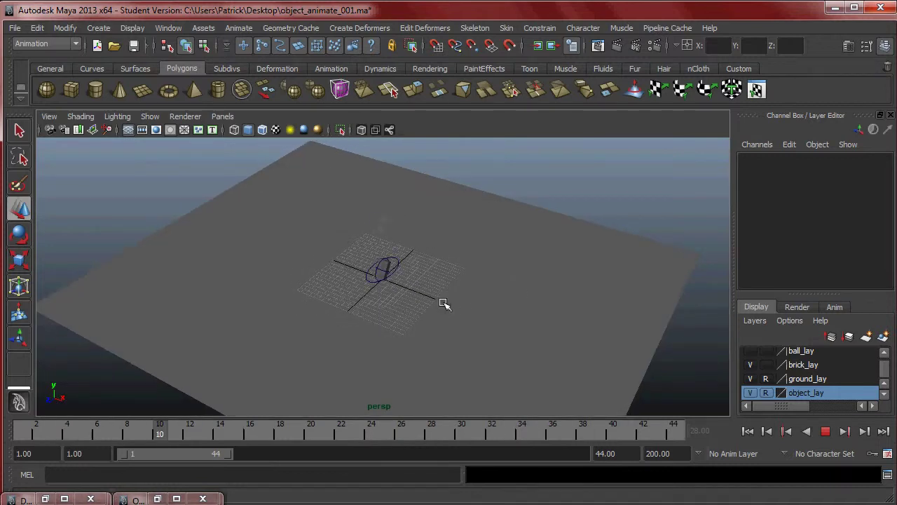
mouse_move(511, 287)
alt+mouse_down()
mouse_move(491, 301)
mouse_move(485, 260)
mouse_move(483, 286)
mouse_move(505, 279)
alt+mouse_up()
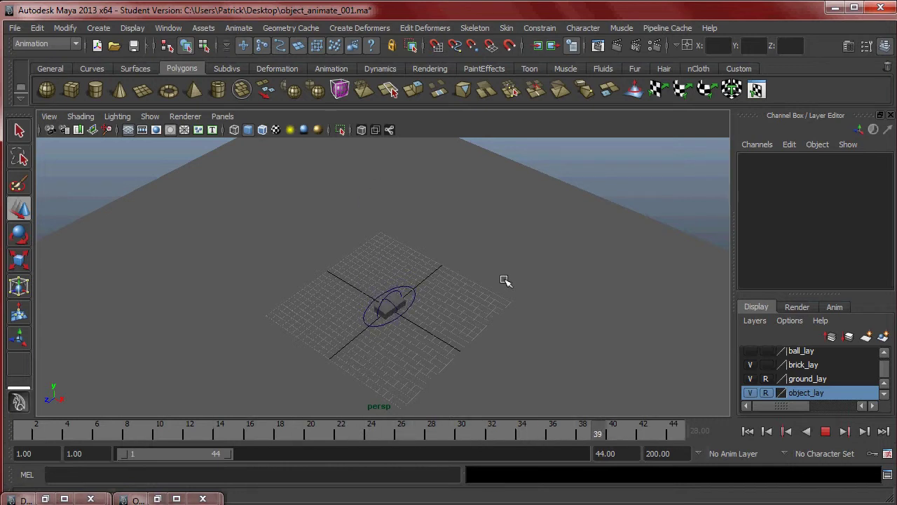
mouse_move(441, 283)
alt+mouse_down()
mouse_move(521, 304)
mouse_move(456, 283)
alt+mouse_up()
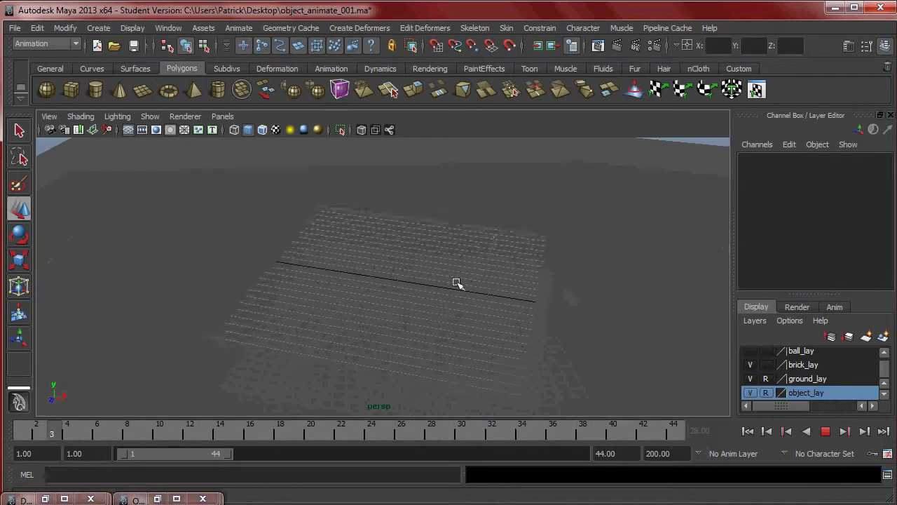
scroll(531, 294, down, 5)
alt+drag(530, 294, 371, 289)
click(827, 432)
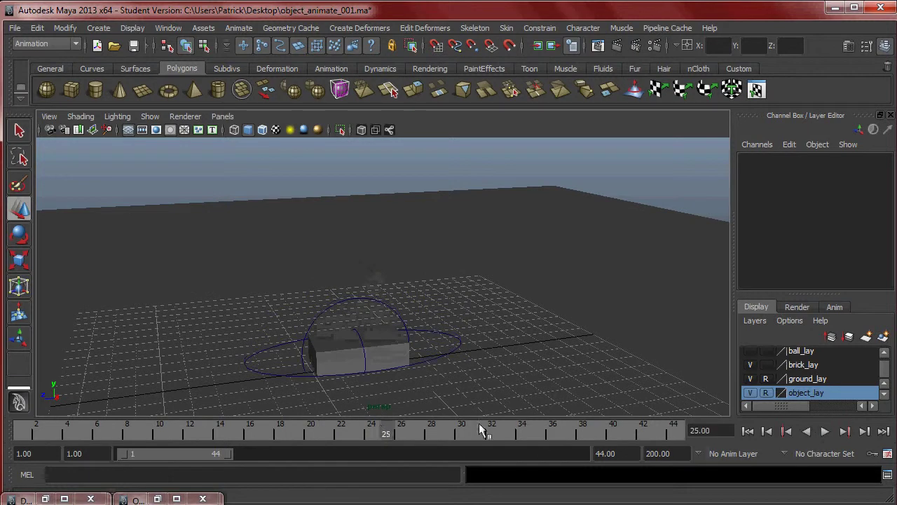
At the frame 10 impact, squash the brick with scale_handle_001 to a Scale Z of 0.931.
drag(378, 435, 160, 430)
click(372, 328)
scroll(369, 386, up, 2)
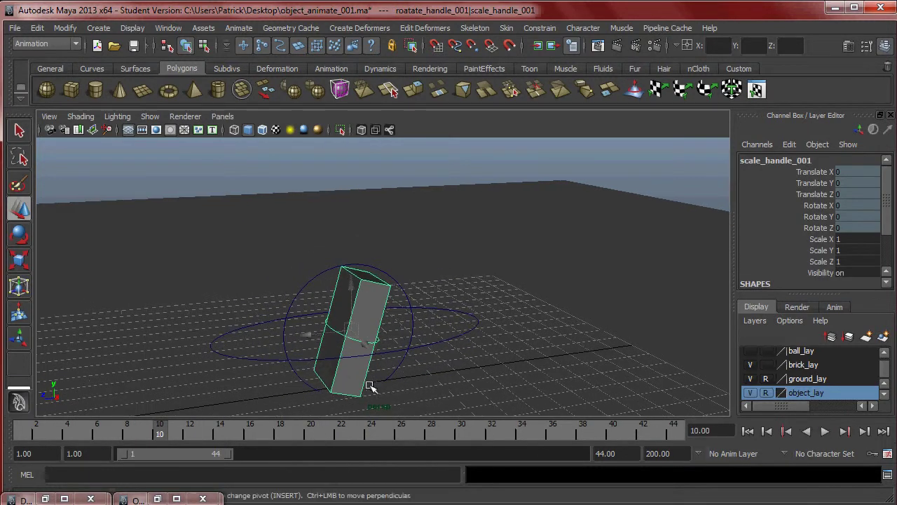
key(r)
alt+middle_drag(340, 361, 332, 314)
drag(146, 434, 164, 436)
drag(327, 344, 397, 321)
drag(326, 333, 329, 337)
At frame 10, lower translate_handle_001 to a Translate Y of 1.924 and key both it and scale_handle_001.
click(401, 290)
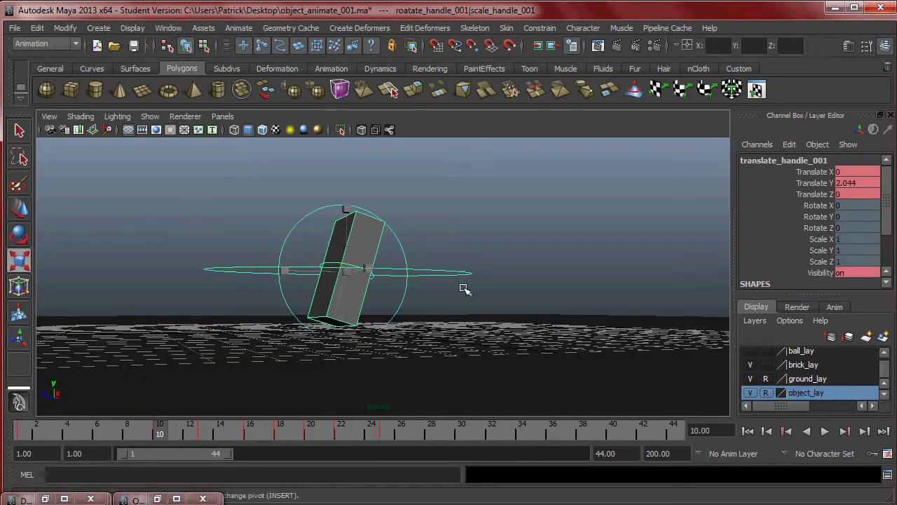
key(w)
drag(349, 230, 354, 234)
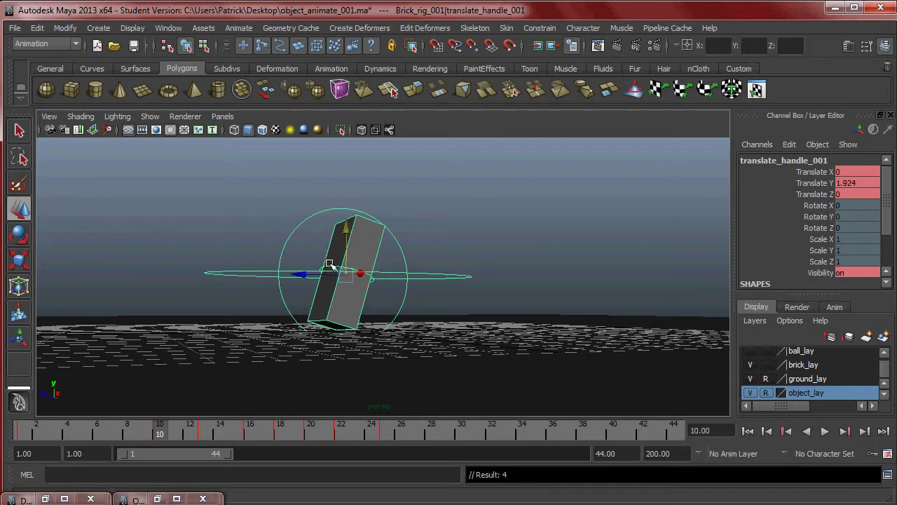
click(335, 266)
key(s)
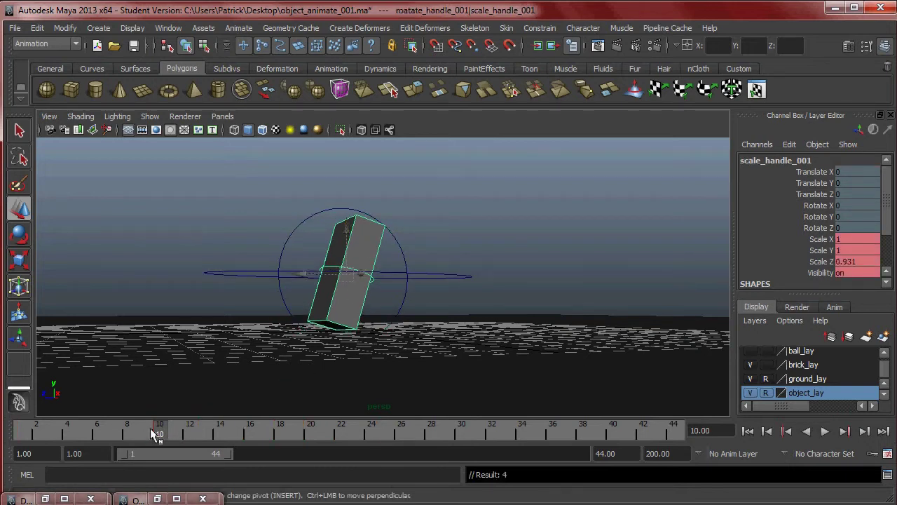
Return to frame 1, inspect the brick's starting pose and key scale_handle_001 there.
key(alt+v)
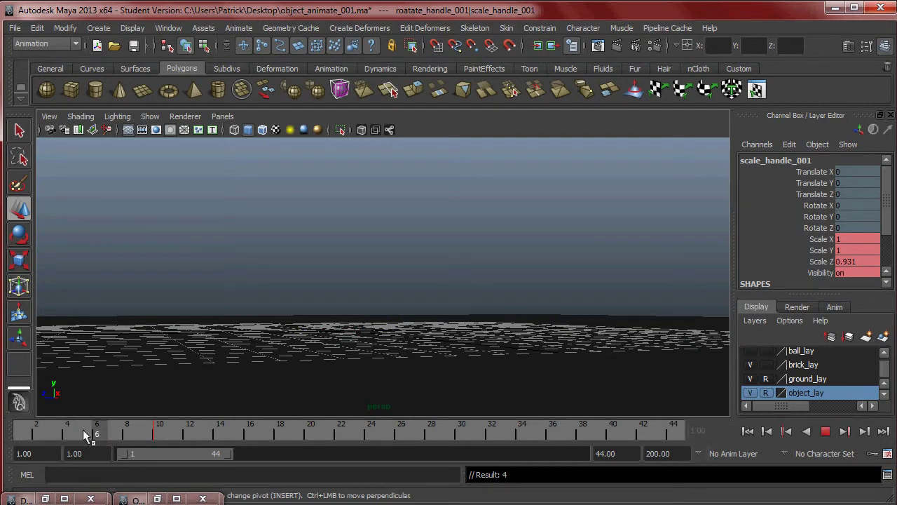
key(Escape)
scroll(344, 317, down, 5)
alt+drag(344, 316, 395, 311)
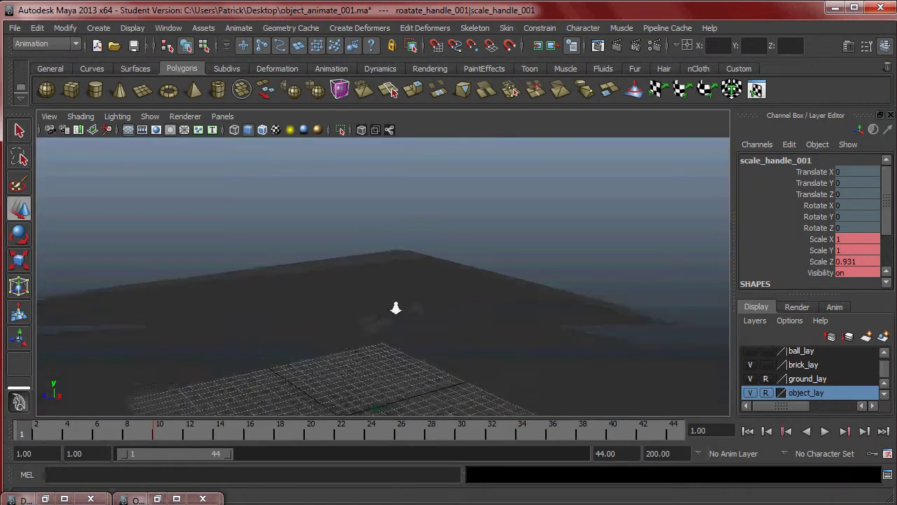
alt+middle_drag(395, 310, 372, 364)
scroll(368, 249, down, 3)
alt+drag(369, 250, 470, 303)
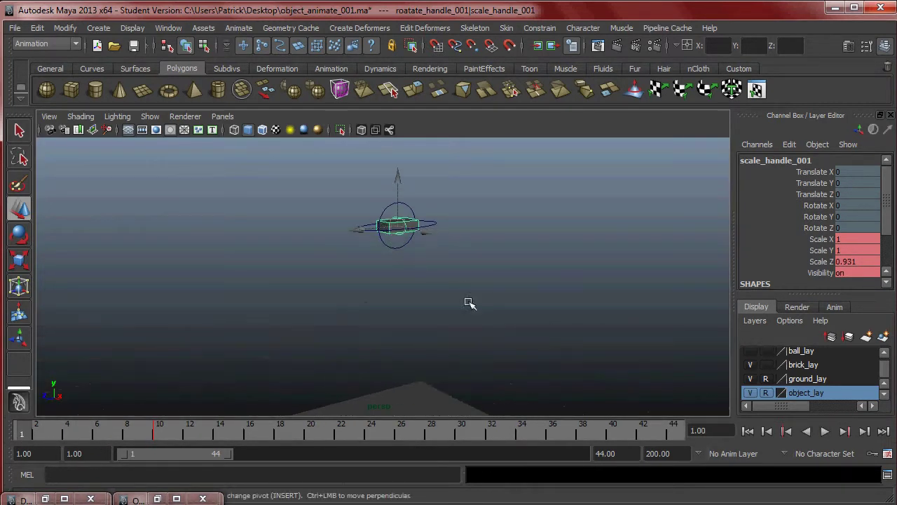
alt+right_drag(351, 299, 405, 267)
alt+middle_drag(404, 266, 358, 340)
alt+right_drag(357, 340, 452, 346)
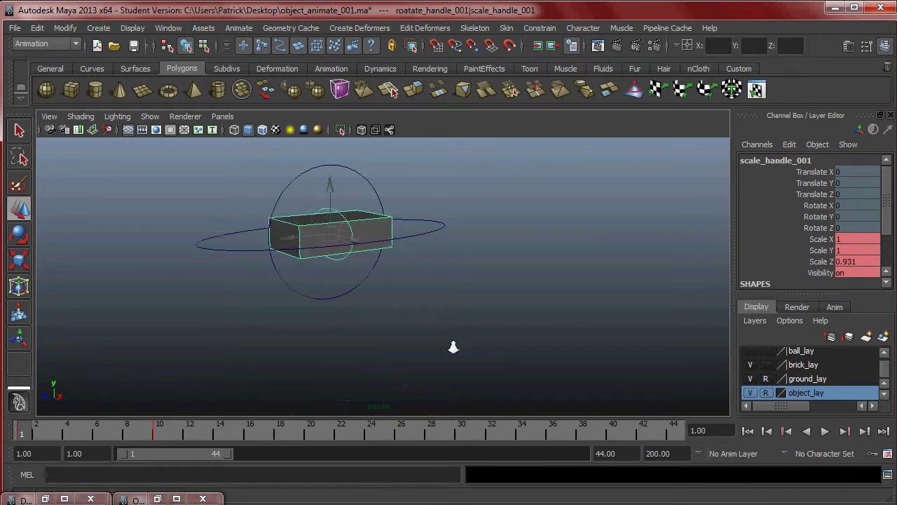
alt+drag(453, 347, 484, 389)
alt+right_drag(468, 330, 368, 364)
alt+middle_drag(367, 365, 377, 264)
alt+right_drag(377, 264, 308, 312)
key(alt+v)
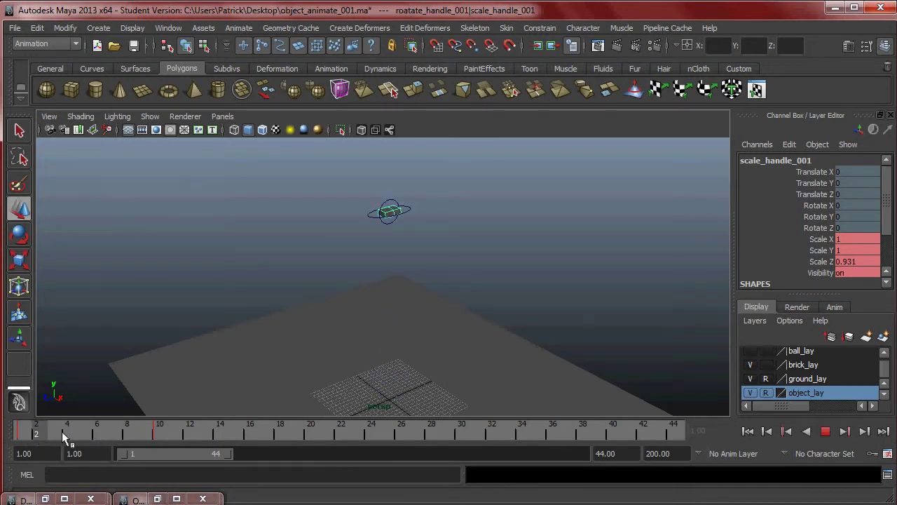
Key scale_handle_001 at frame 7 and check the brick in the frames just before it.
mouse_move(82, 436)
mouse_down()
mouse_move(126, 436)
mouse_move(20, 435)
mouse_move(128, 434)
mouse_move(24, 432)
mouse_move(96, 433)
mouse_up()
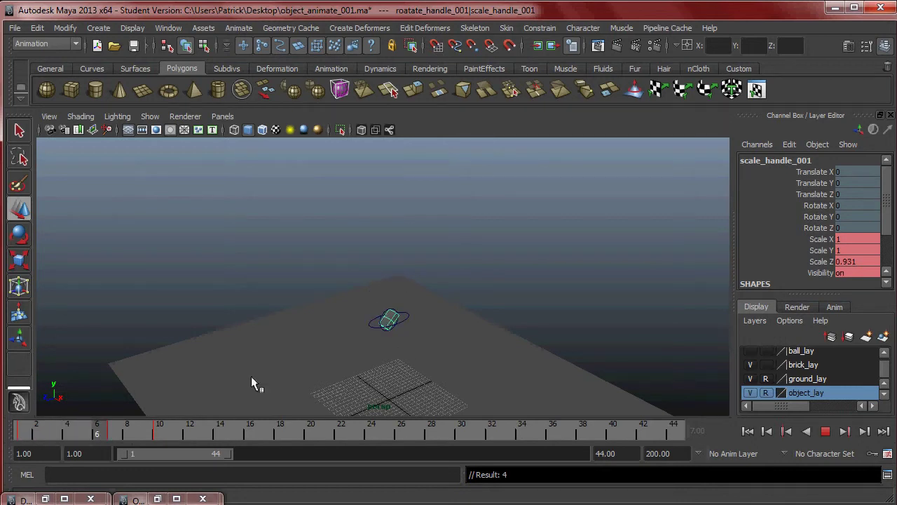
key(alt+comma)
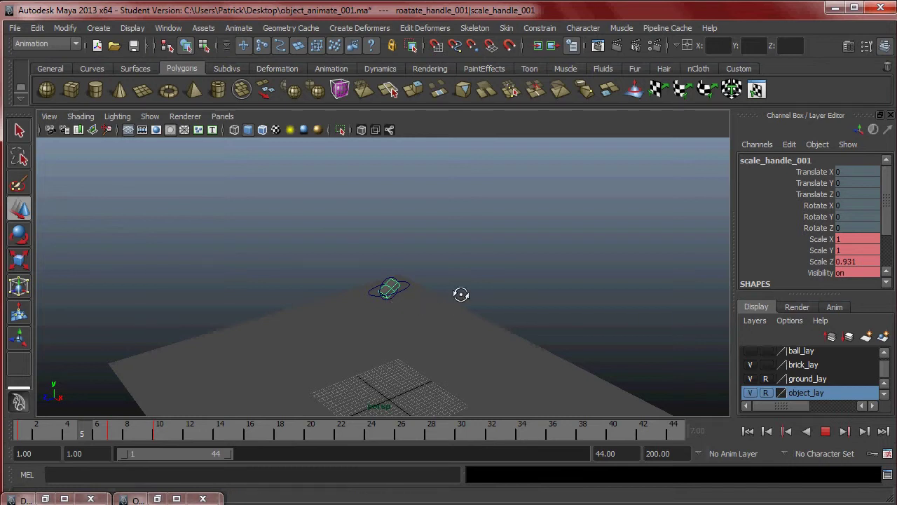
alt+drag(420, 310, 405, 297)
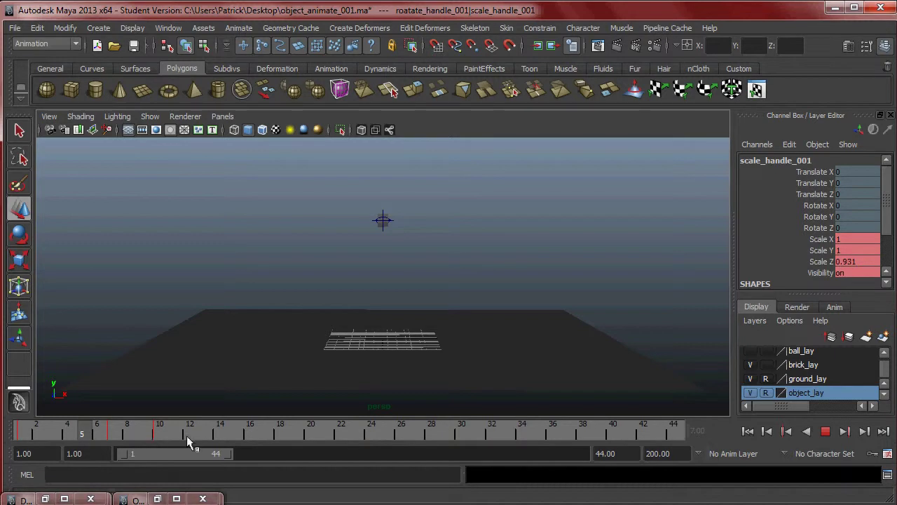
Select all of the brick's rig handles together and frame them in the perspective view at frame 5.
drag(385, 293, 434, 325)
drag(330, 324, 451, 403)
drag(345, 199, 421, 270)
key(space)
key(space)
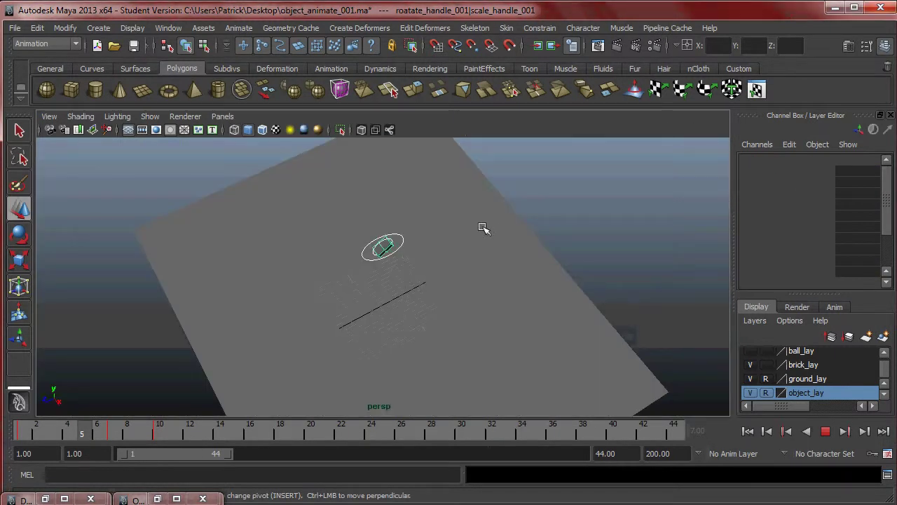
key(f)
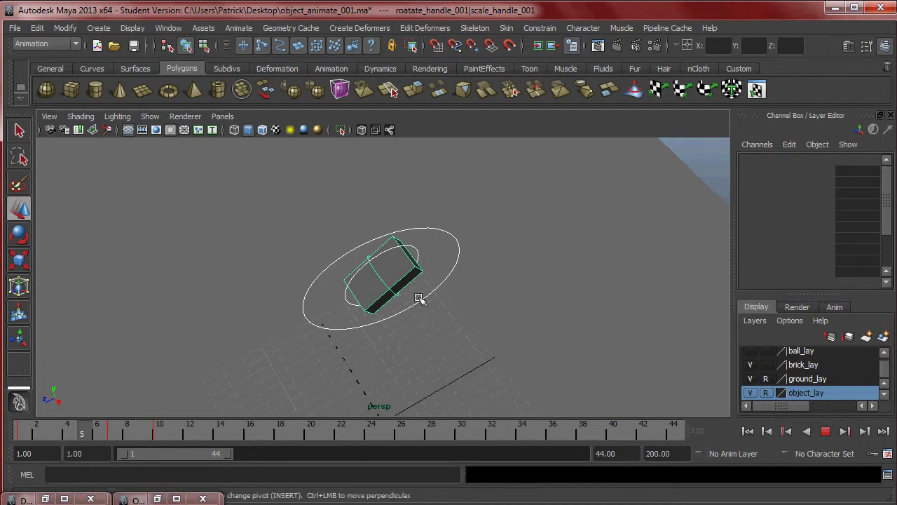
mouse_move(84, 432)
mouse_down()
mouse_move(44, 433)
mouse_move(116, 432)
mouse_move(82, 432)
mouse_up()
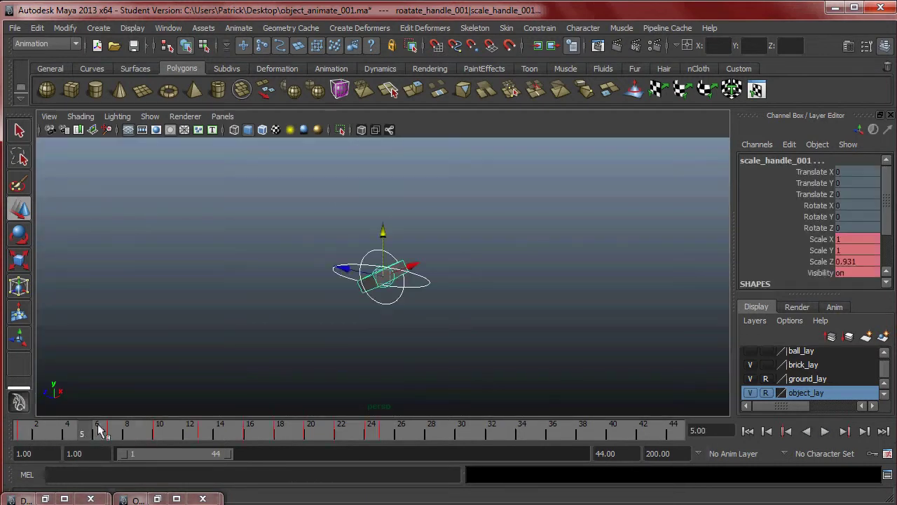
View the brick and ground from a wider angle and play back the fall to check its motion.
key(space)
key(space)
alt+drag(483, 210, 363, 318)
scroll(432, 254, up, 5)
alt+drag(432, 254, 462, 259)
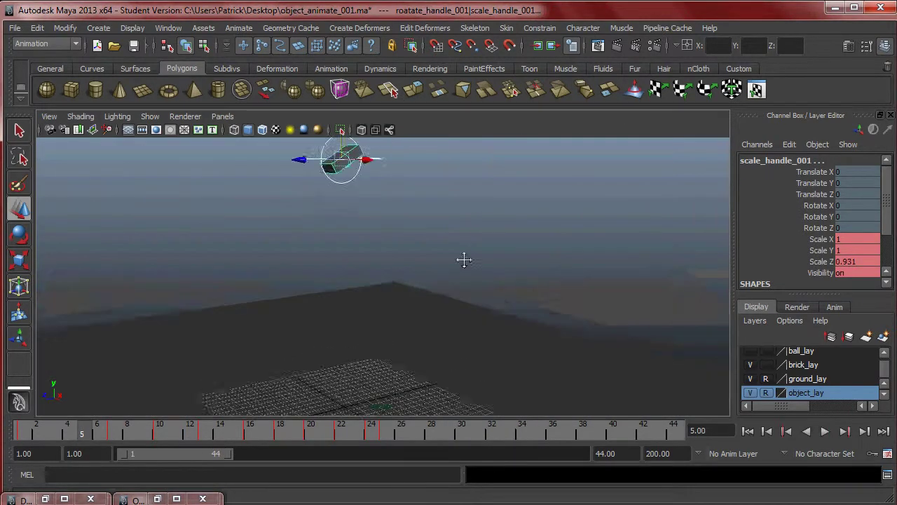
alt+middle_drag(463, 259, 464, 272)
drag(87, 430, 56, 431)
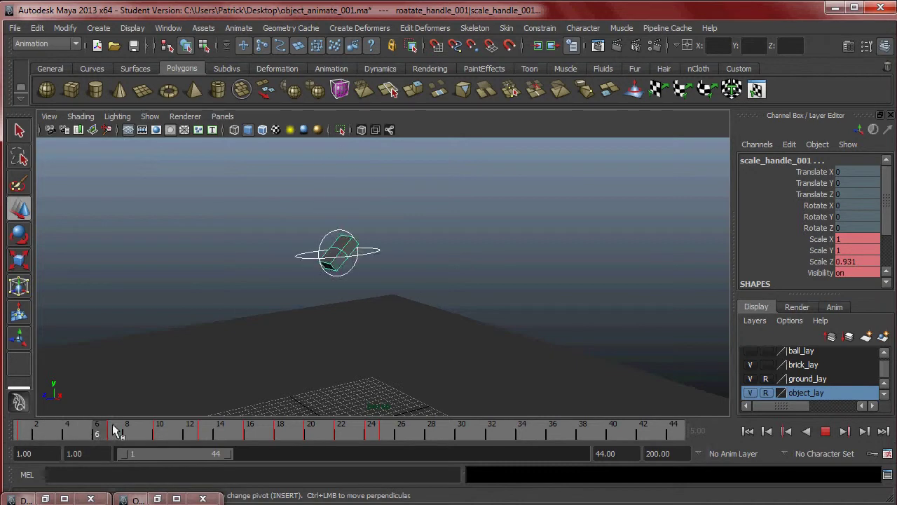
key(alt+v)
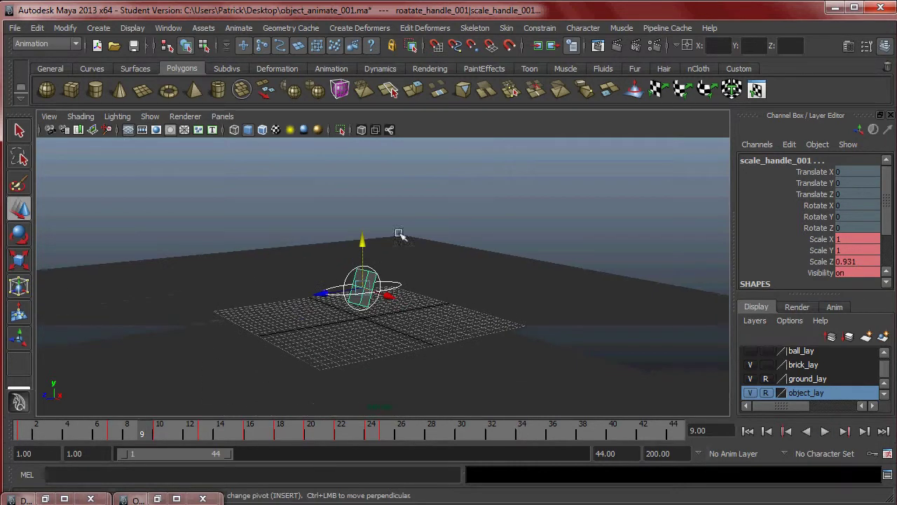
Select scale_handle_001 alone and delete its squash keys across frames 1 to 16.
click(453, 274)
click(362, 290)
alt+right_drag(411, 302, 449, 317)
alt+middle_drag(449, 317, 474, 288)
alt+right_drag(484, 281, 505, 304)
alt+drag(504, 305, 386, 335)
alt+middle_drag(443, 291, 192, 426)
mouse_move(130, 430)
mouse_down()
mouse_move(98, 435)
mouse_move(241, 435)
mouse_move(257, 423)
mouse_move(37, 435)
mouse_up()
right_click(77, 429)
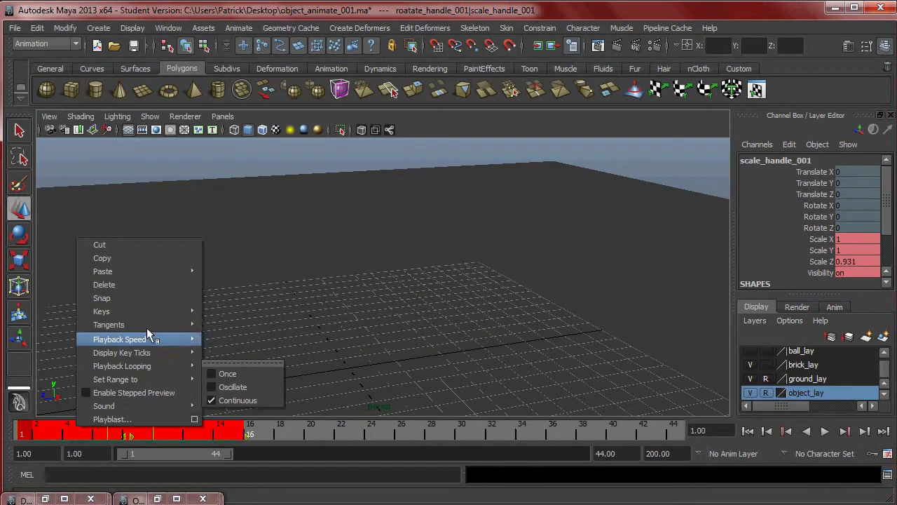
click(130, 284)
Play back and scrub the brick's fall and impact around frame 8 from several wider views of the ground.
key(alt+v)
scroll(77, 286, down, 8)
alt+drag(361, 279, 305, 287)
mouse_move(125, 429)
mouse_down()
mouse_move(27, 429)
mouse_move(128, 428)
mouse_up()
scroll(279, 300, down, 4)
alt+drag(279, 300, 344, 289)
alt+middle_drag(344, 289, 381, 313)
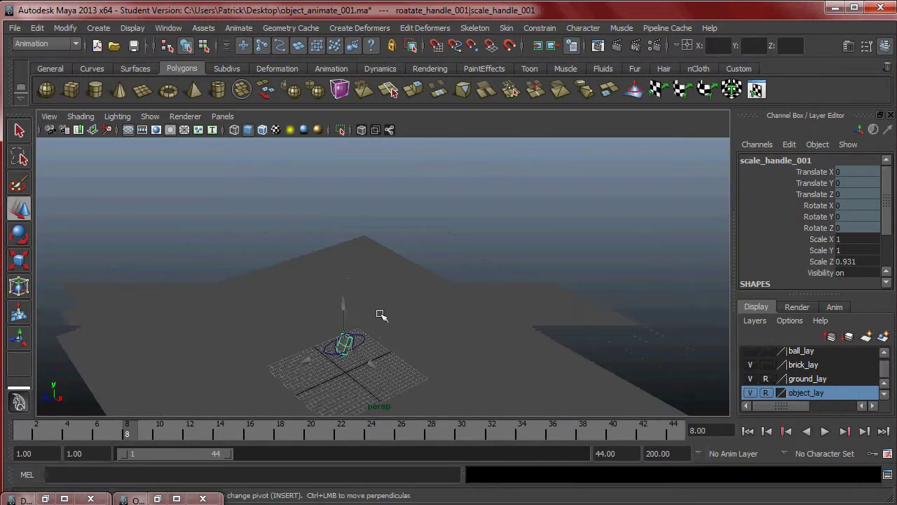
alt+drag(380, 312, 395, 285)
scroll(259, 375, down, 2)
key(alt+v)
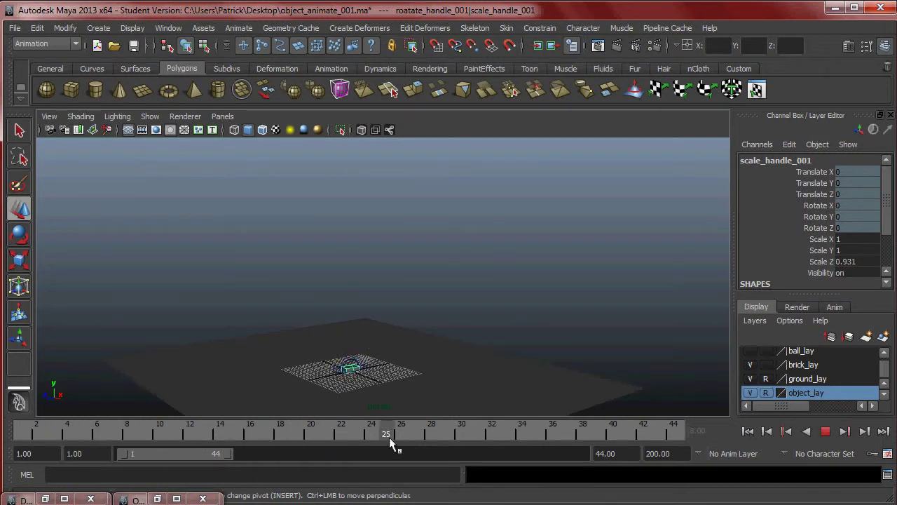
Return to frame 1, play the whole brick animation through and stop playback once it has been reviewed.
drag(447, 433, 17, 430)
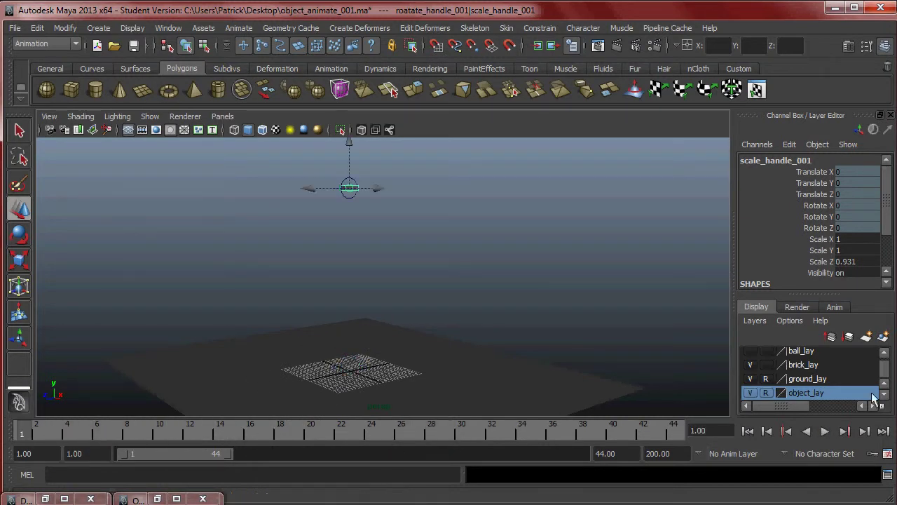
click(826, 432)
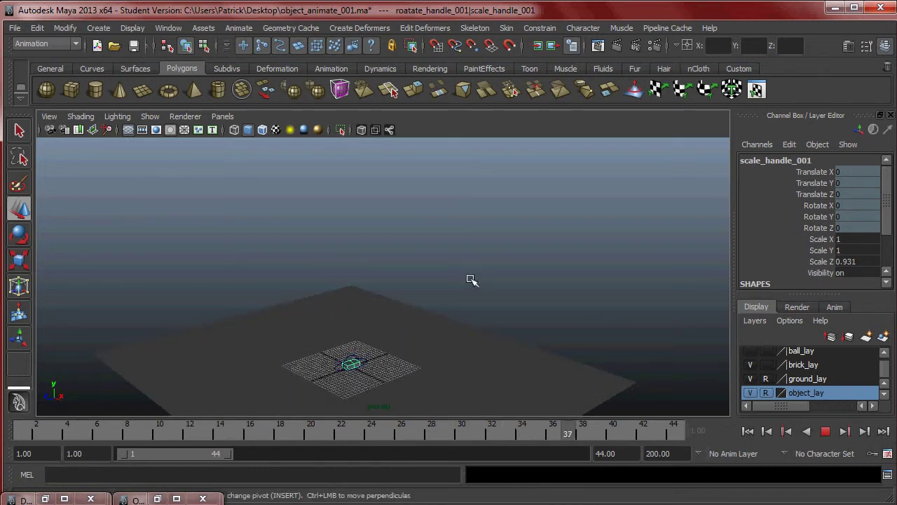
click(827, 432)
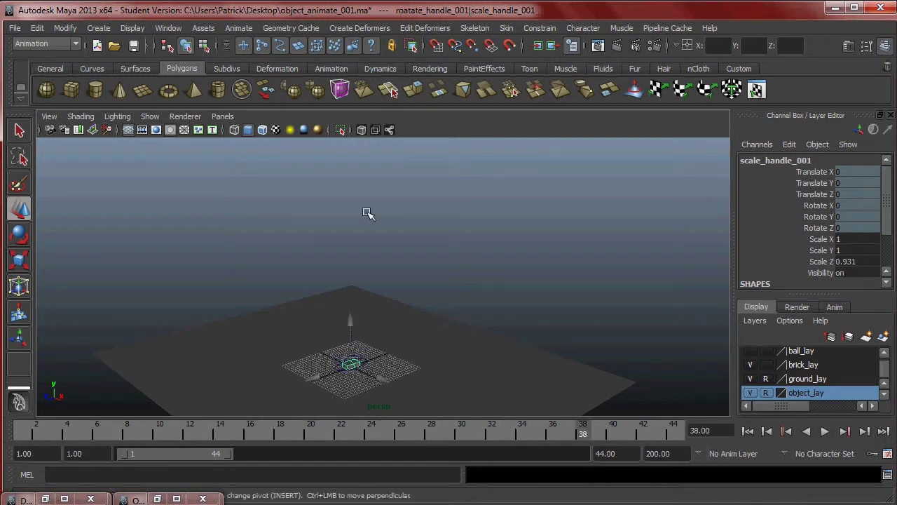